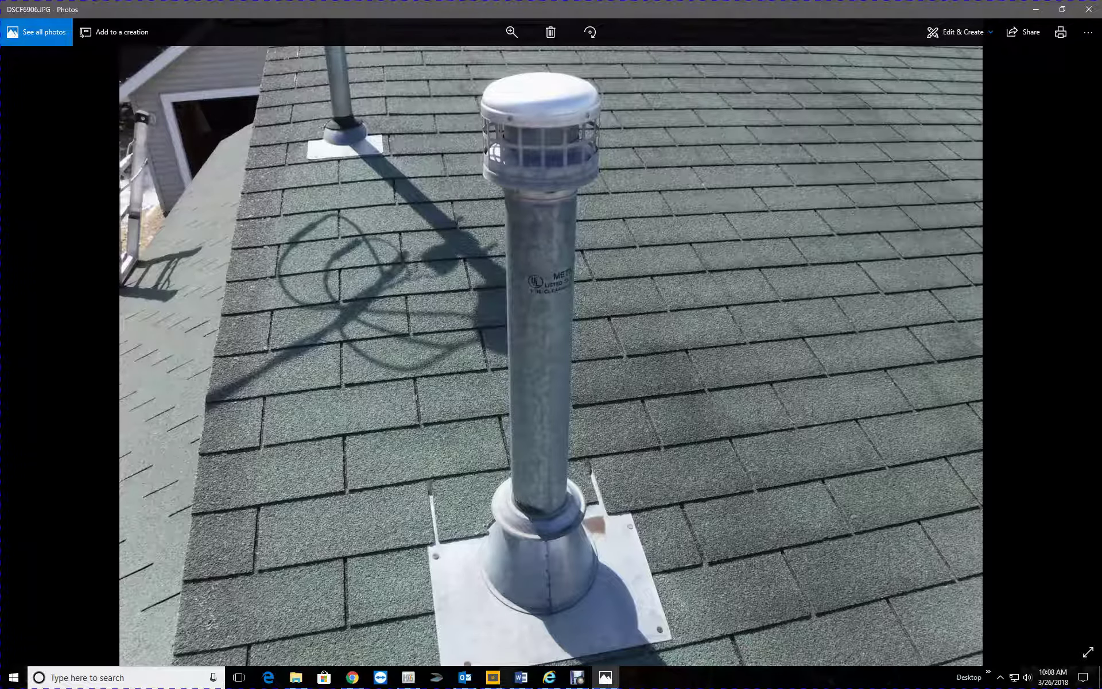
- Close the roof vent photo and exclude the 3.0 Roof Coverings comment from the repair (R) summary
click(1086, 9)
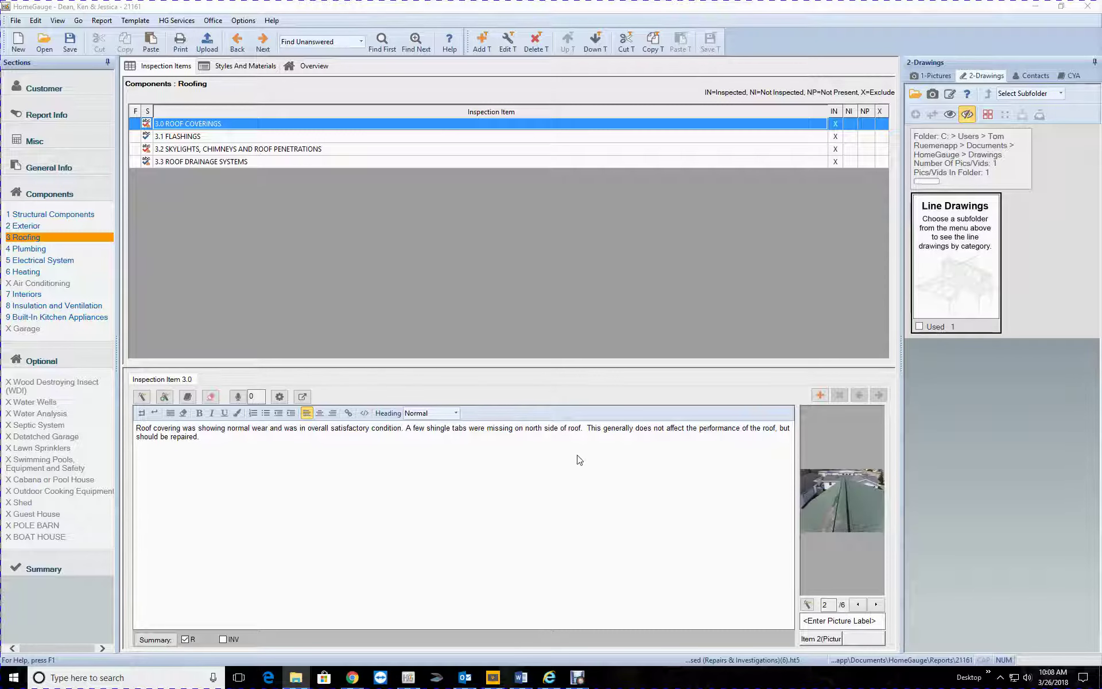
click(186, 640)
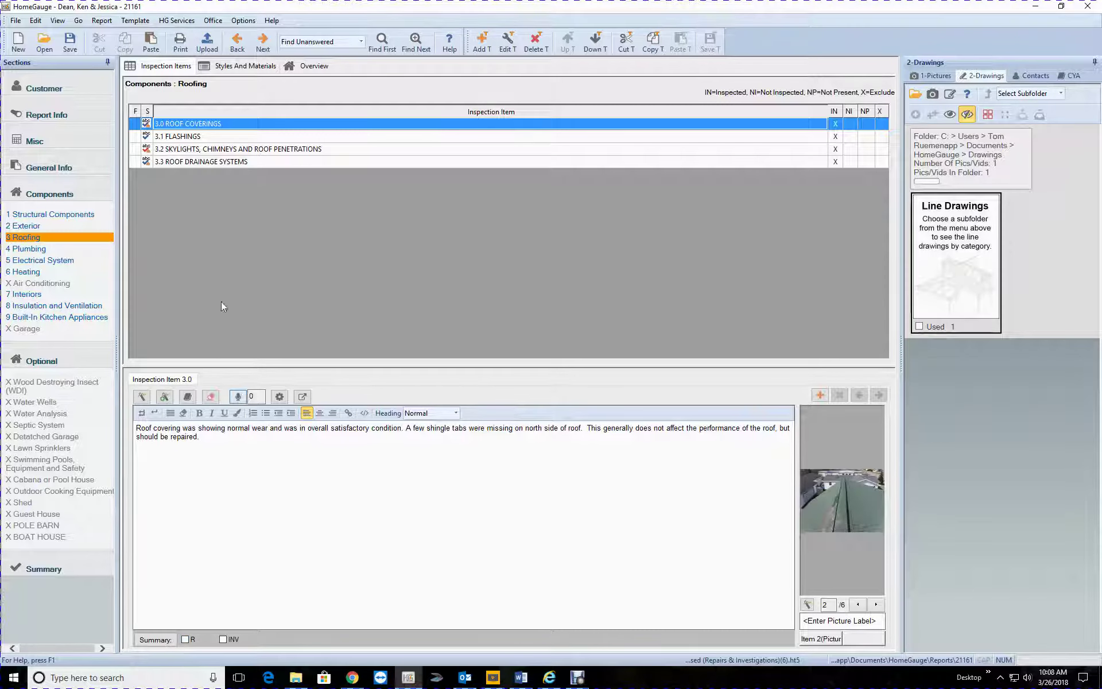
- Review the comments for roofing items 3.1 Flashings to 3.3 Roof Drainage Systems, including the 3.2 vent pipe photo at full size
click(243, 138)
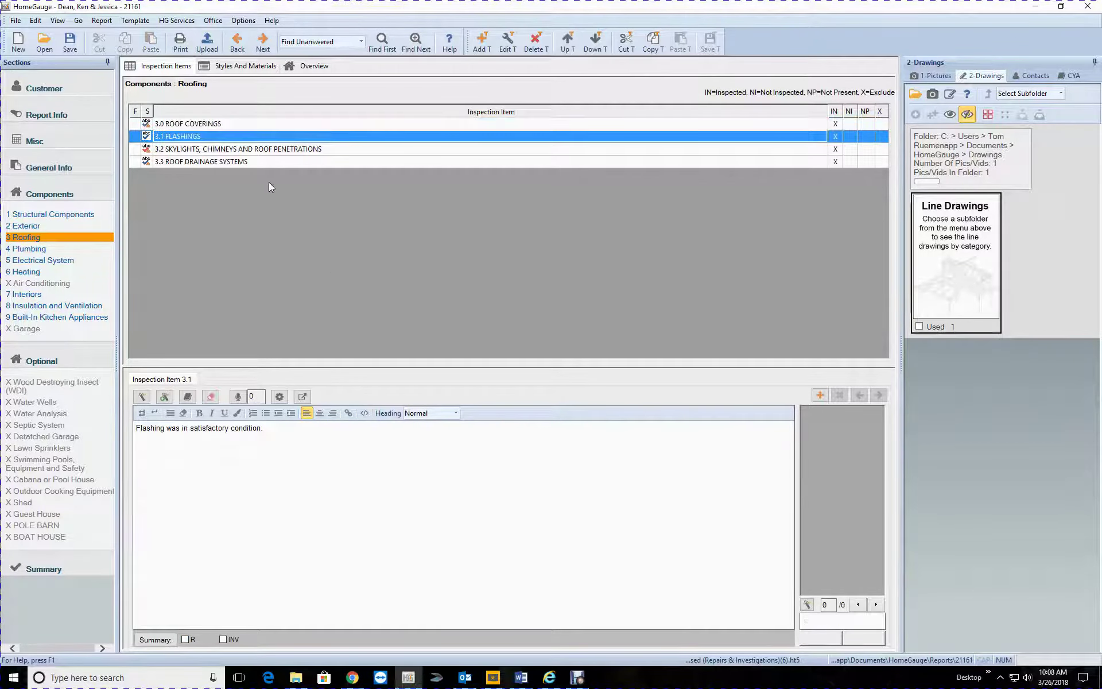
click(281, 151)
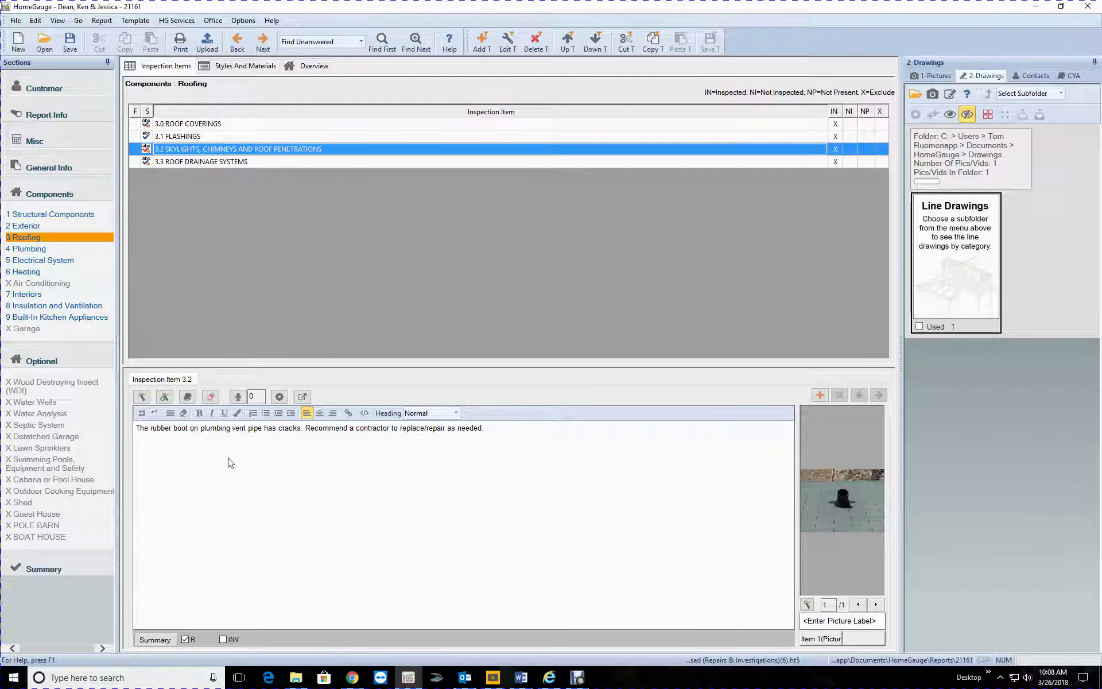
double_click(842, 499)
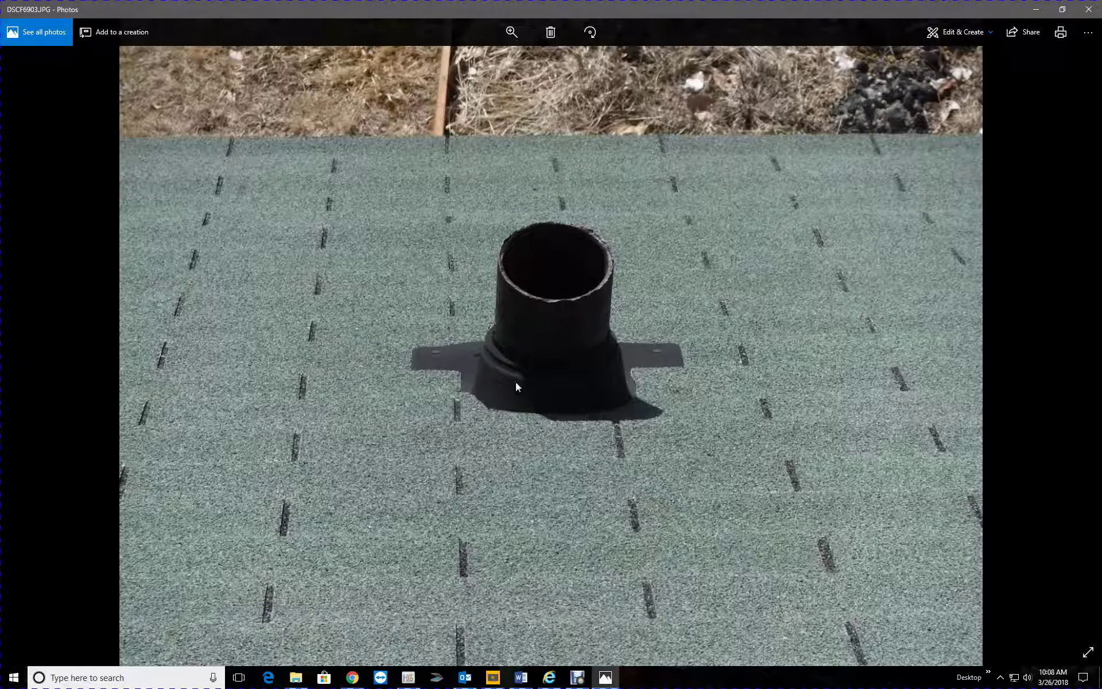
click(1088, 9)
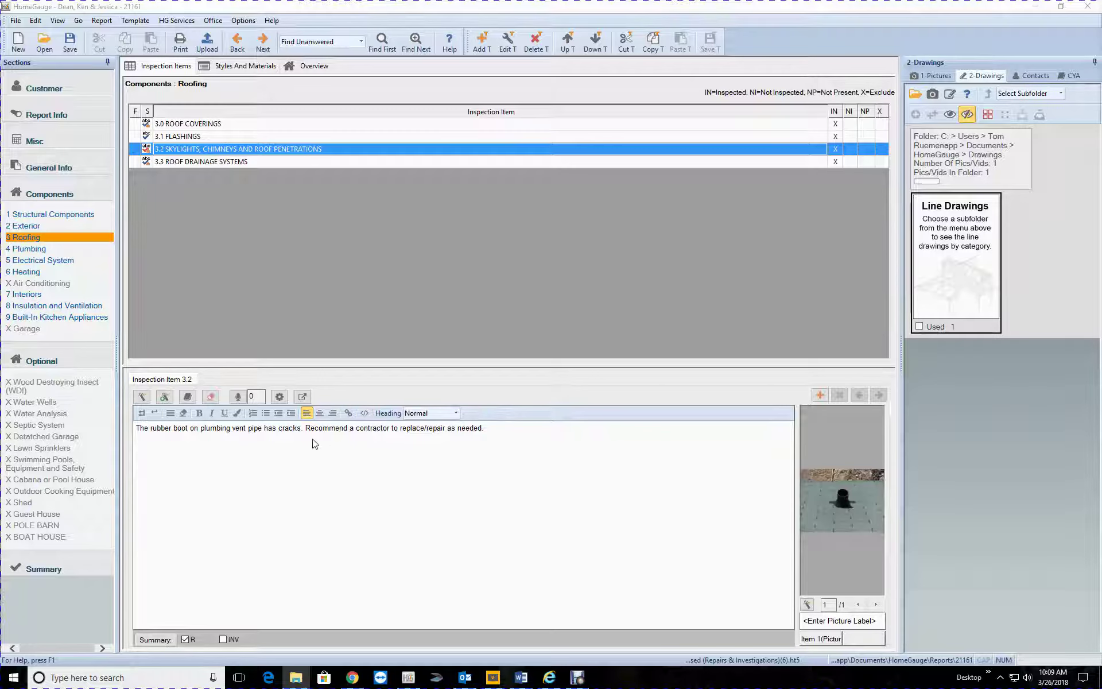
click(263, 165)
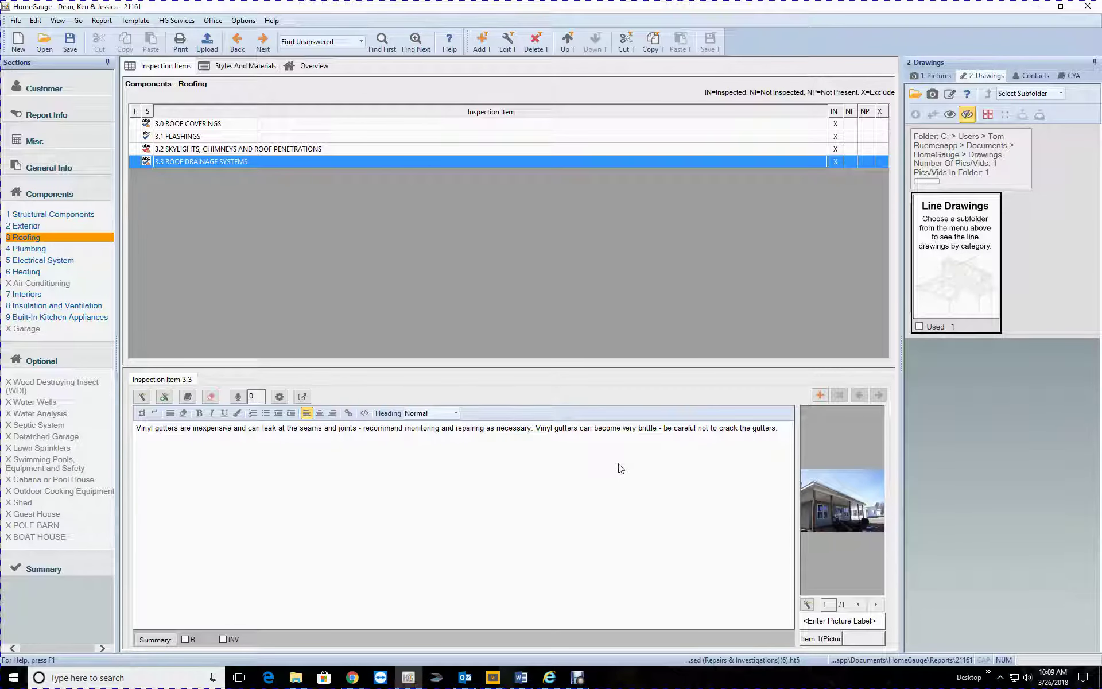
- Check all three comments of plumbing item 4.0 Drain, Waste and Vent Systems and save the report
click(40, 249)
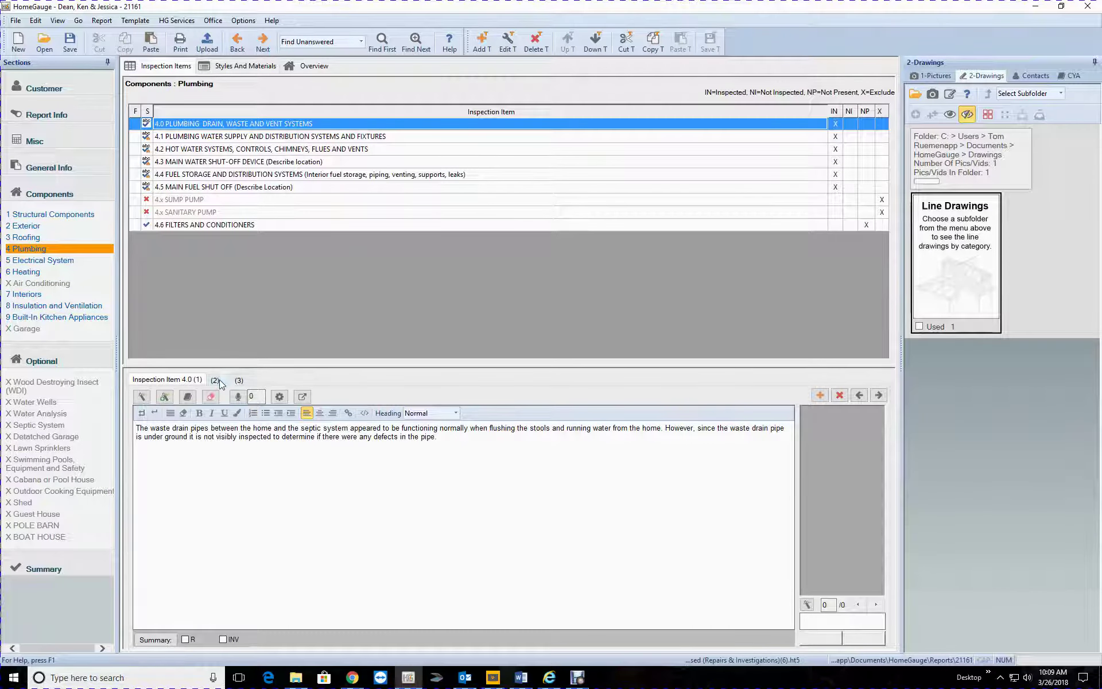
click(216, 380)
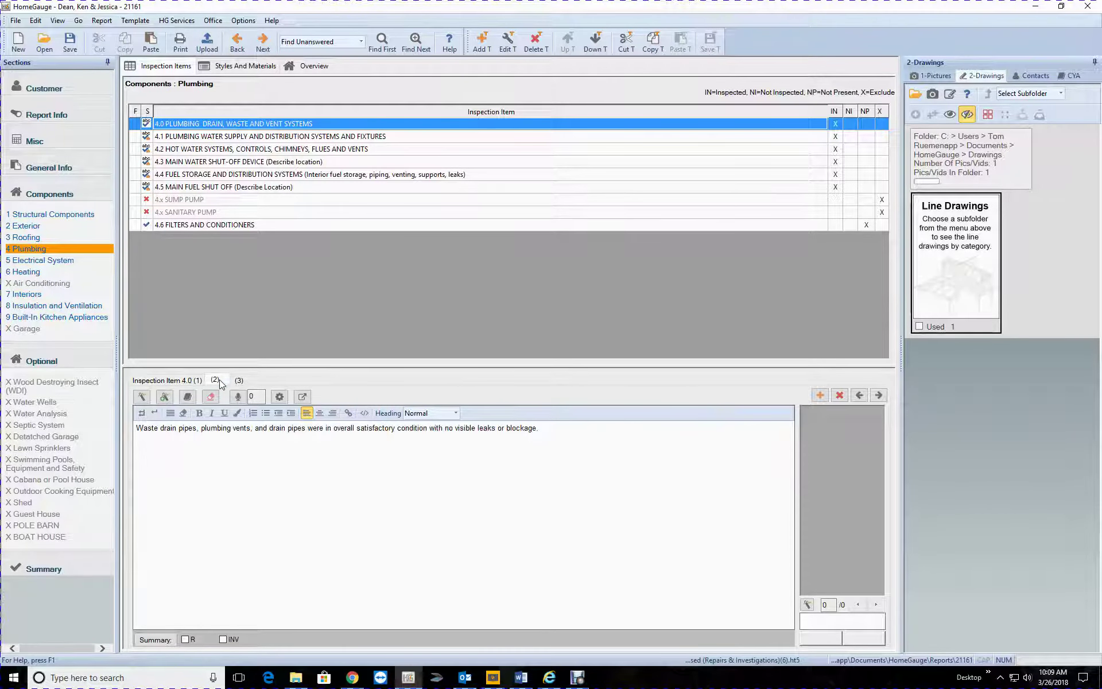
click(239, 380)
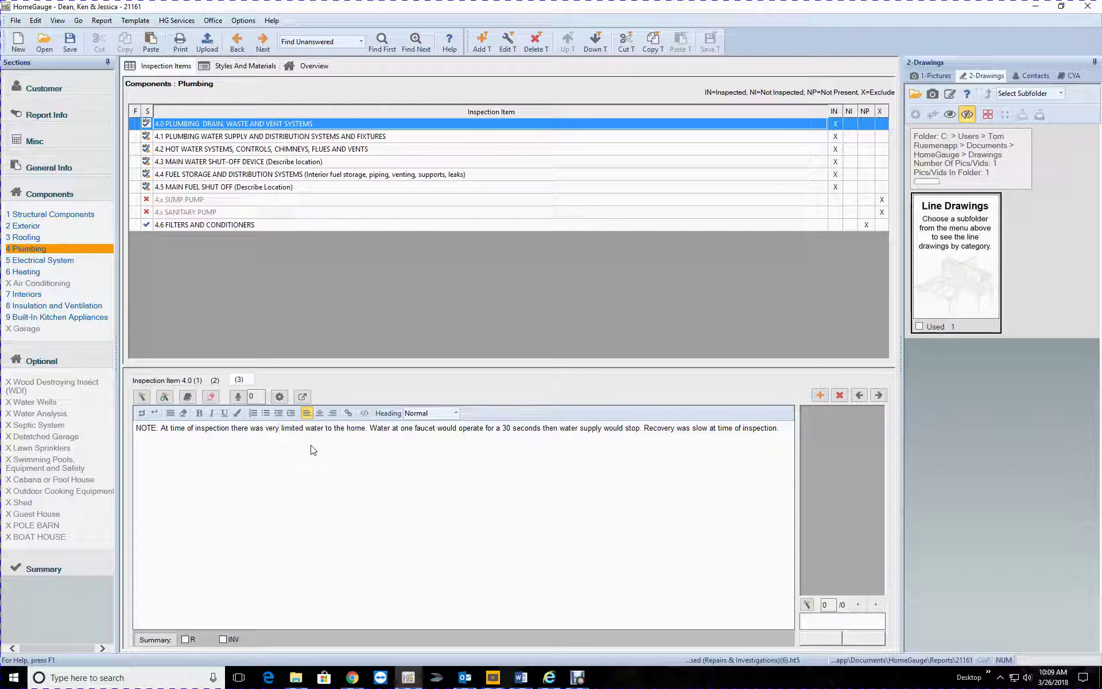
click(67, 43)
- Review both comments of plumbing item 4.1 Water Supply and the 4.2 Hot Water Systems comment
click(226, 136)
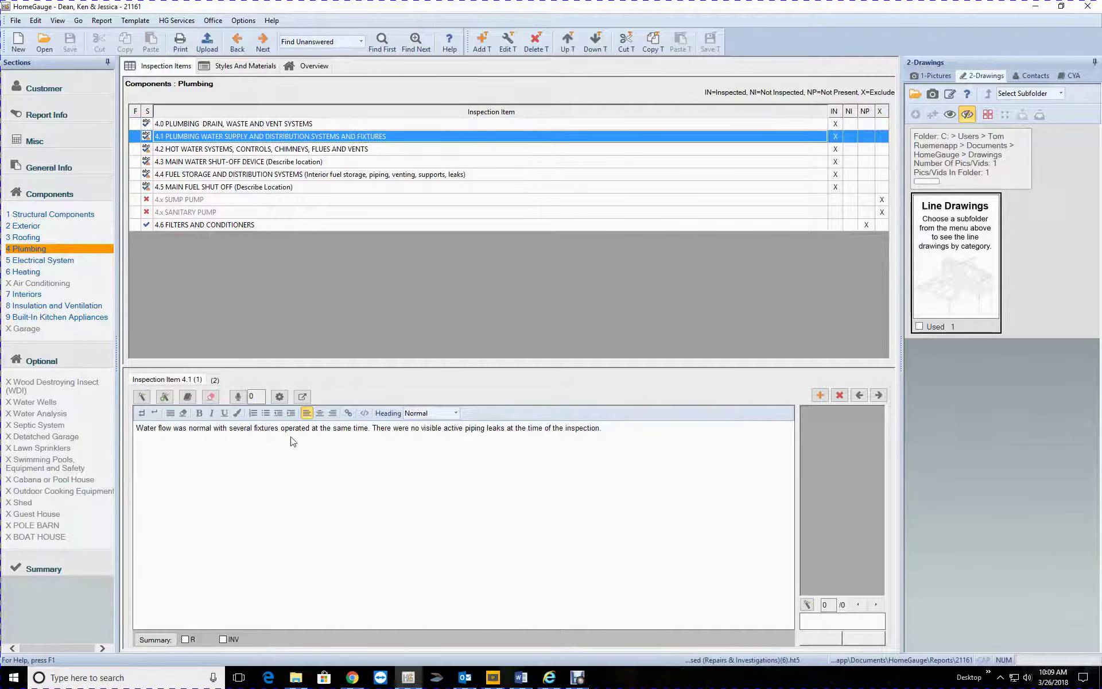
click(219, 380)
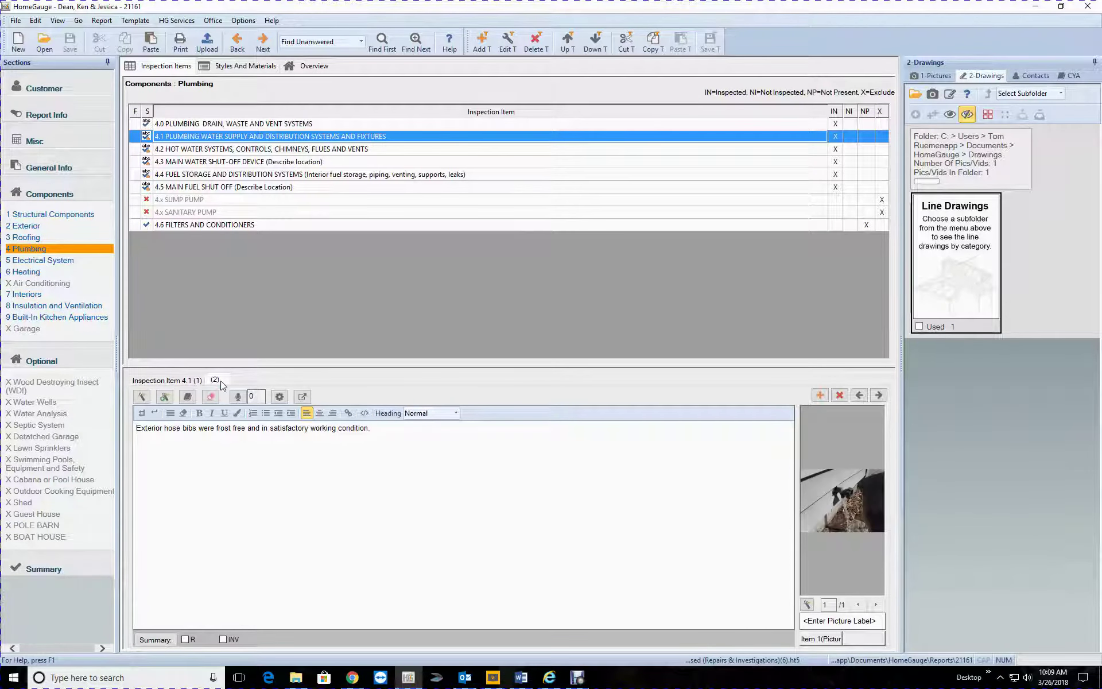
click(190, 151)
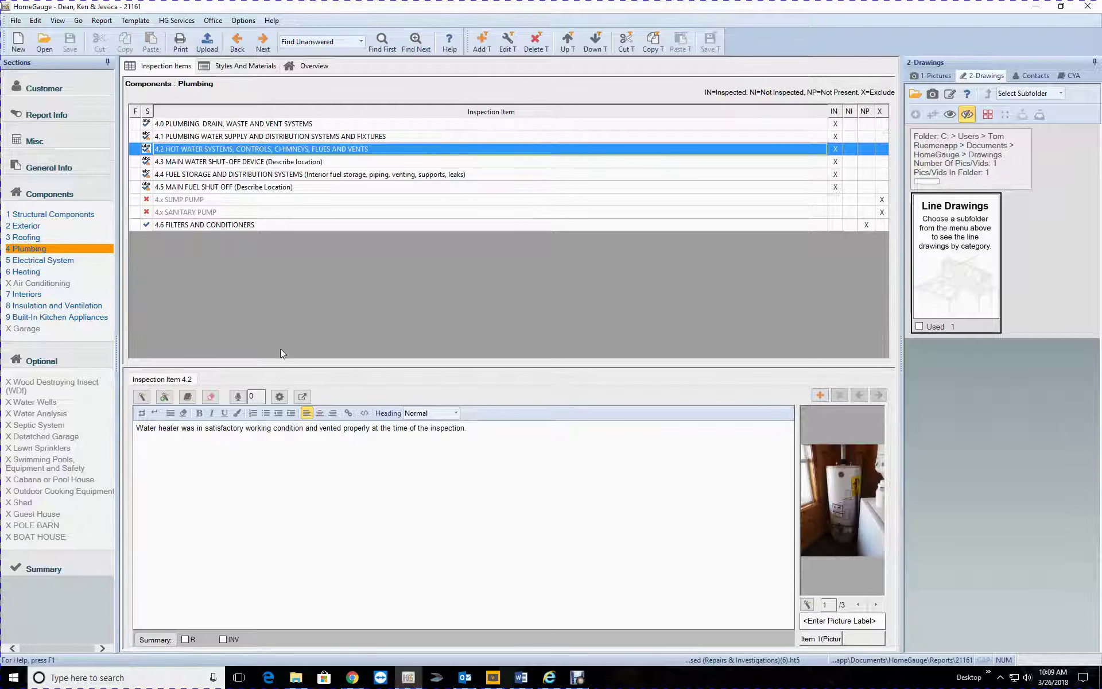
click(231, 138)
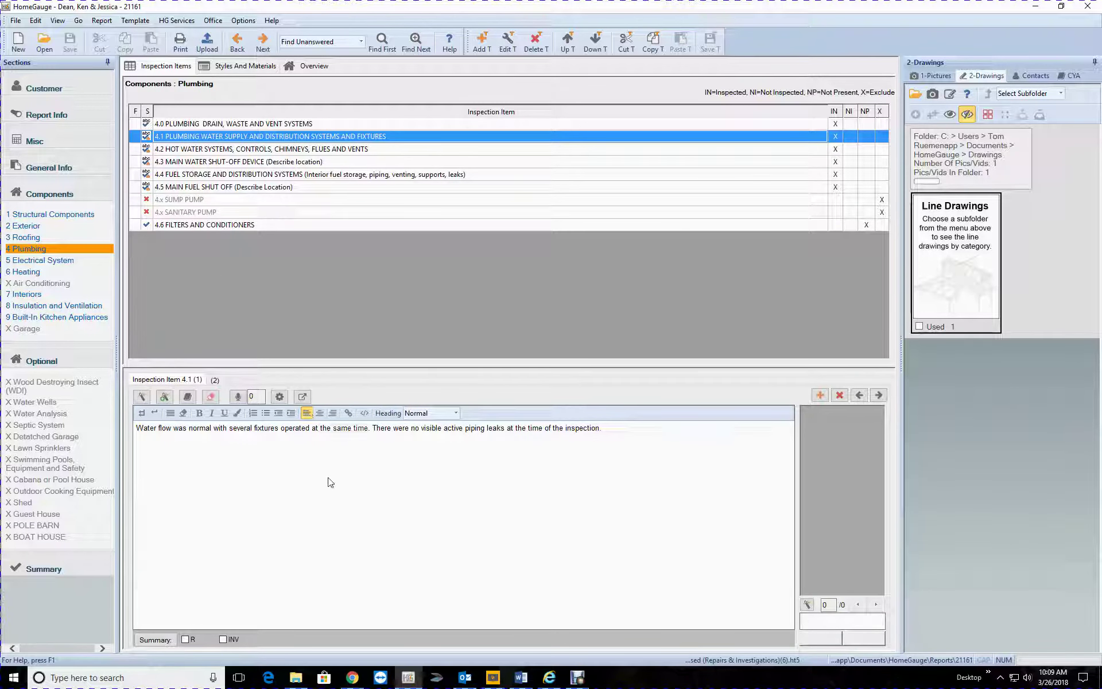
click(215, 381)
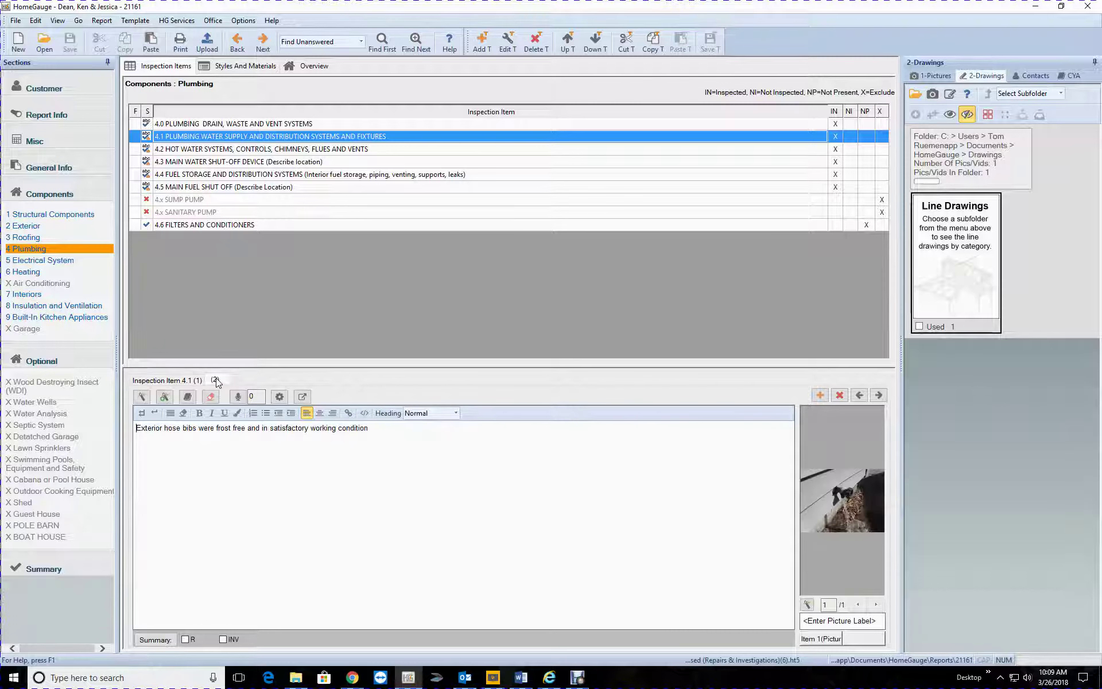
click(187, 381)
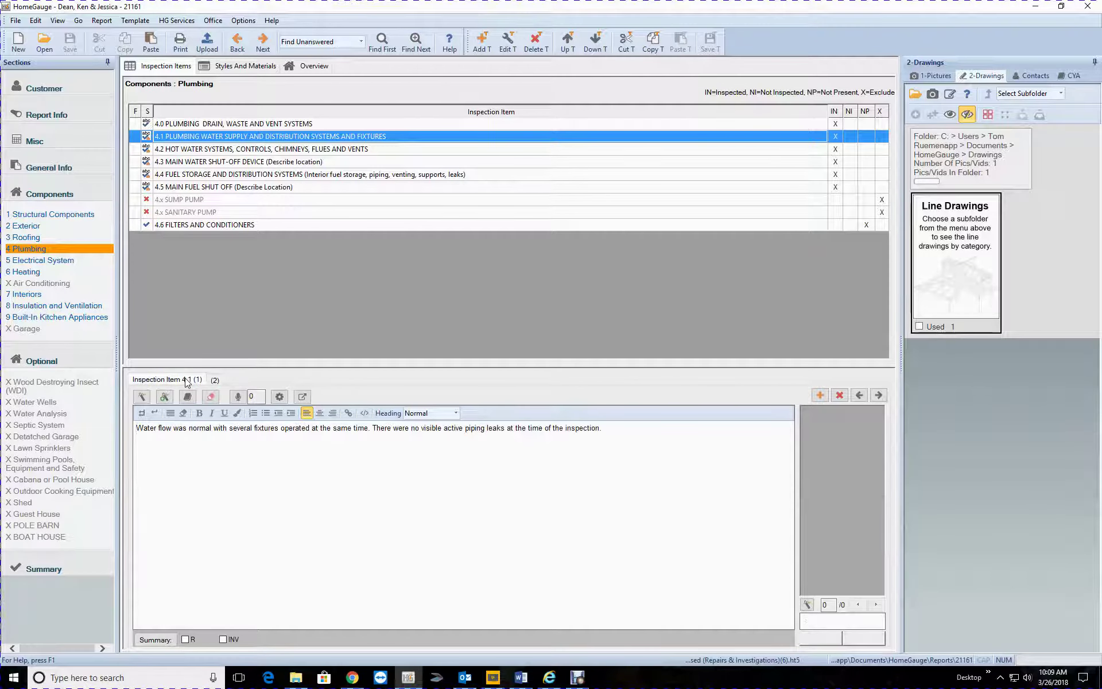
- Copy the whole limited-water note from the third comment of plumbing item 4.0
click(216, 125)
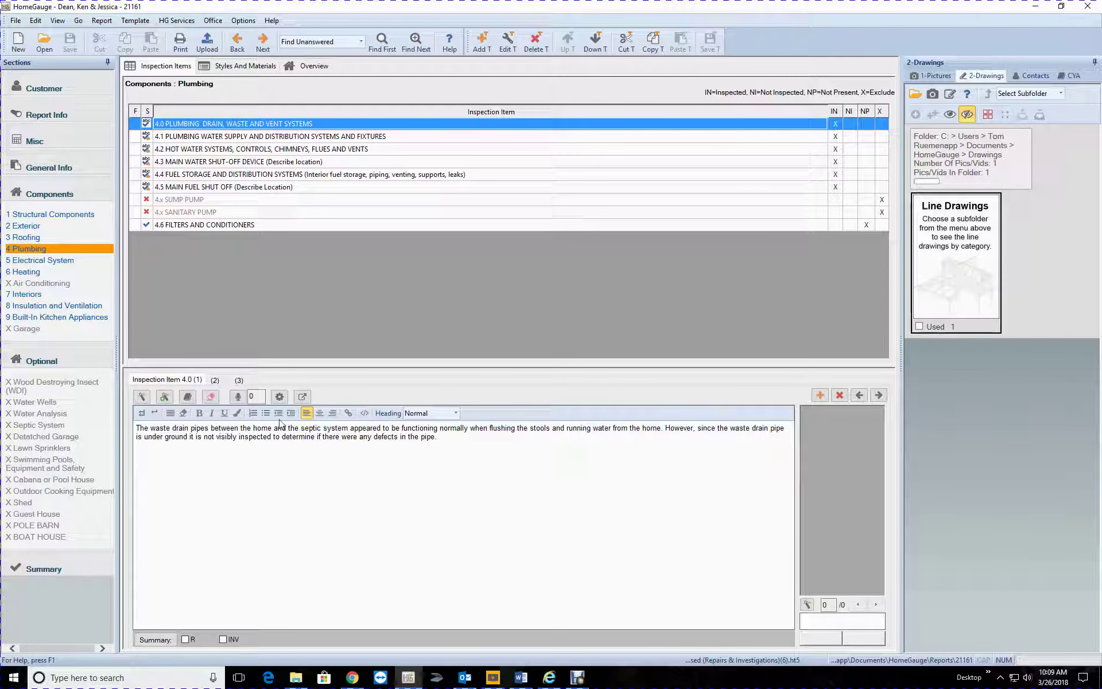
click(239, 381)
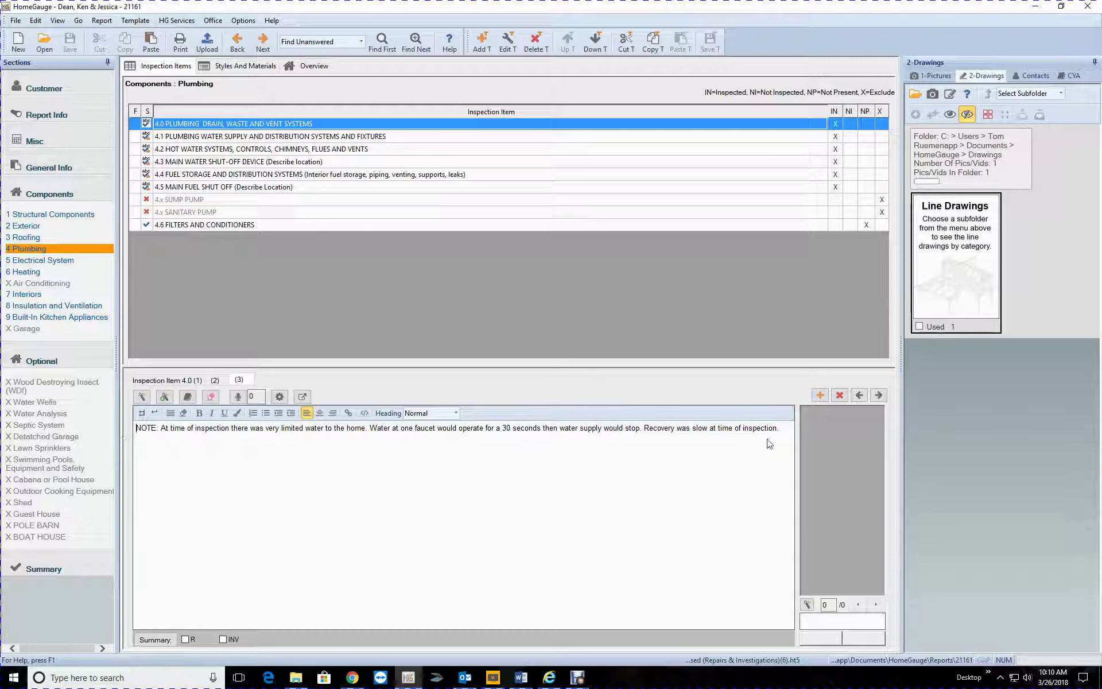
drag(785, 437, 126, 457)
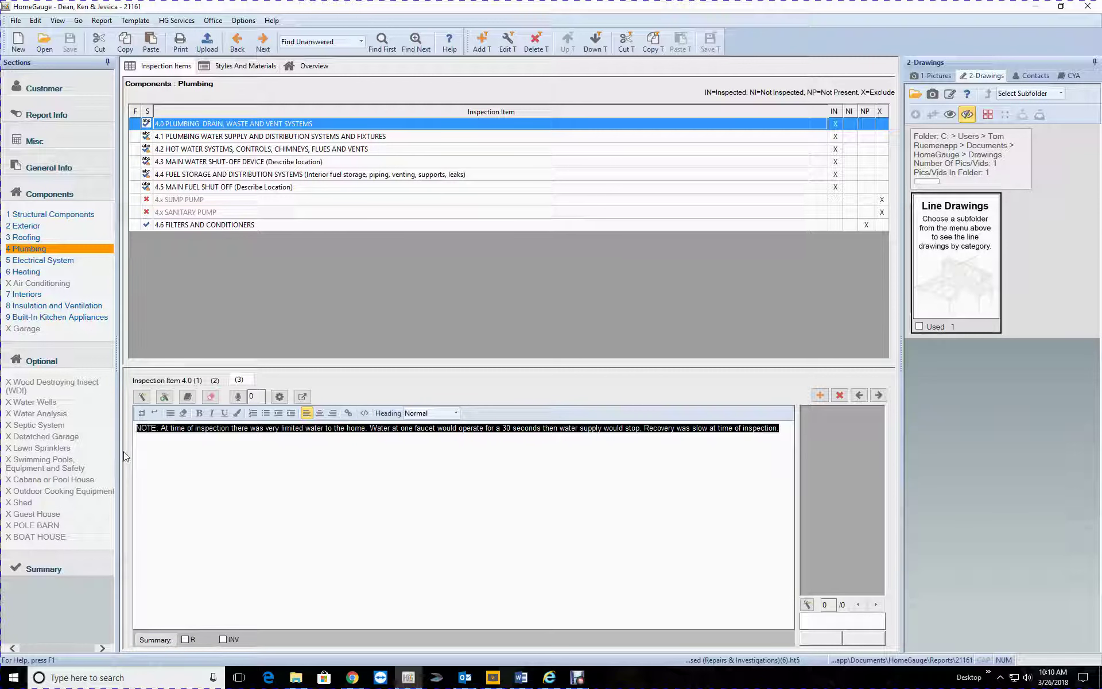
right_click(176, 456)
click(213, 474)
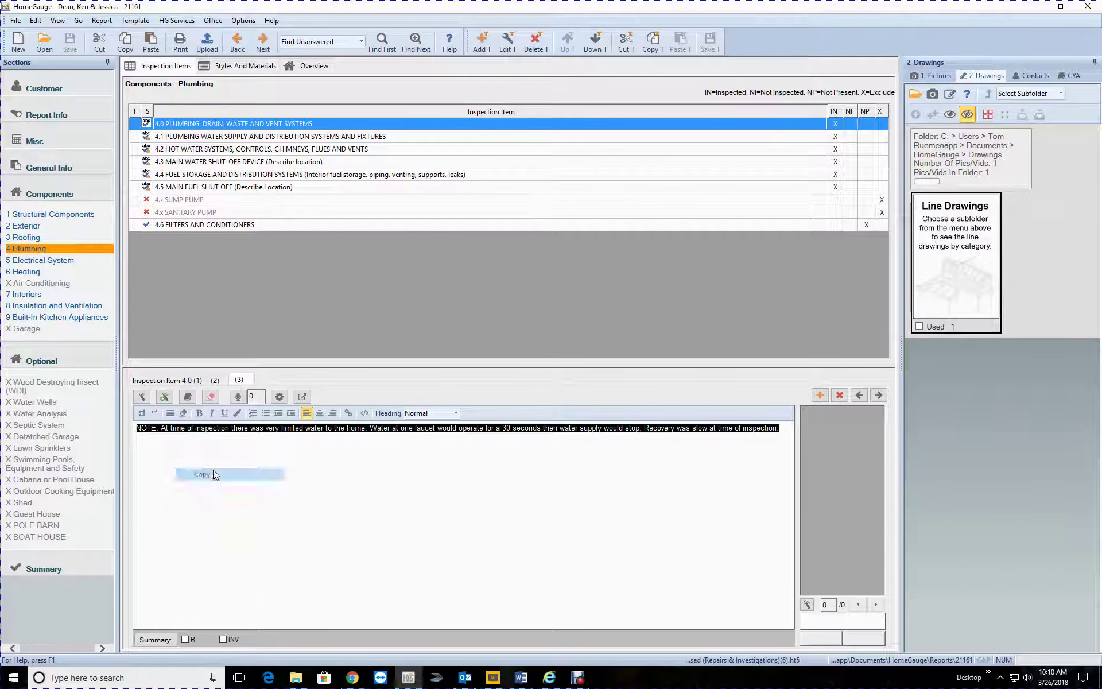
- Replace the first comment of plumbing item 4.1 with the copied limited-water note
click(264, 137)
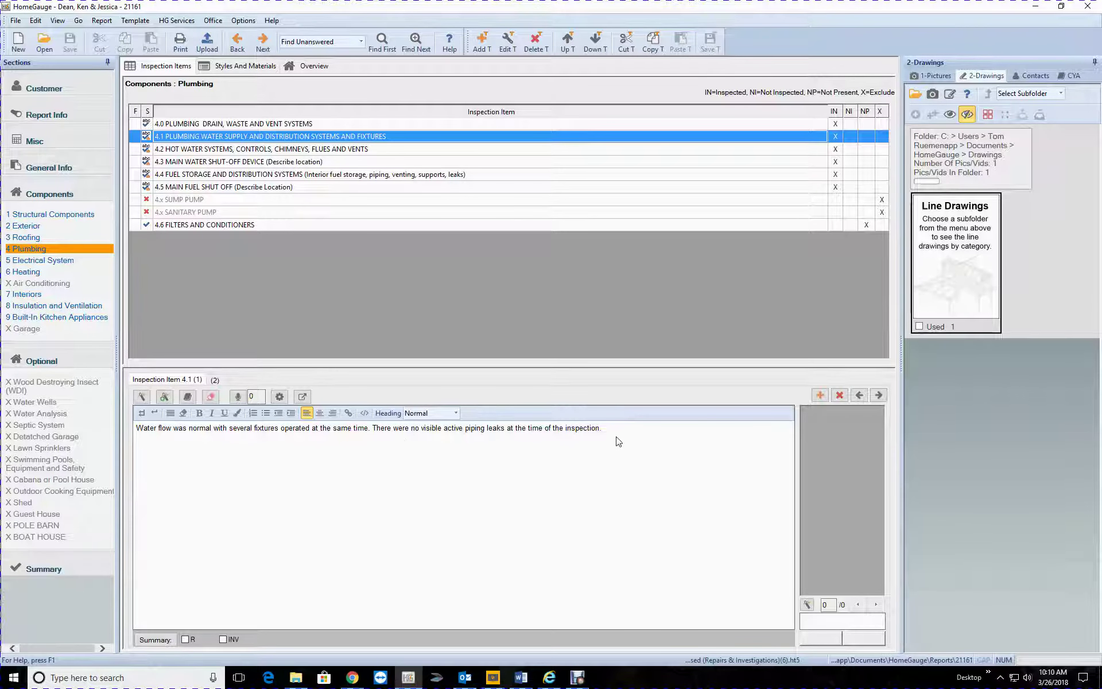
drag(614, 443, 131, 462)
right_click(204, 461)
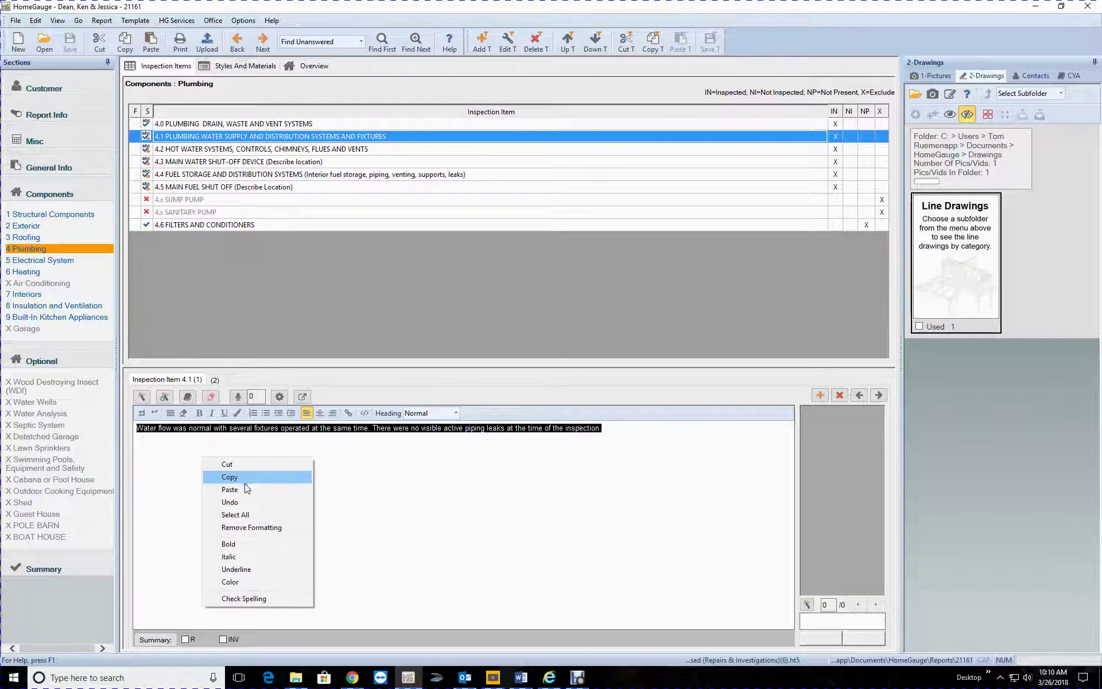
click(247, 490)
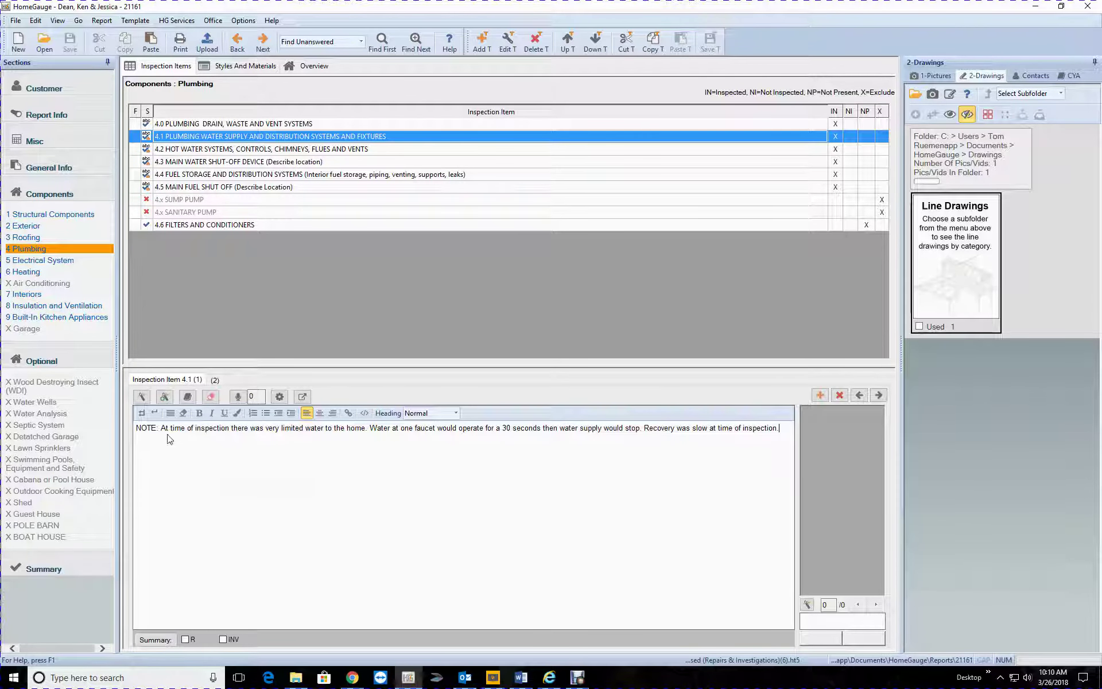
- Delete the "NOTE:" prefix from the first comment of plumbing item 4.1
click(169, 439)
key(BackSpace)
key(BackSpace)
key(BackSpace)
key(BackSpace)
key(BackSpace)
key(BackSpace)
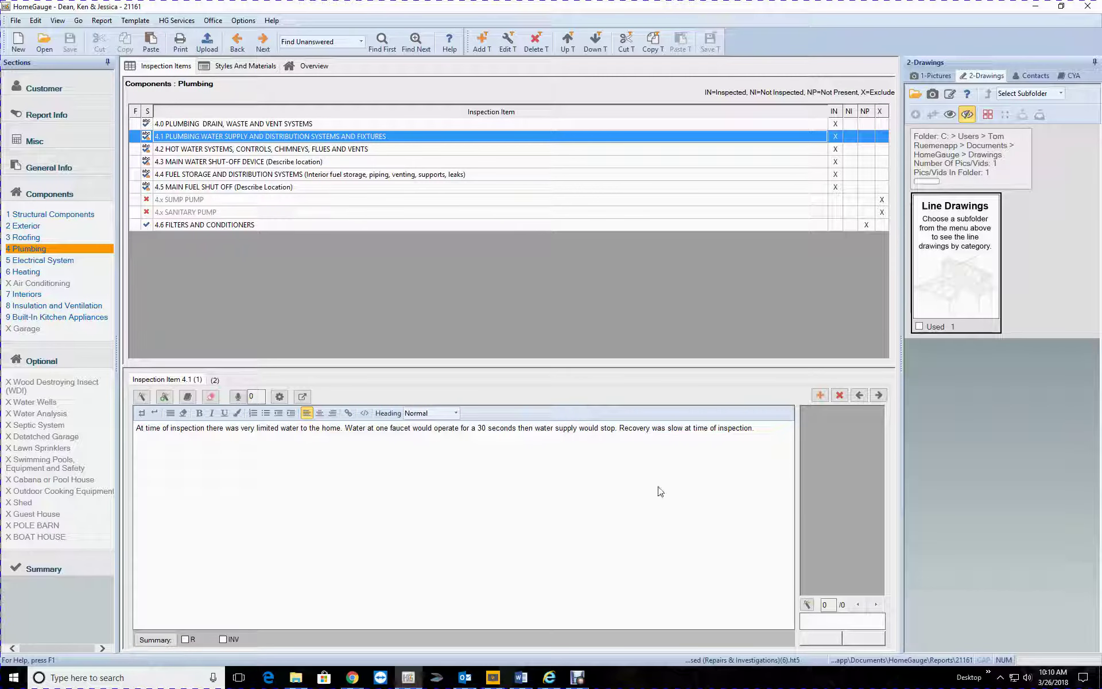
- Compare both comments of plumbing item 4.1 with the third comment of item 4.0
click(217, 380)
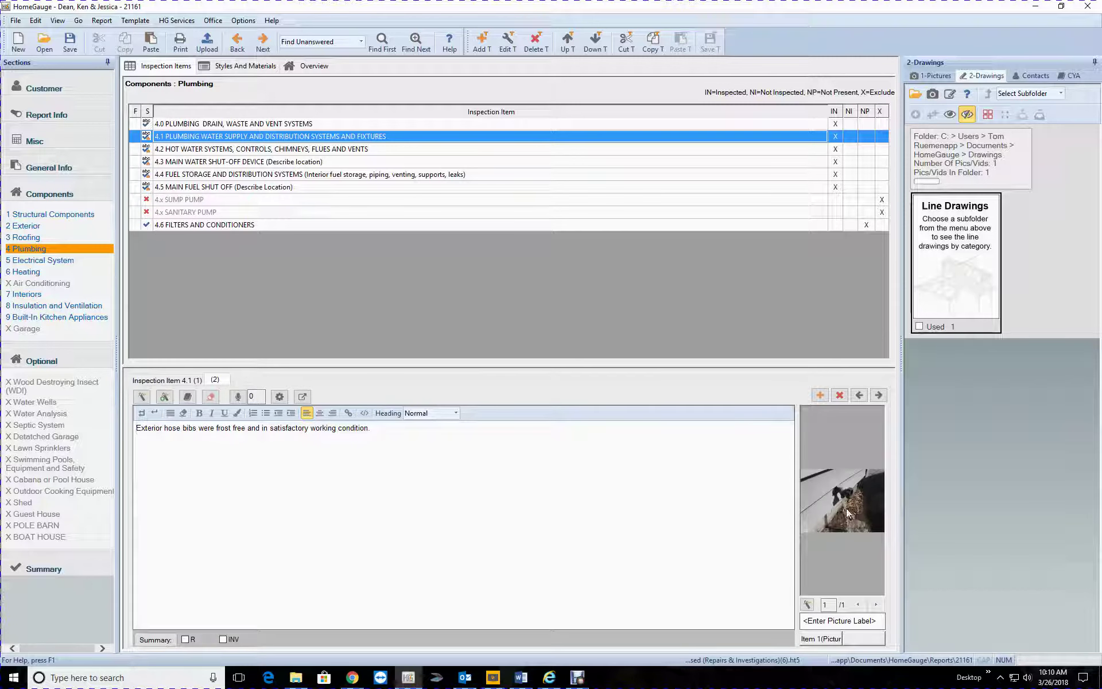
click(189, 382)
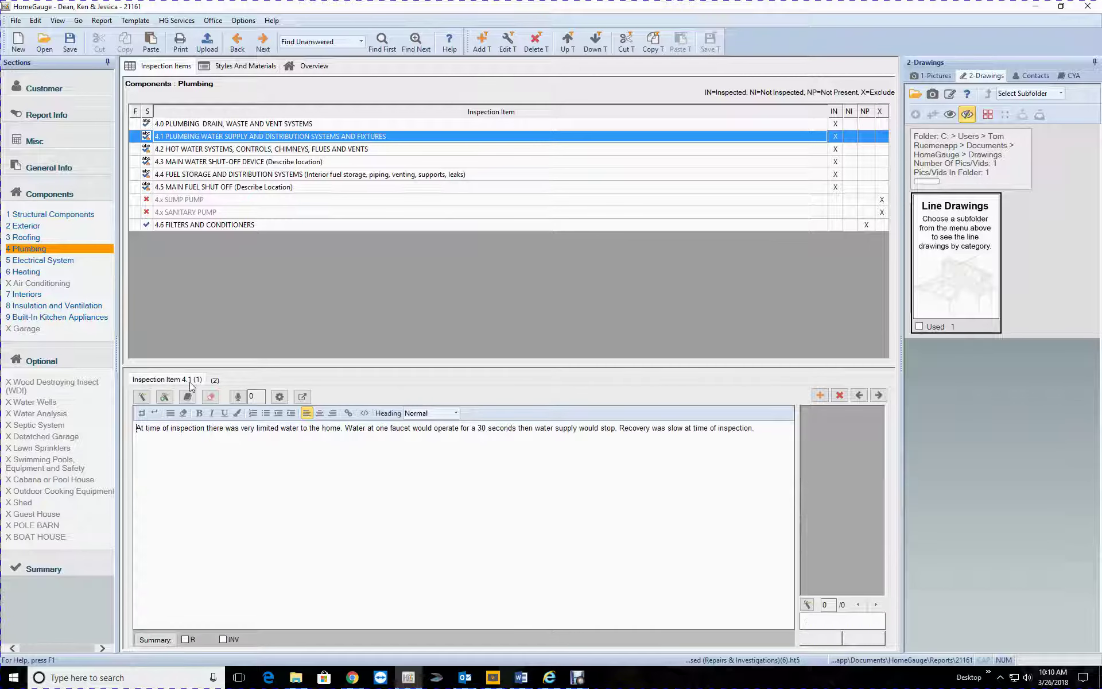
click(226, 381)
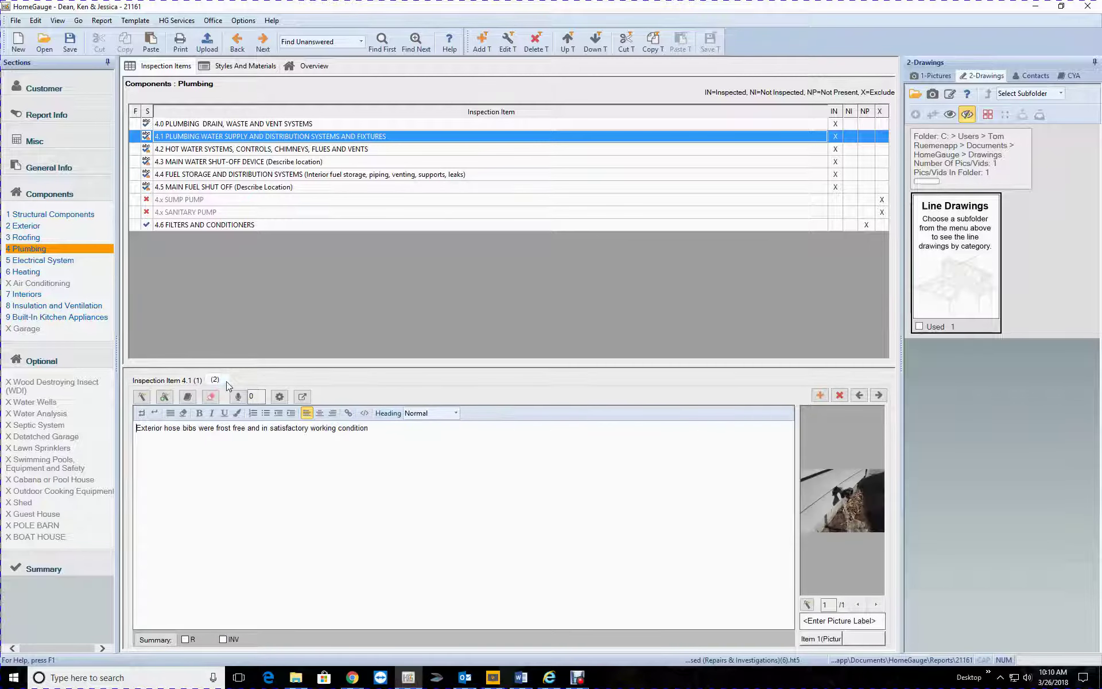
click(253, 125)
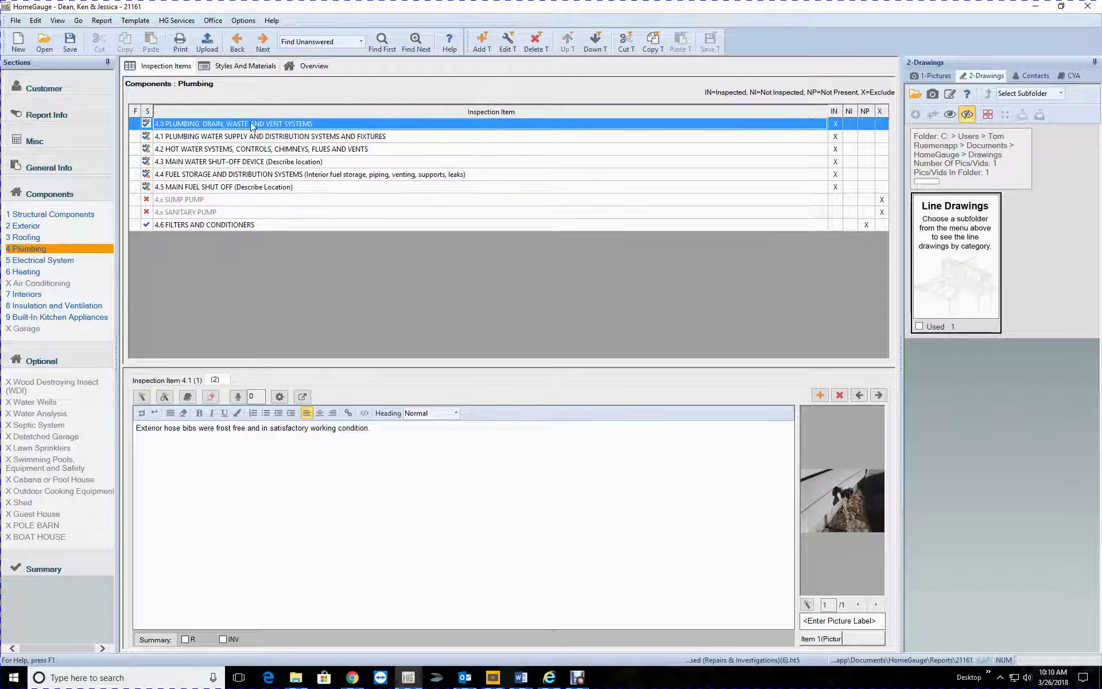
click(239, 381)
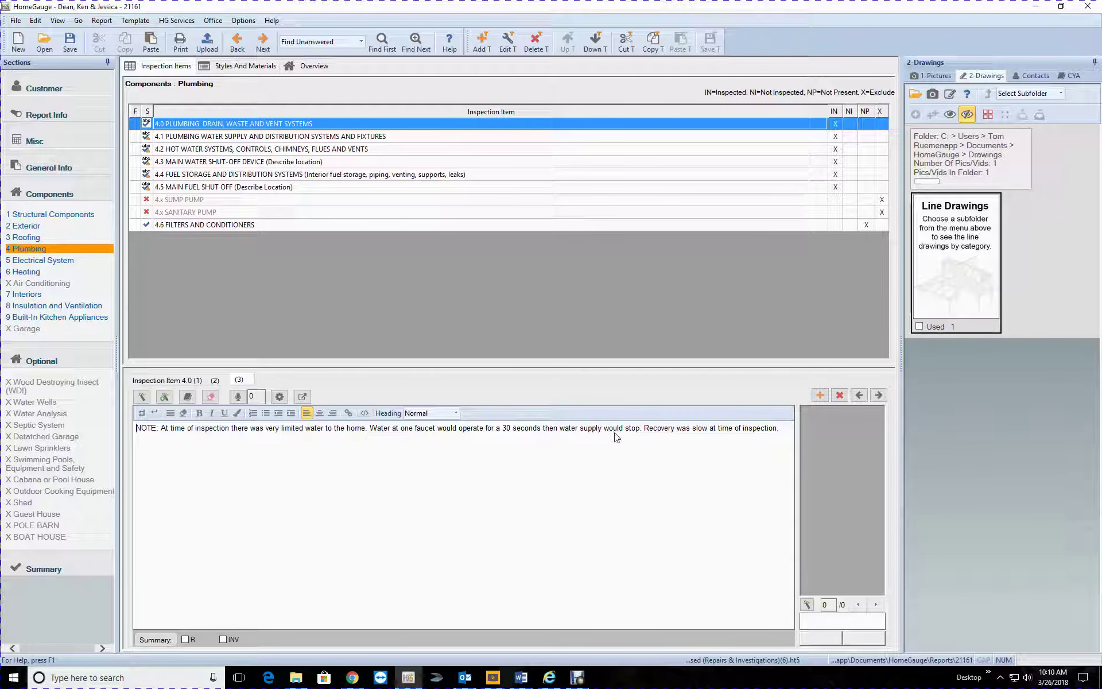
- Include the first comment of plumbing item 4.1 in the INV summary
click(219, 136)
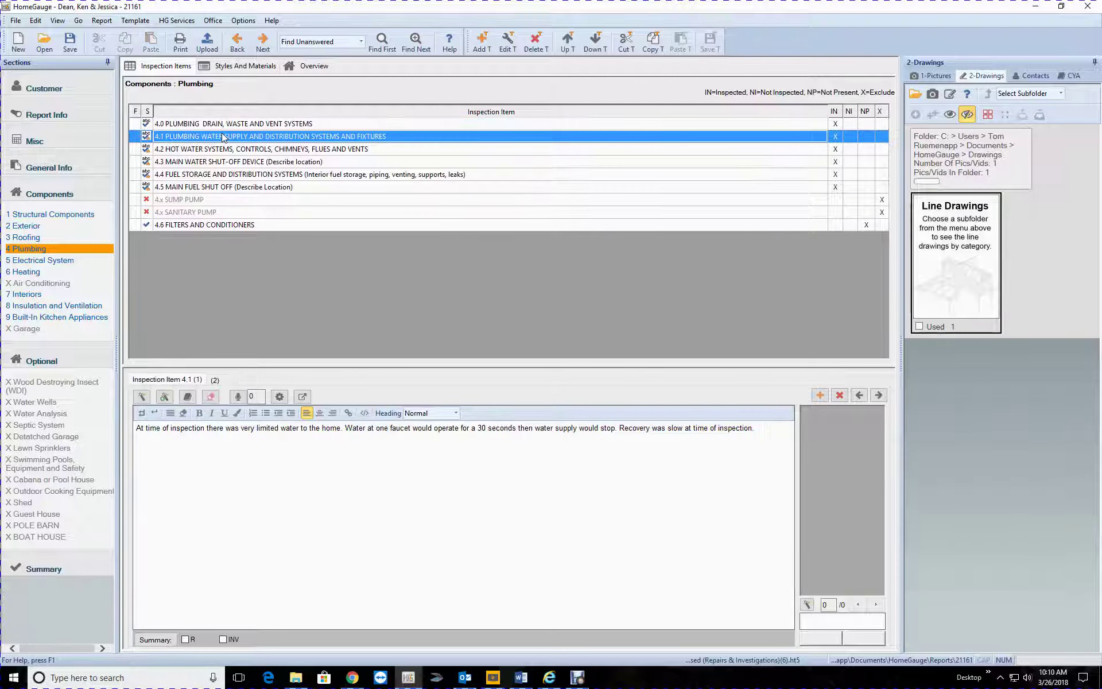
click(222, 380)
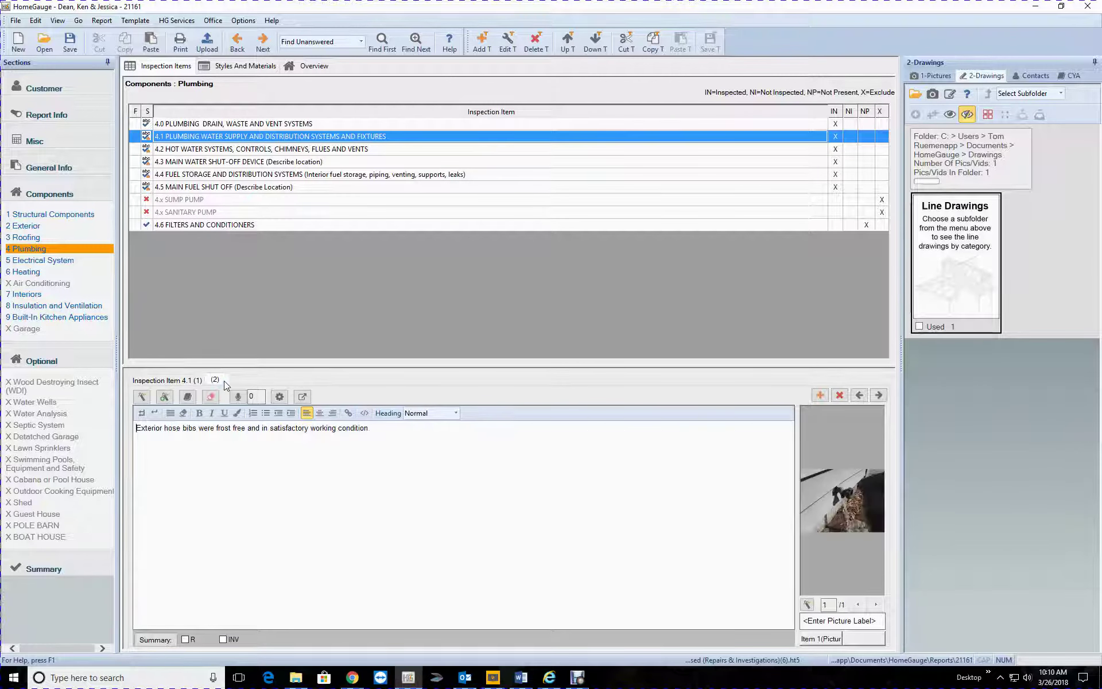
click(196, 381)
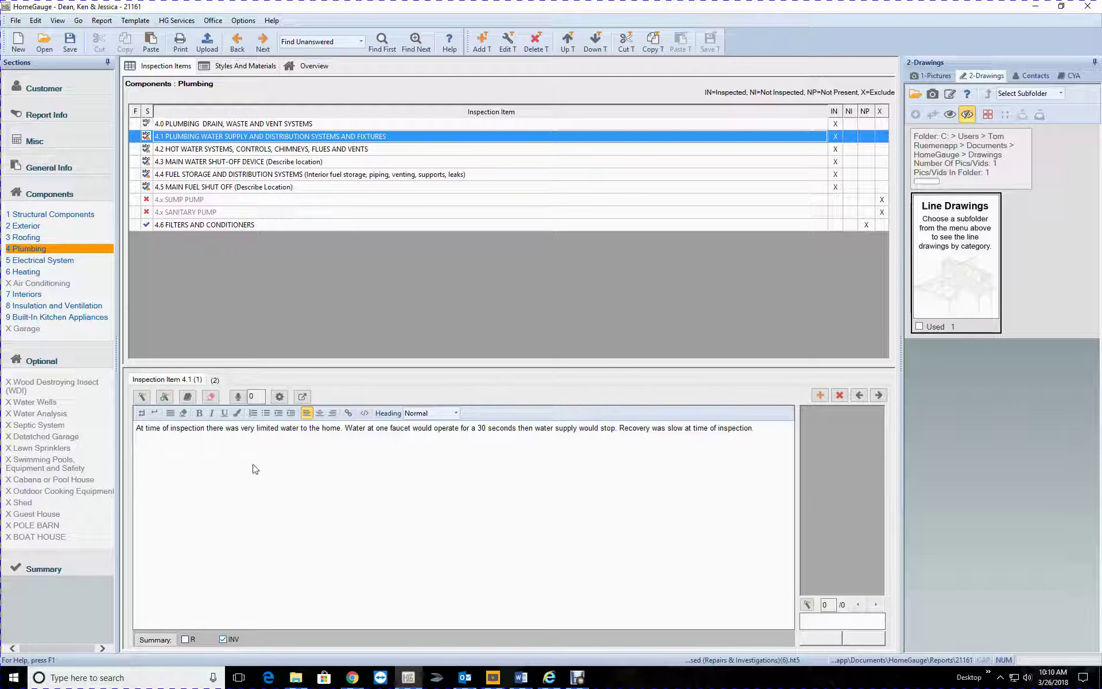
- Delete the "NOTE:" prefix from the third comment of plumbing item 4.0
click(233, 124)
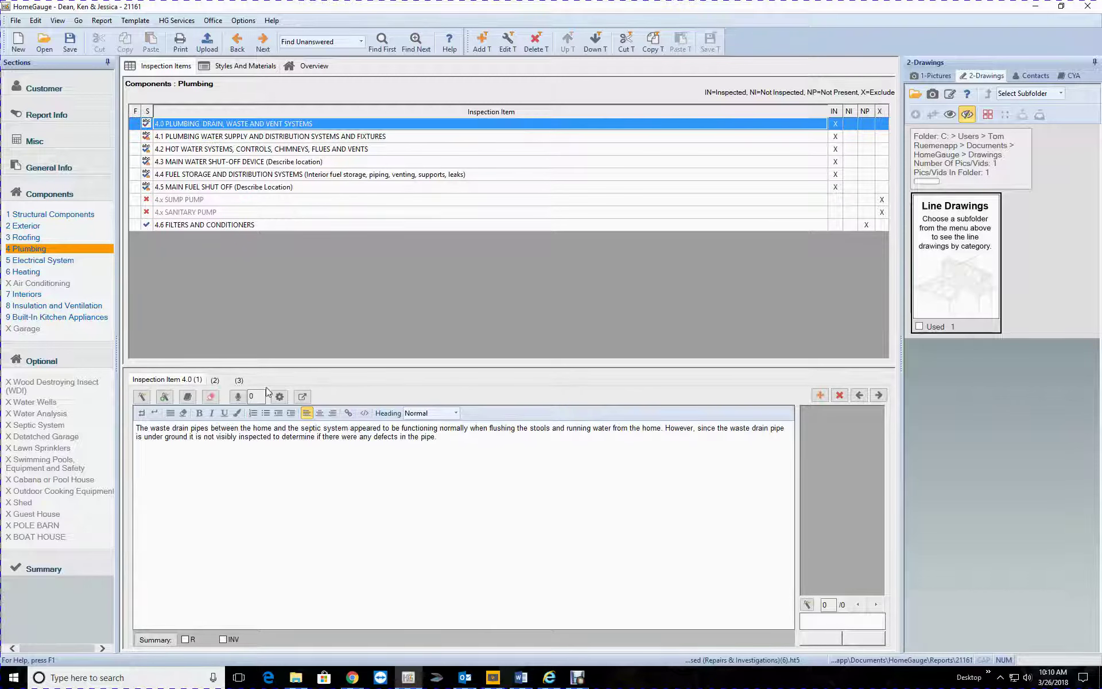
click(246, 380)
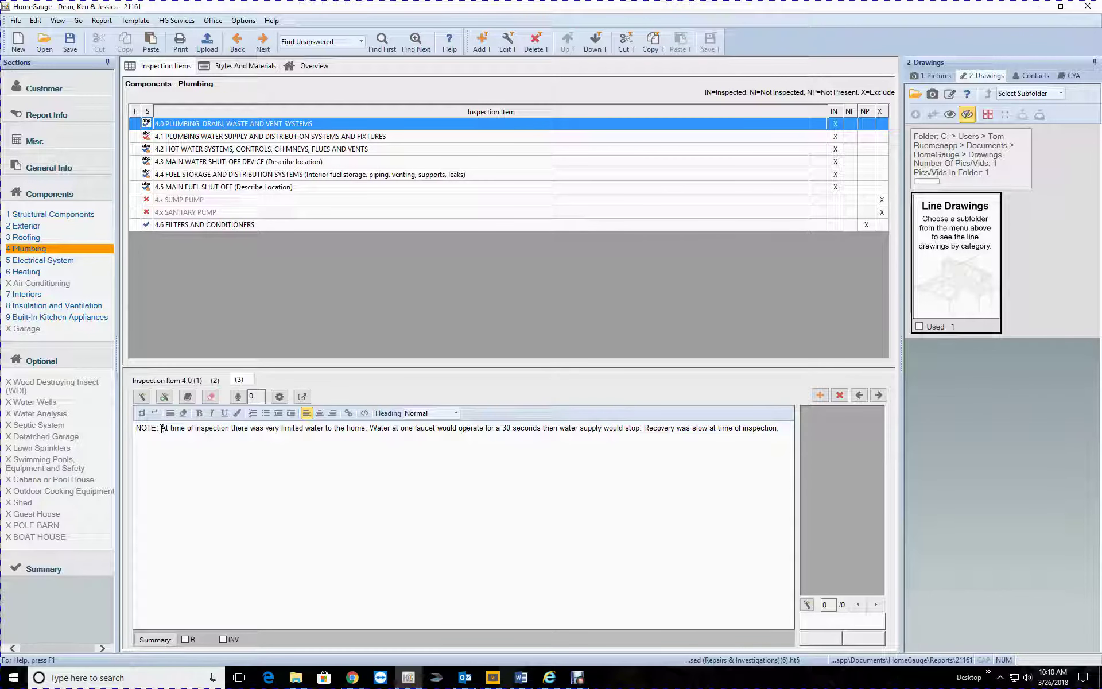
drag(161, 429, 136, 429)
key(BackSpace)
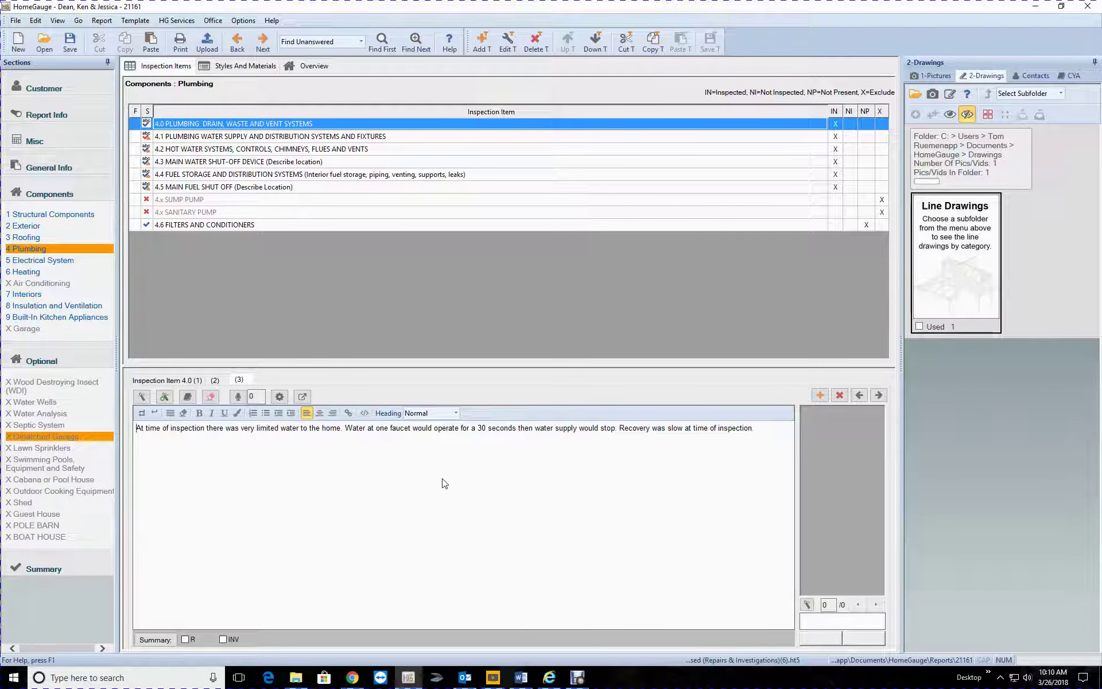
- Cut the limited-water text from the third comment of plumbing item 4.0 and delete the emptied third comment
click(184, 381)
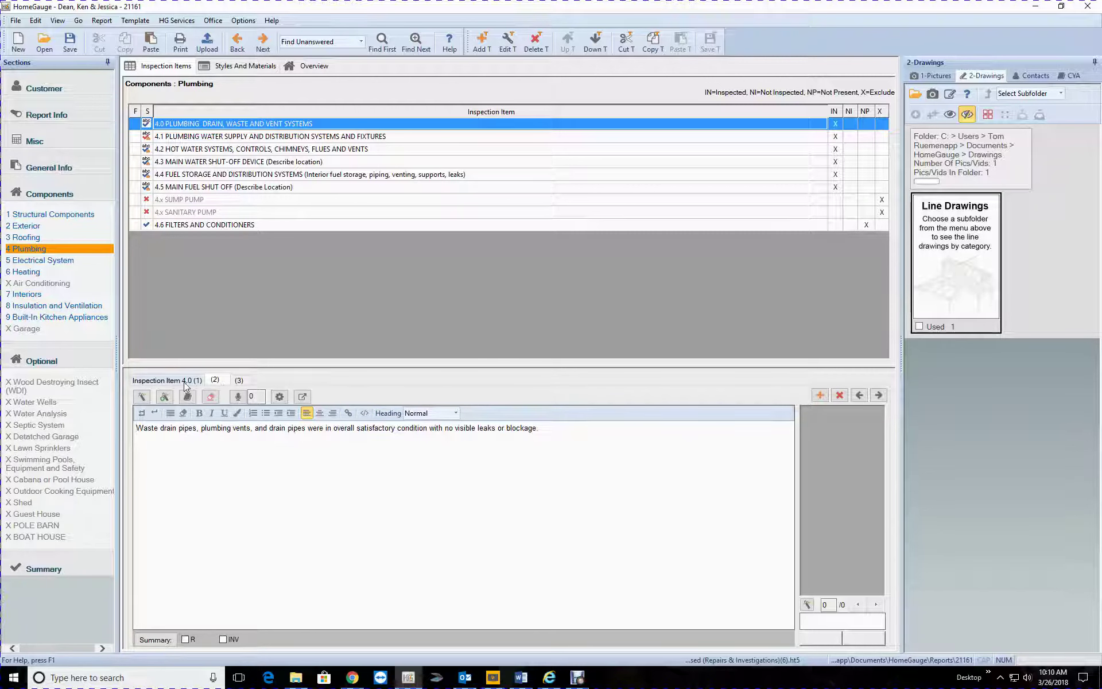
click(238, 380)
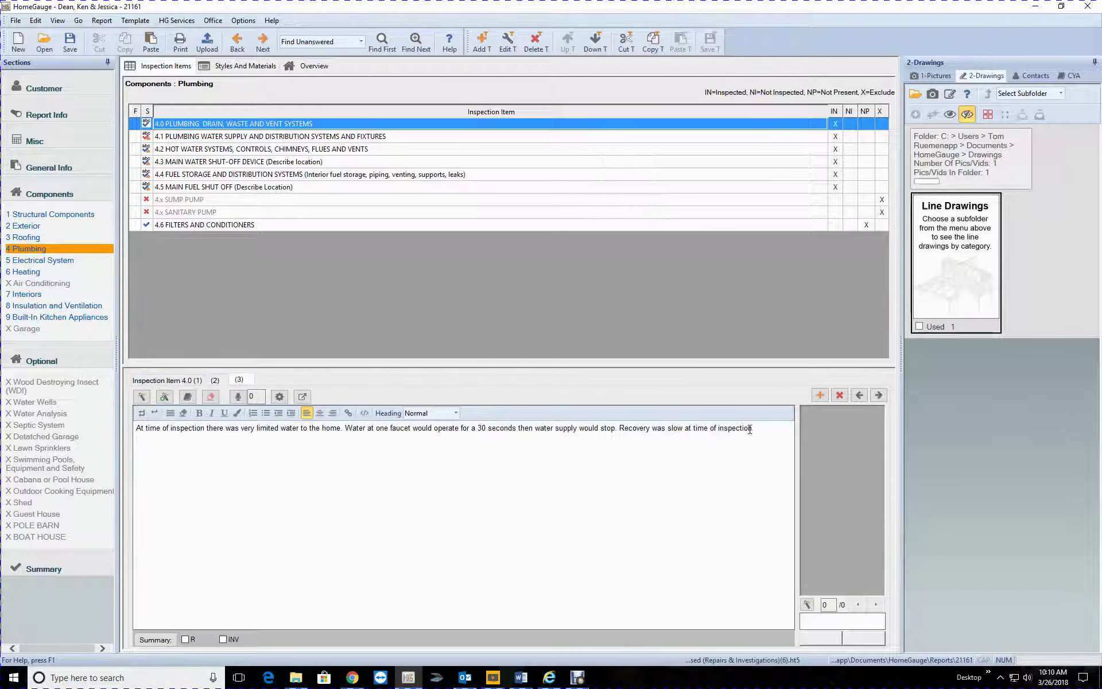
drag(752, 429, 138, 443)
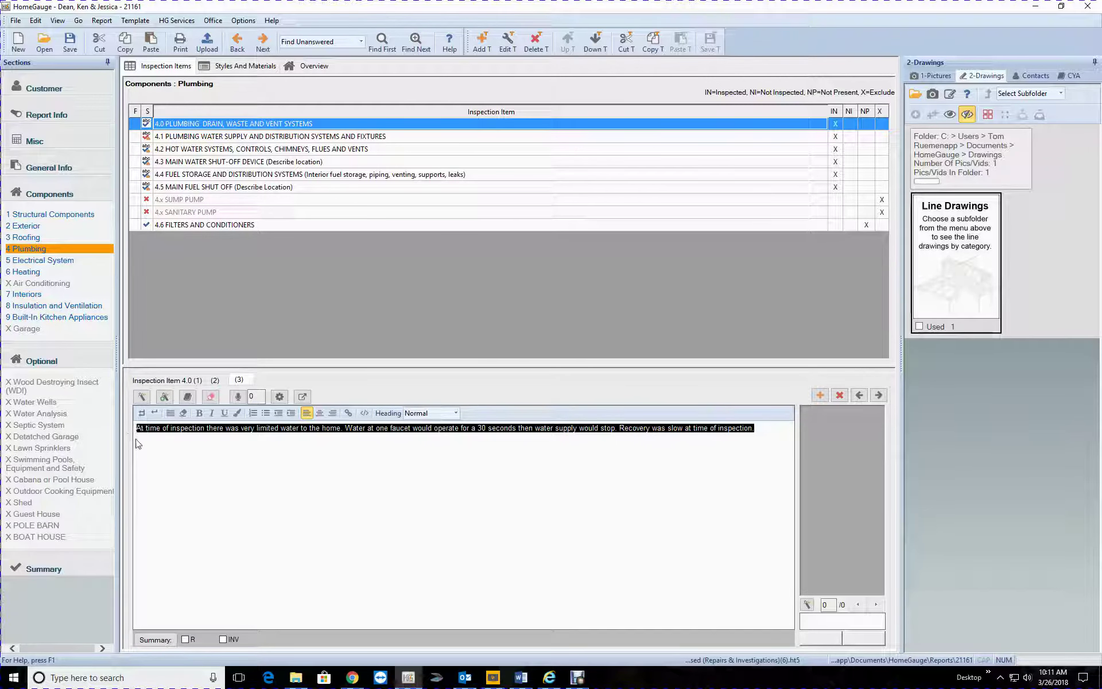
right_click(171, 442)
click(218, 450)
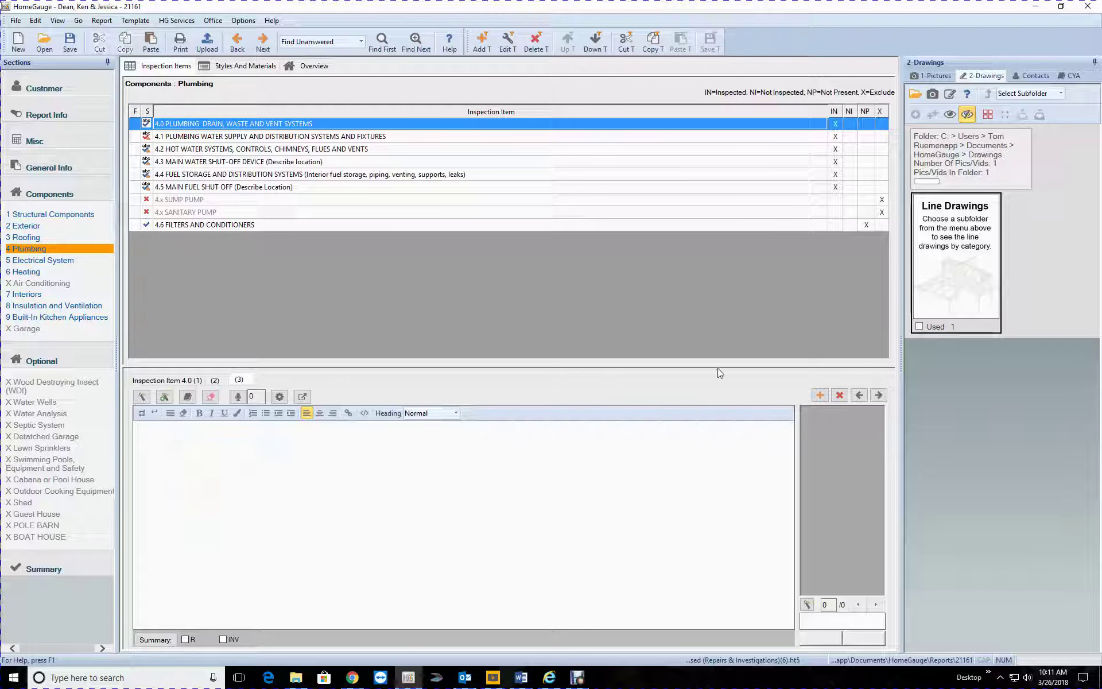
click(839, 396)
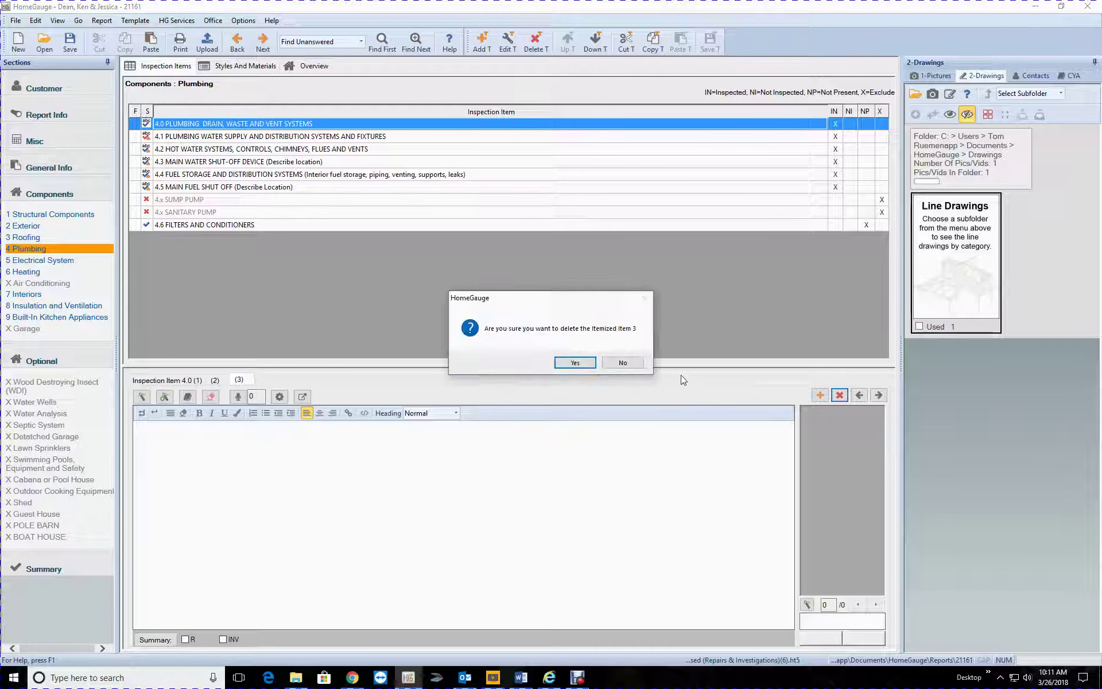
click(577, 366)
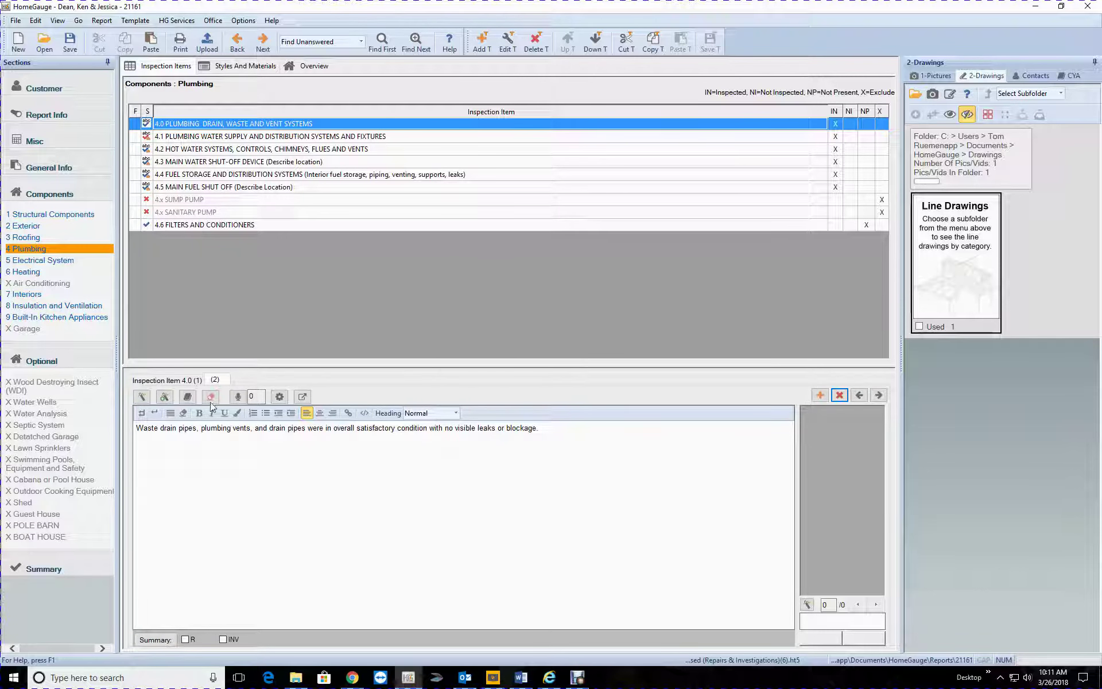
- Paste the limited-water text at the end of item 4.0's second comment and move that comment to first place
click(178, 381)
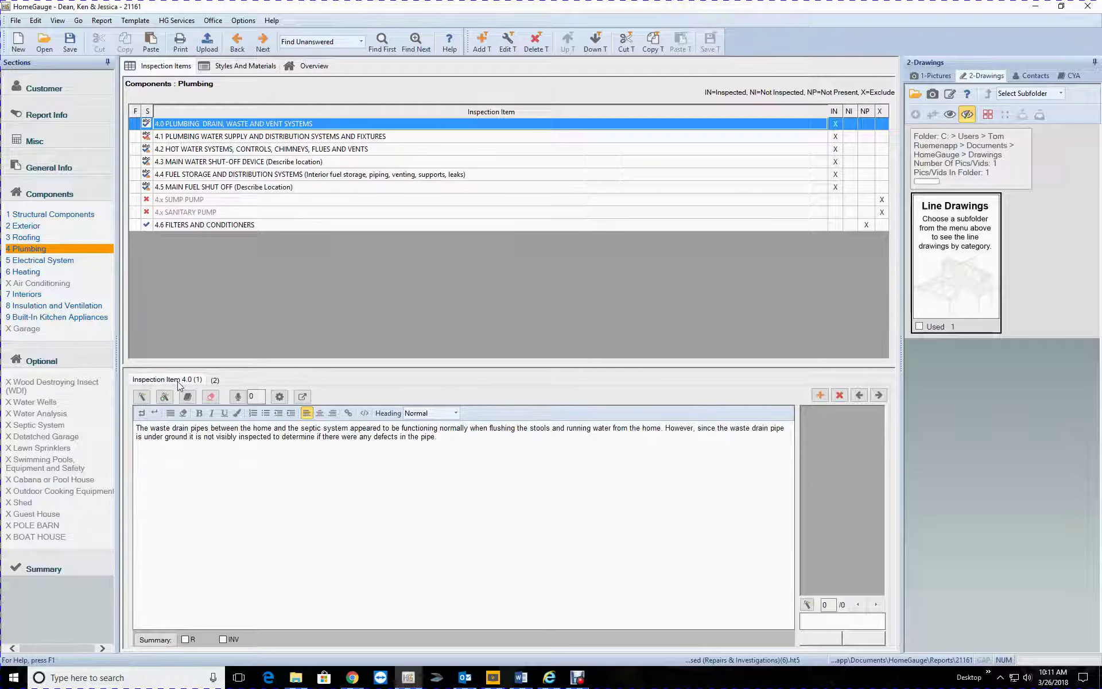
click(215, 380)
right_click(640, 452)
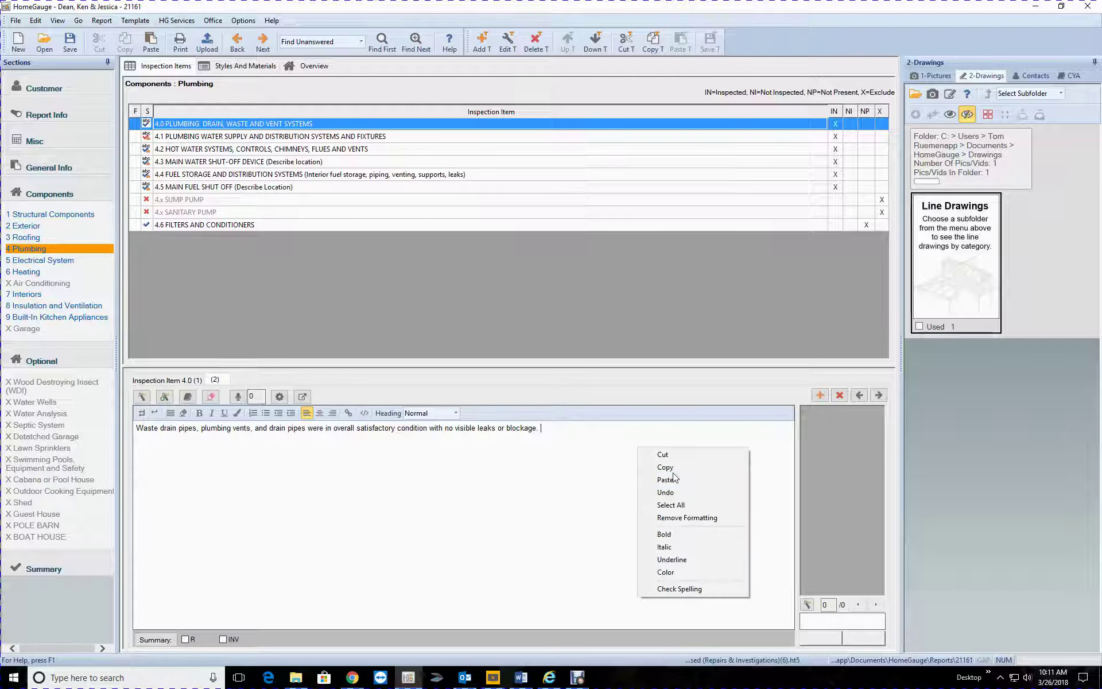
click(681, 481)
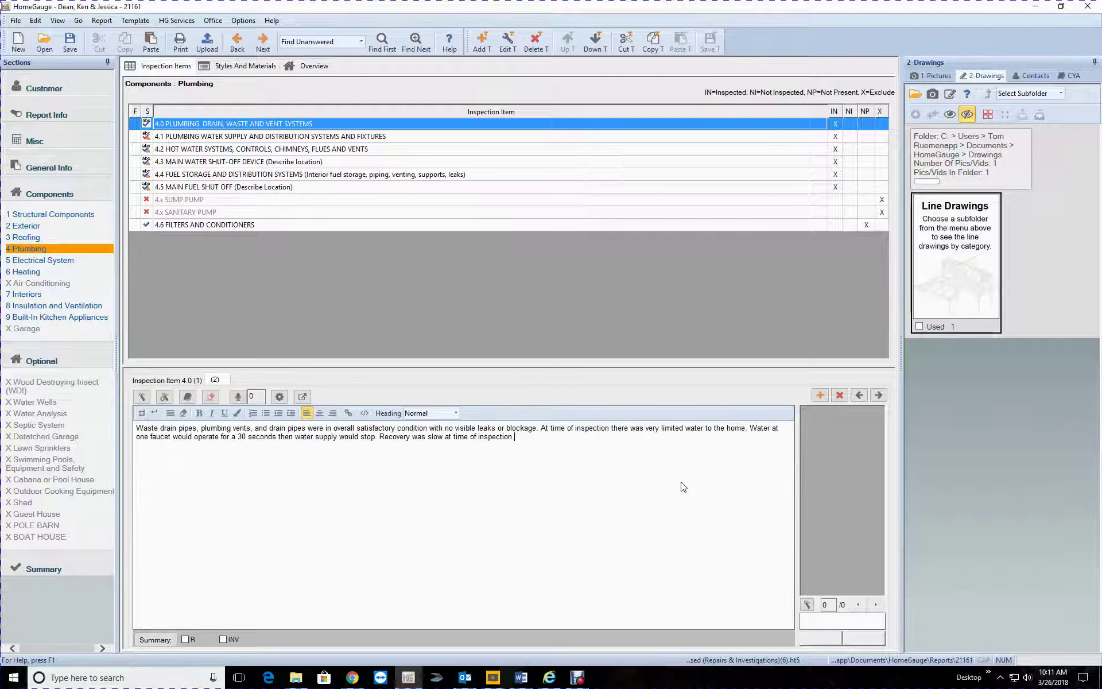
click(859, 395)
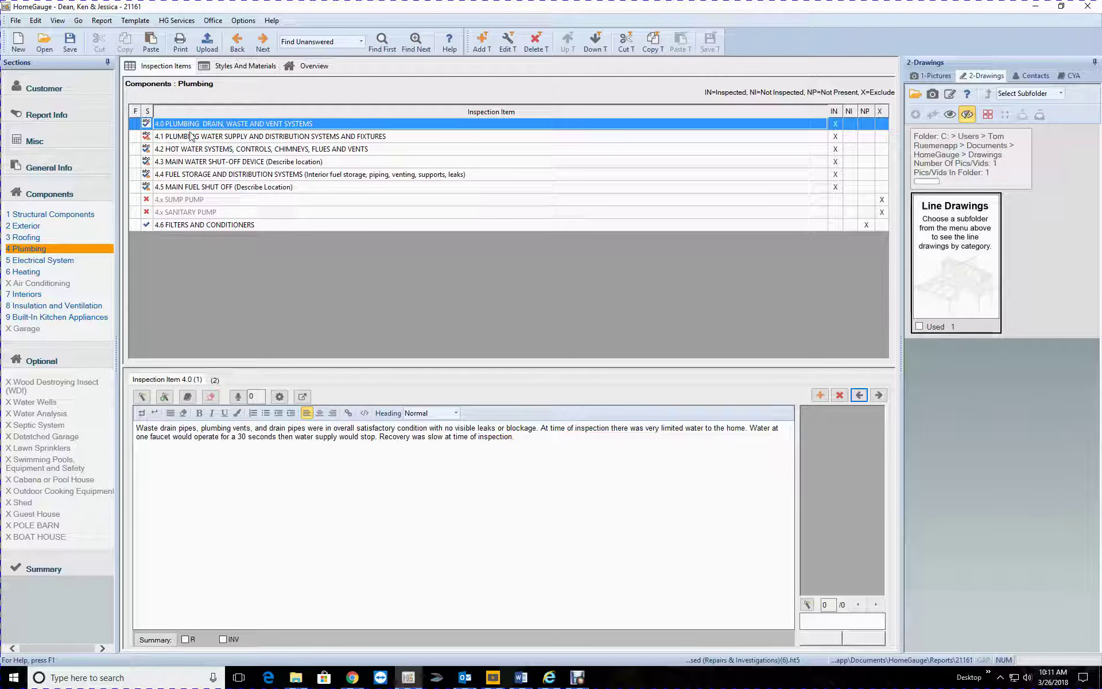
- Review plumbing items 4.2 and 4.3, and delete "propane provider or" from the comment of item 4.4
click(184, 150)
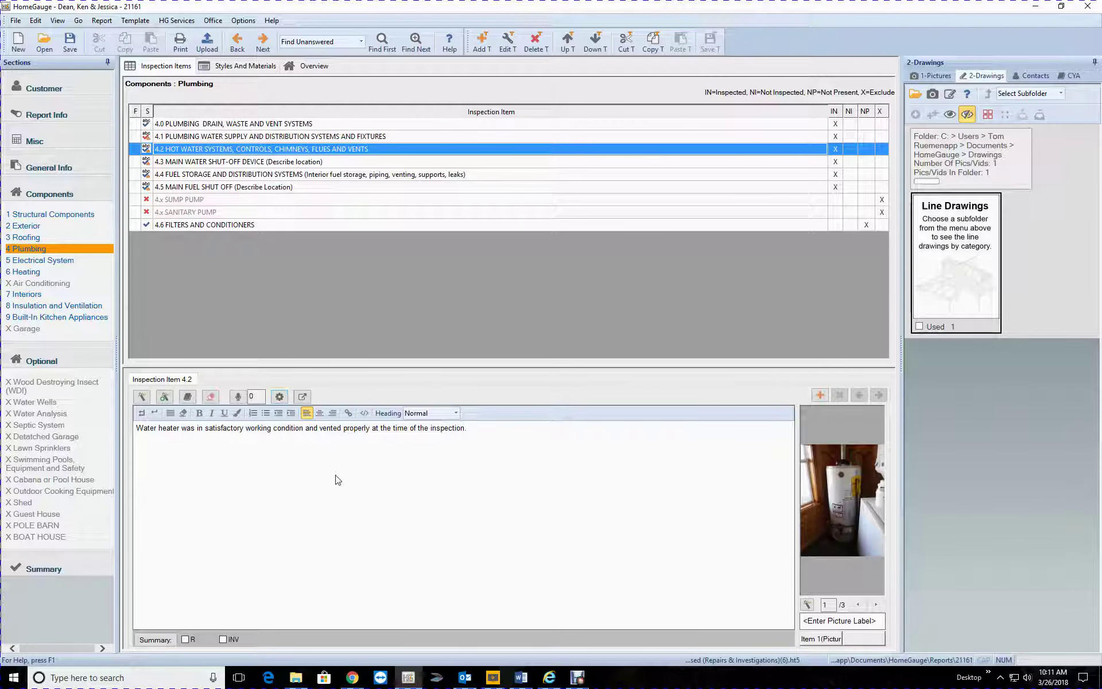
click(236, 163)
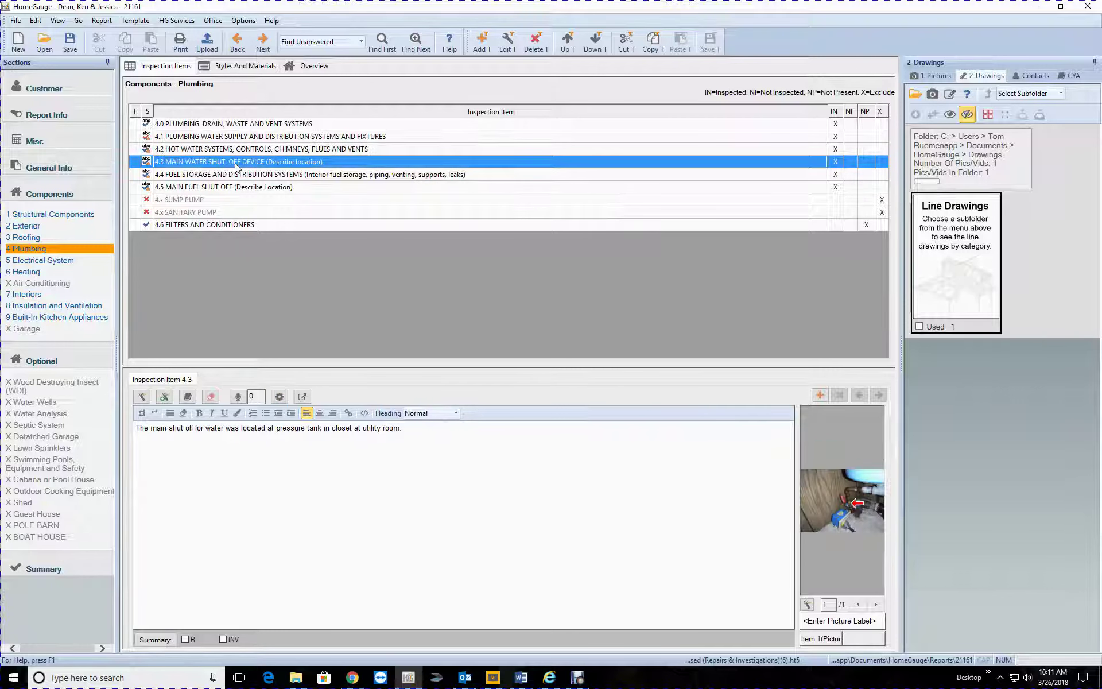
click(237, 174)
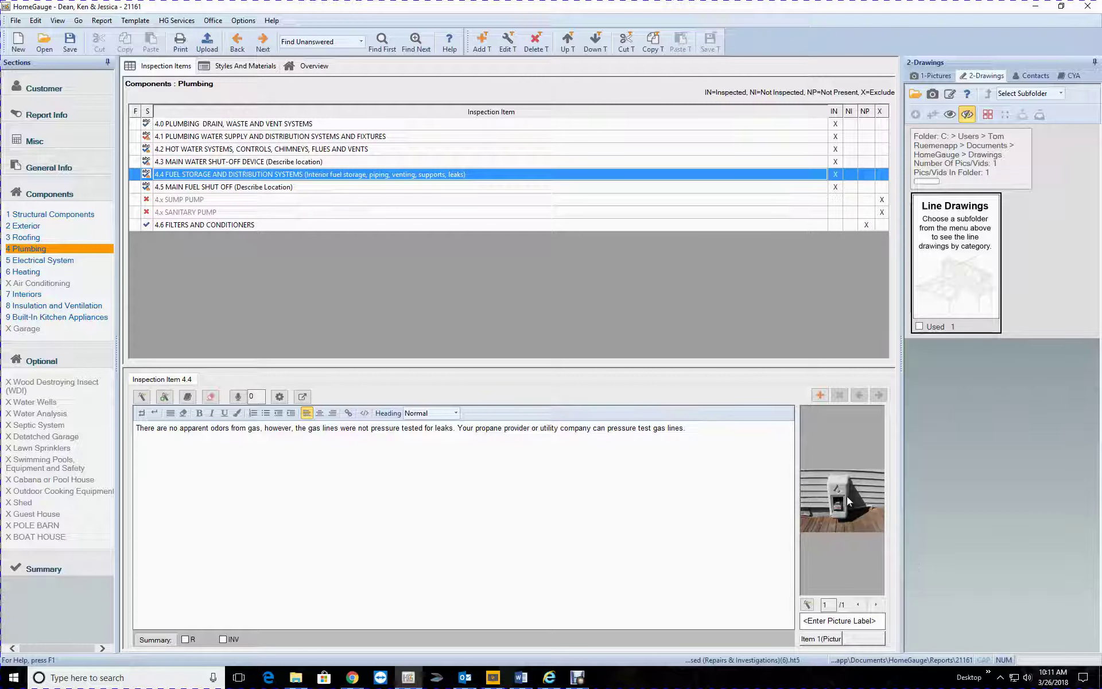
click(475, 444)
drag(475, 444, 544, 443)
key(Delete)
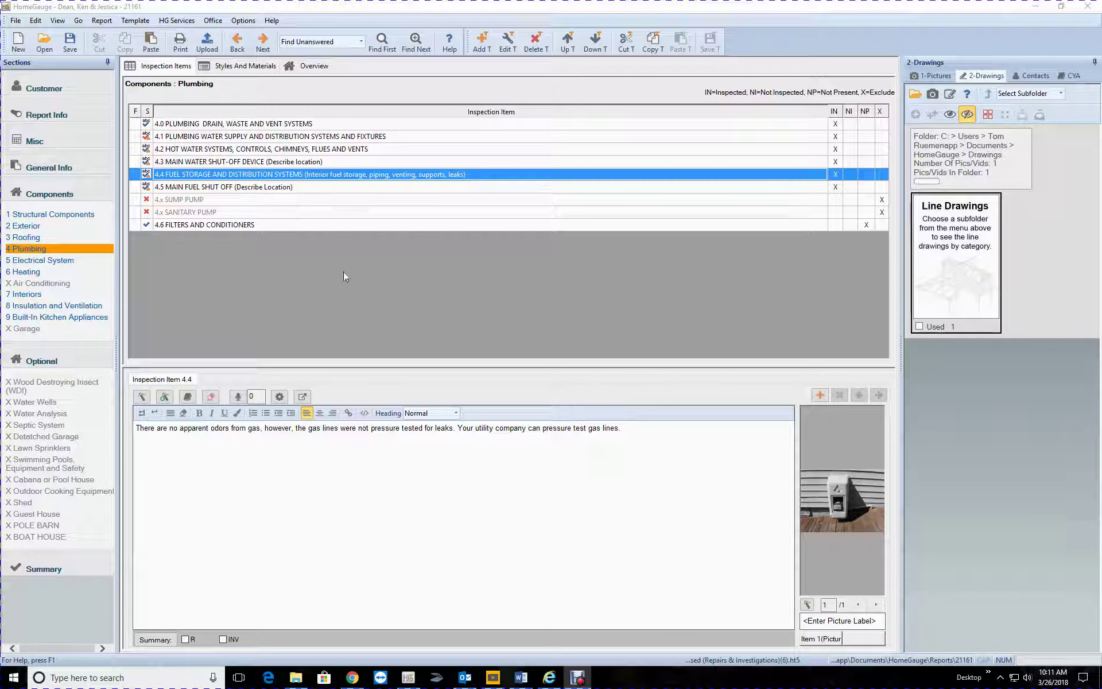
- Check the comment of plumbing item 4.5 and mark item 4.6 FILTERS AND CONDITIONERS as excluded (X)
click(267, 189)
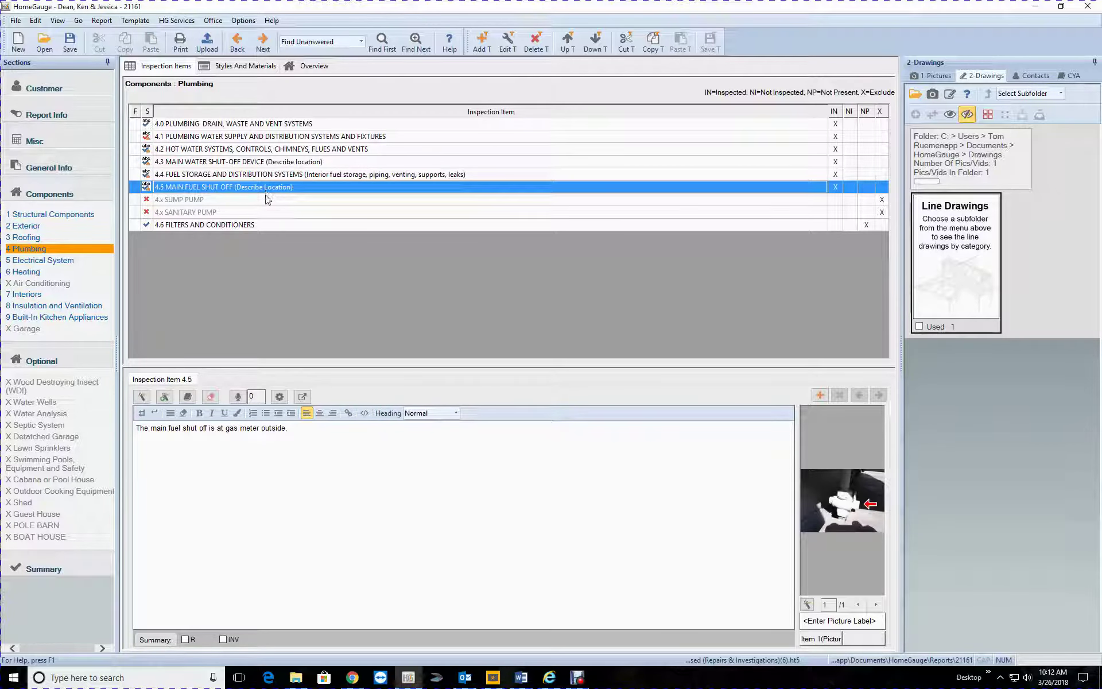
click(259, 224)
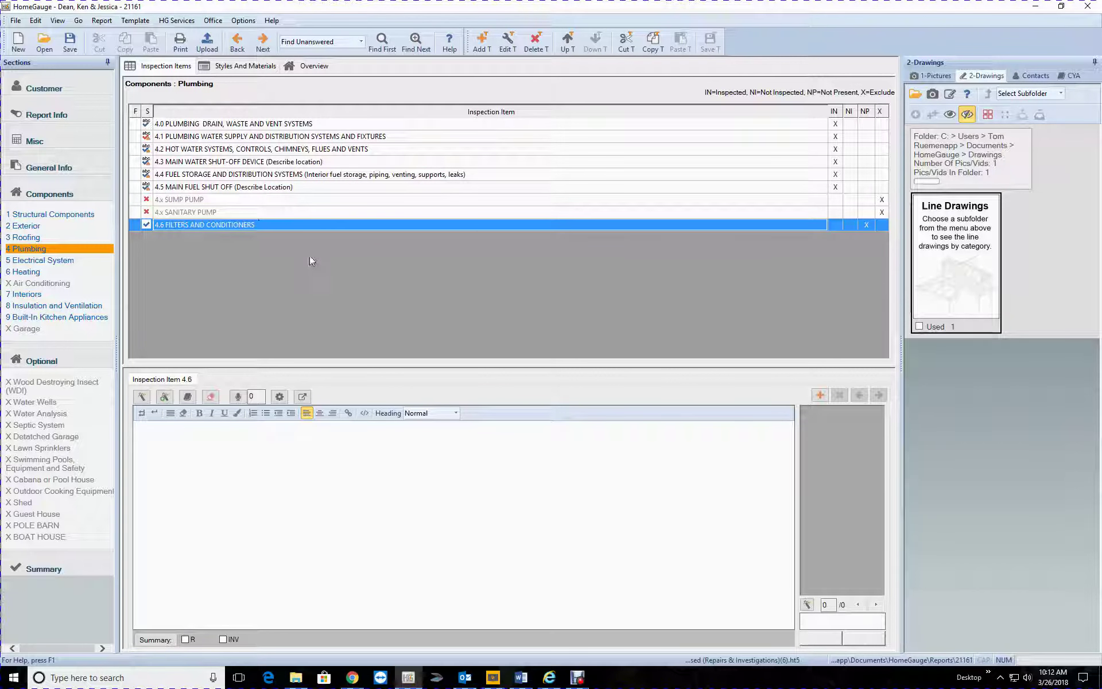
click(881, 225)
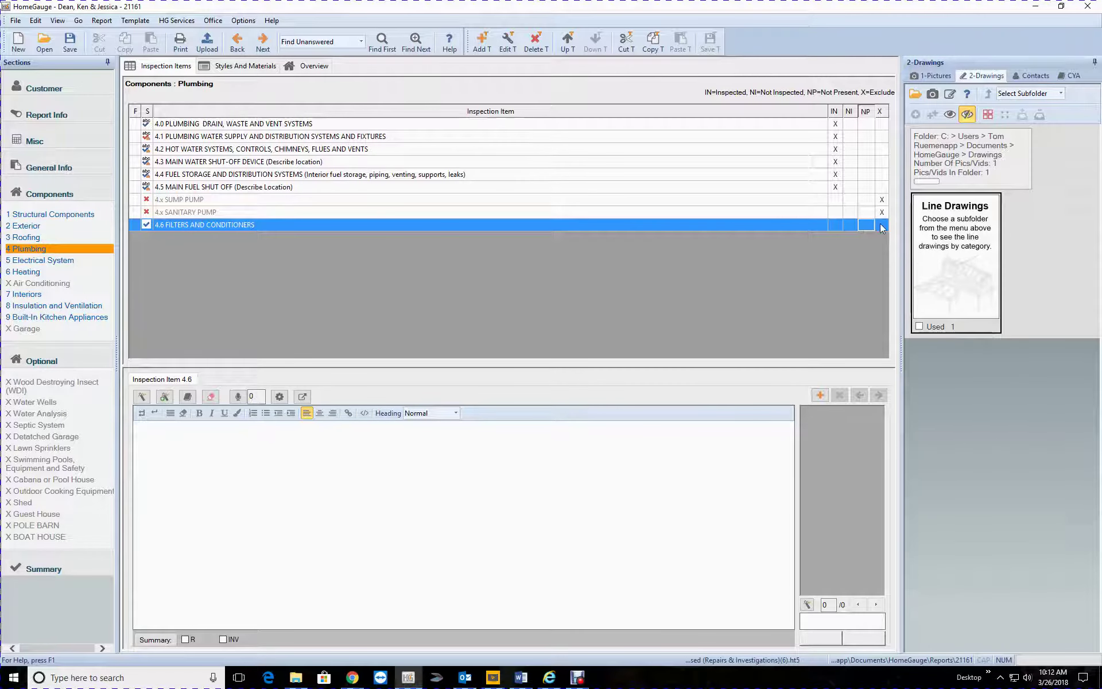
- Review the comments of electrical system items 5.0 through 5.5, including the saved comments available for item 5.5
click(26, 260)
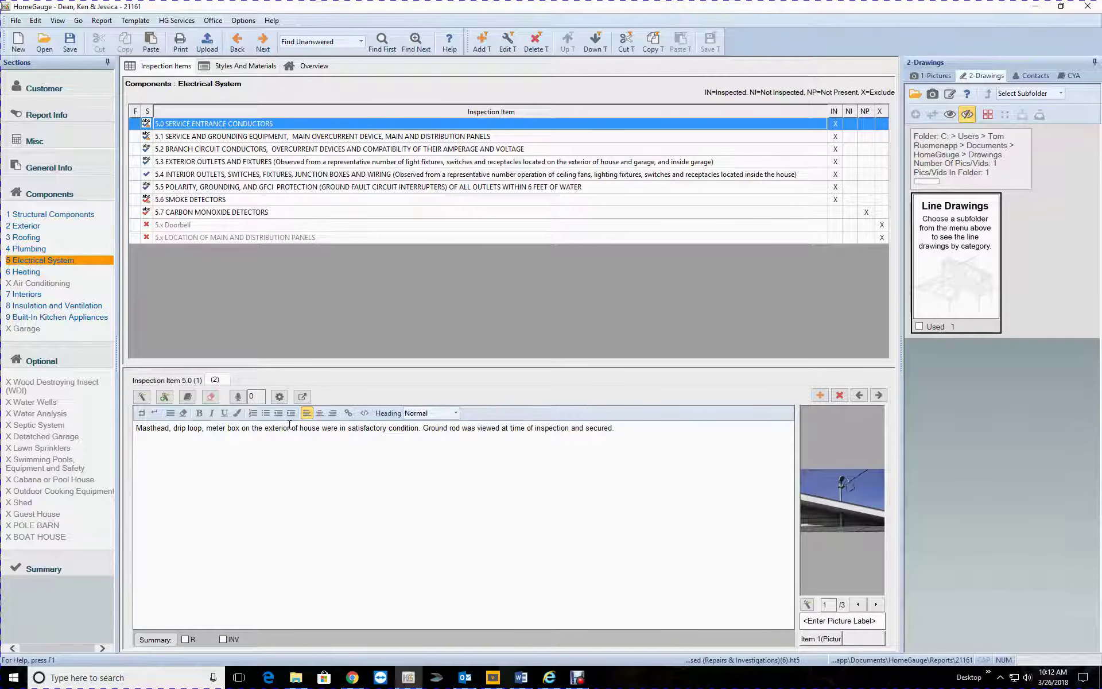
click(221, 380)
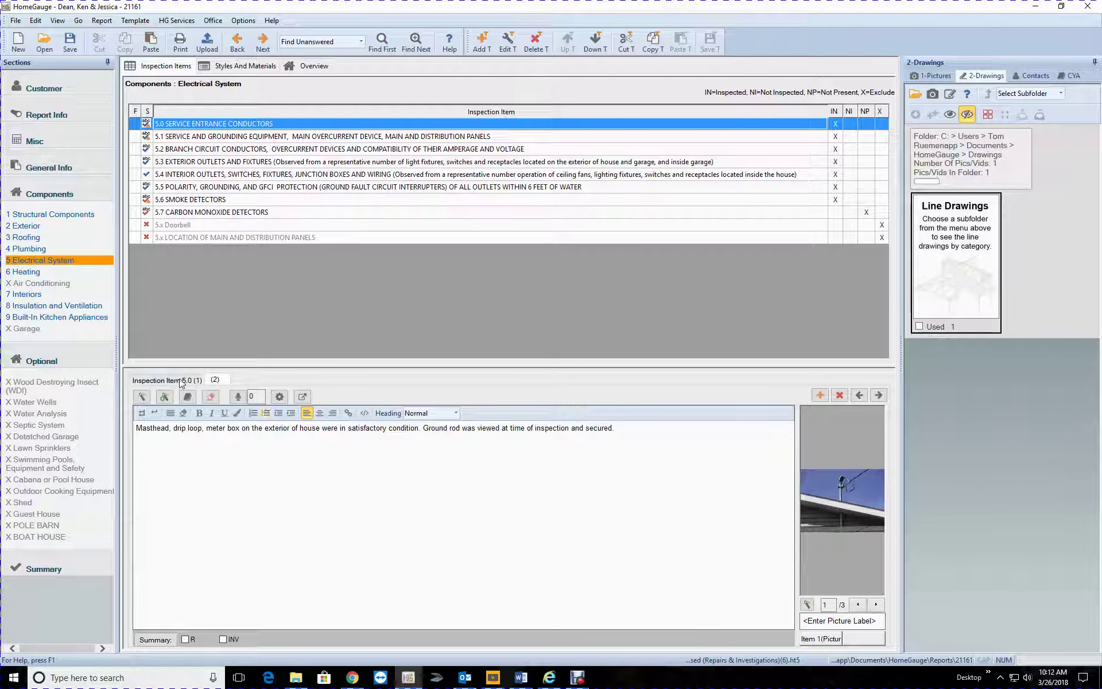
click(201, 137)
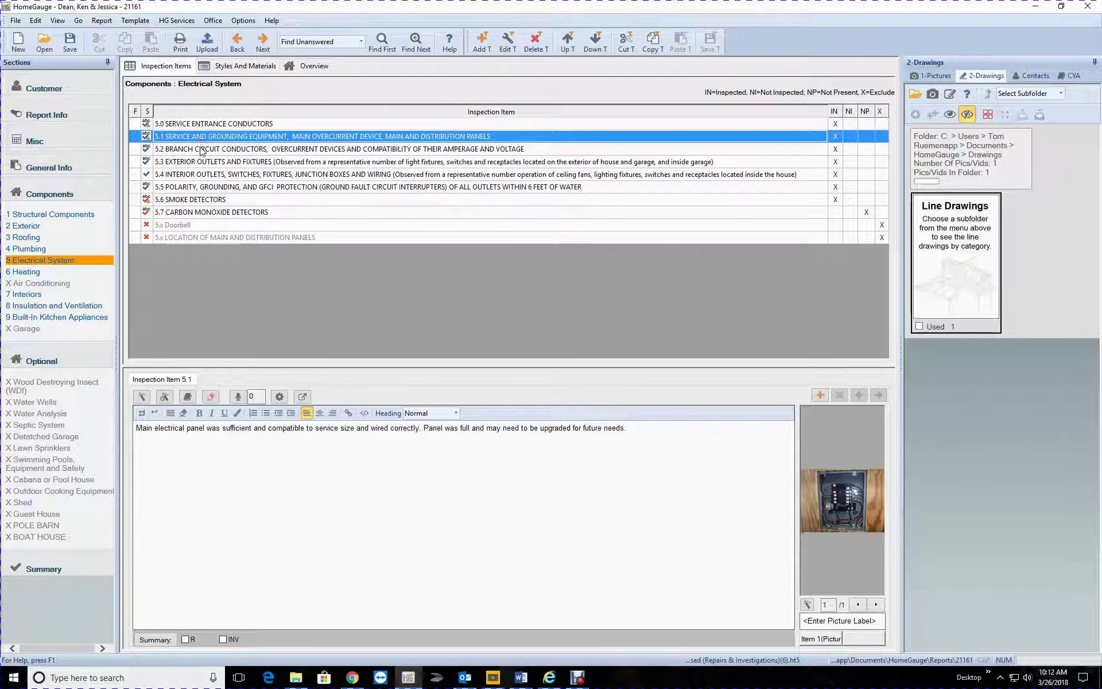
click(207, 150)
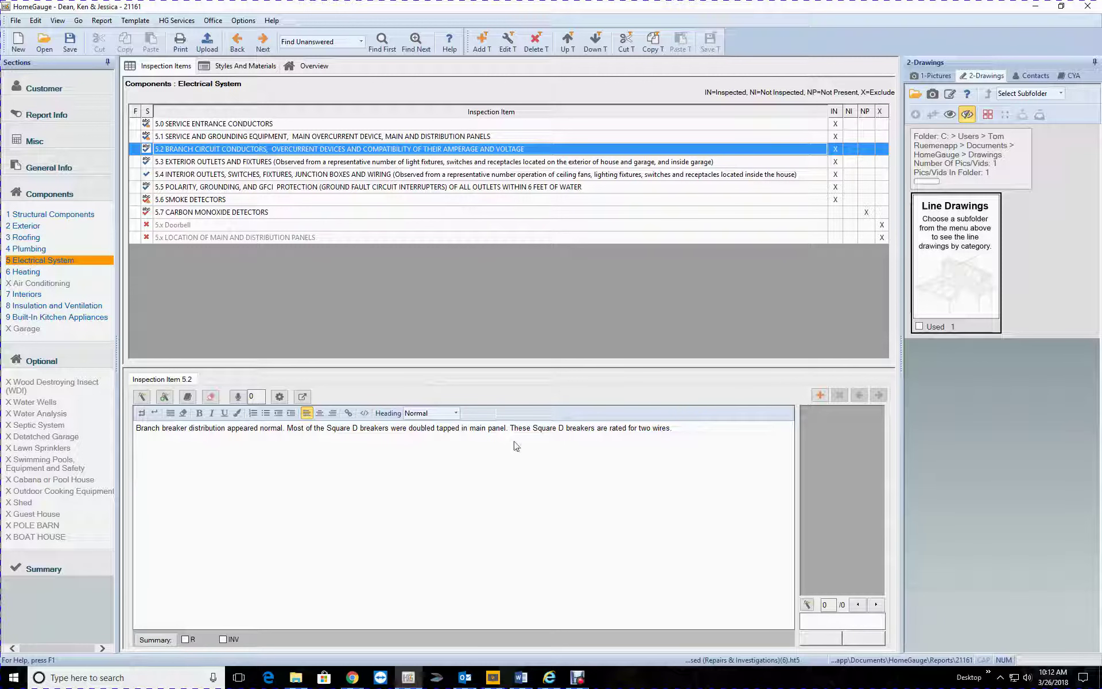
click(186, 163)
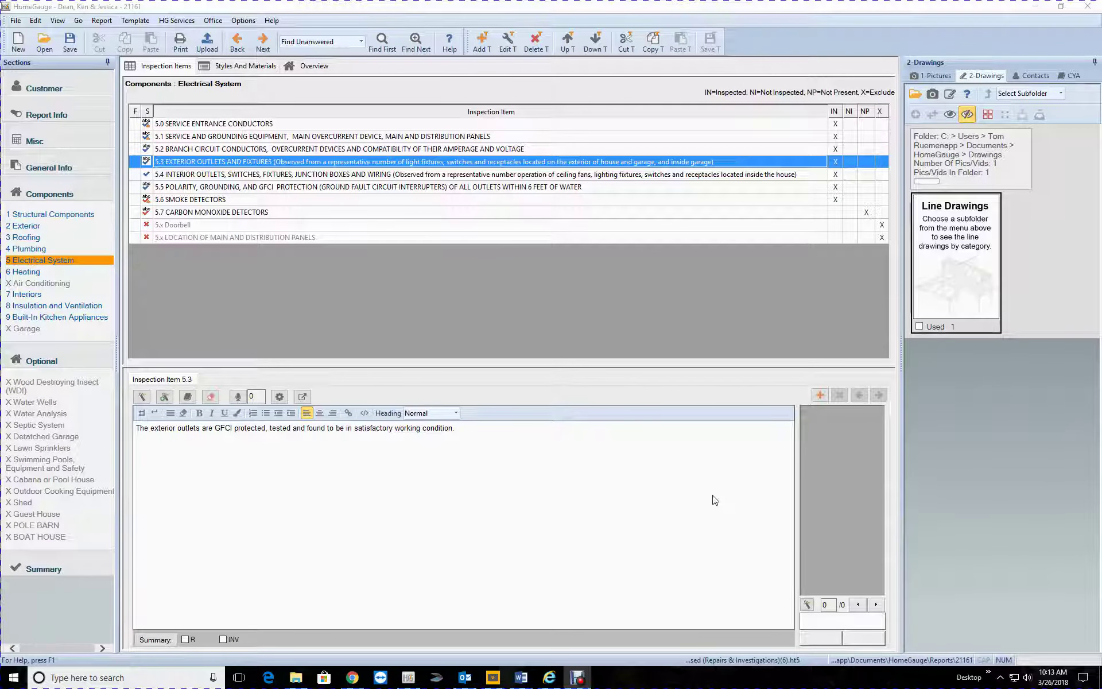
click(258, 175)
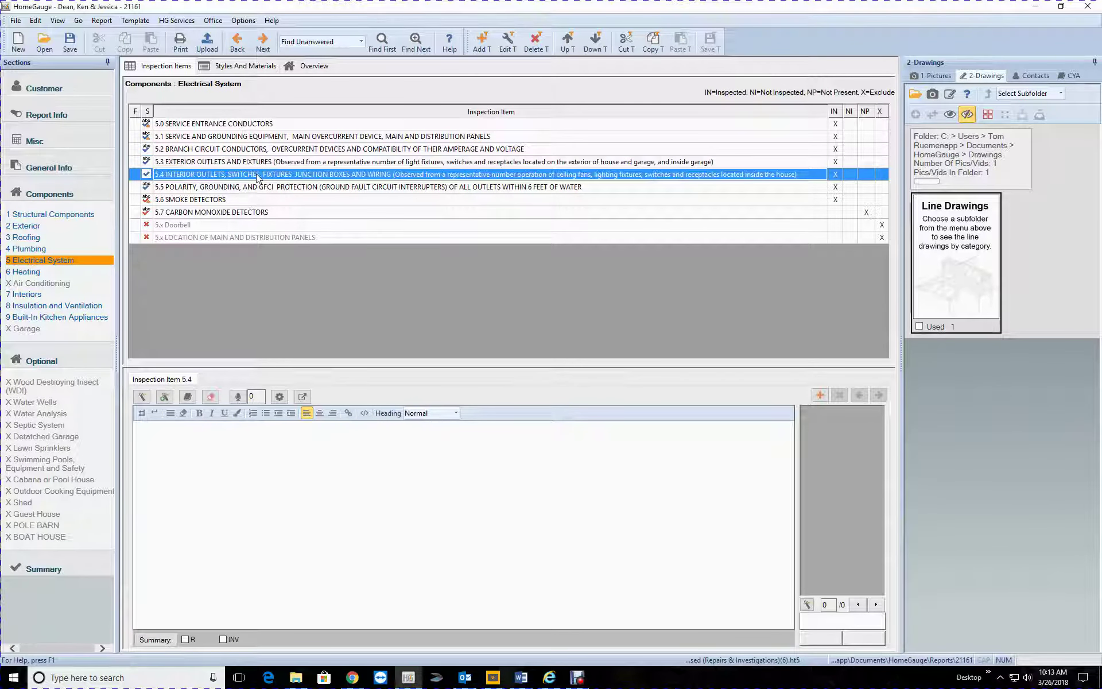
double_click(256, 190)
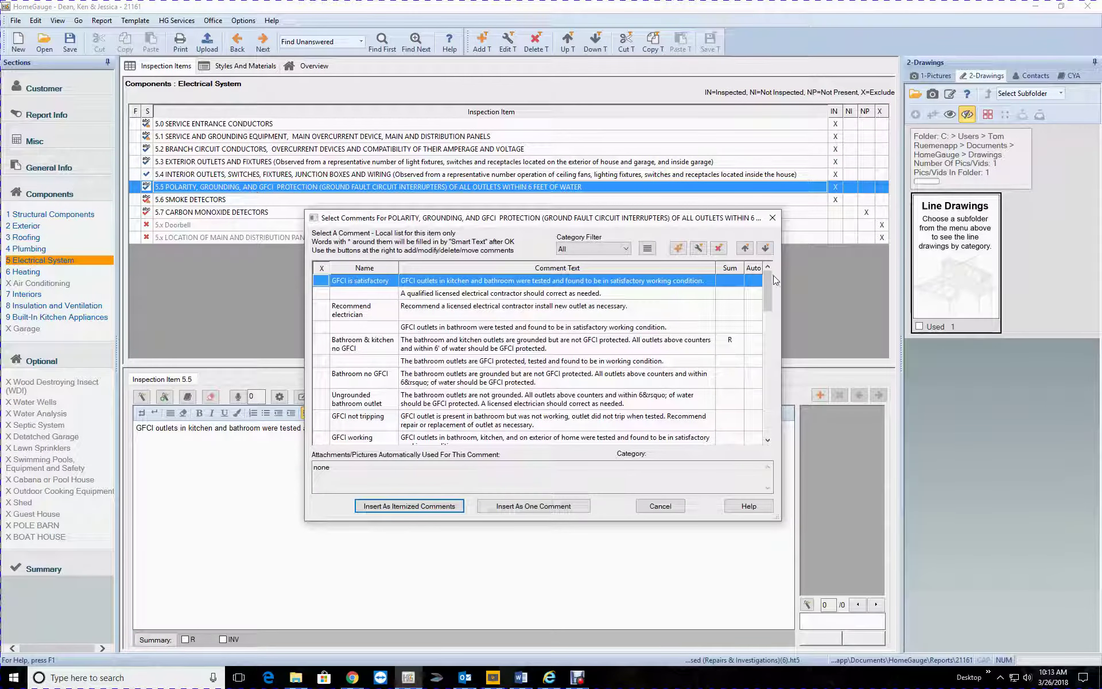
click(770, 218)
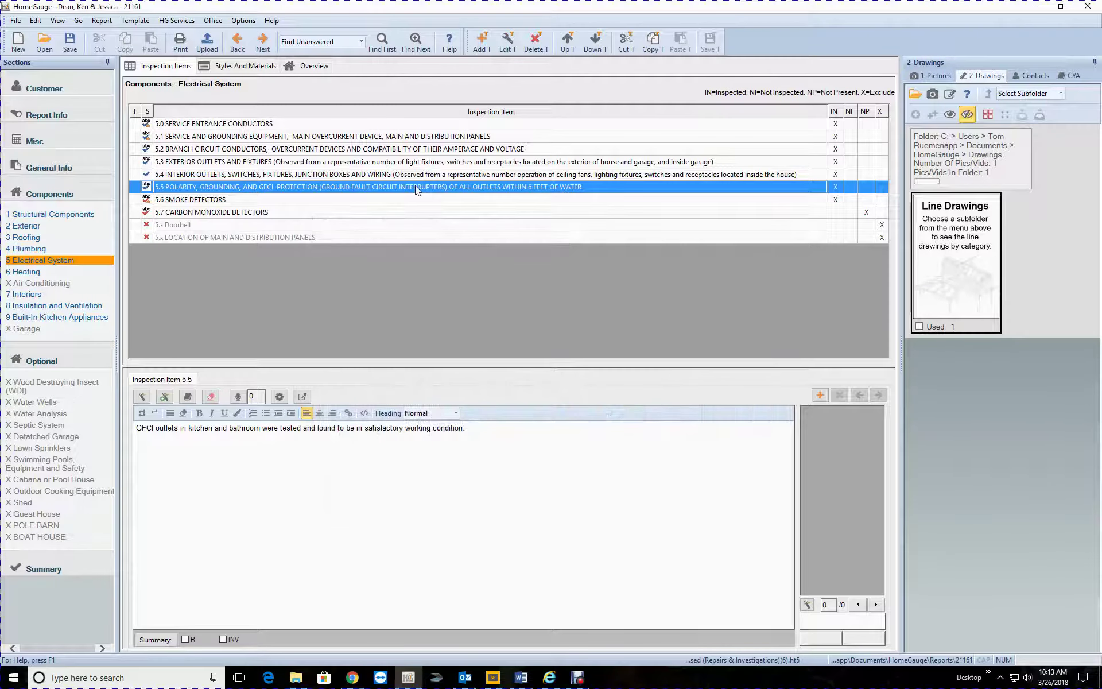
- Replace "every sixth month." with "when moving into home." in the first comment of item 5.6 SMOKE DETECTORS
click(240, 201)
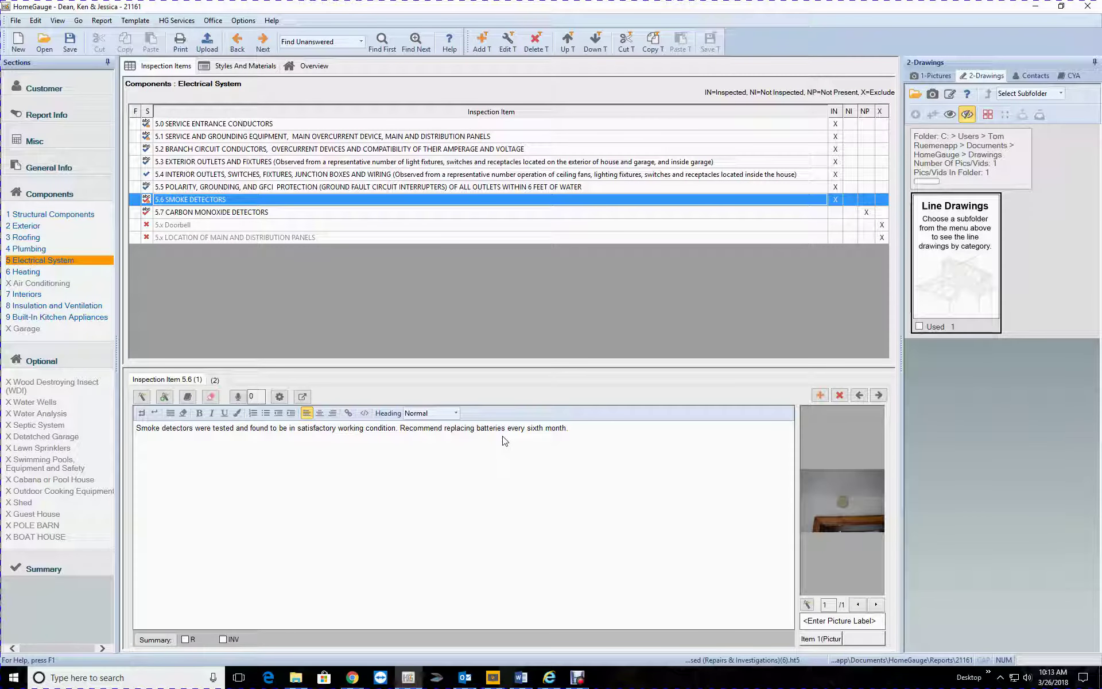
drag(504, 440, 665, 436)
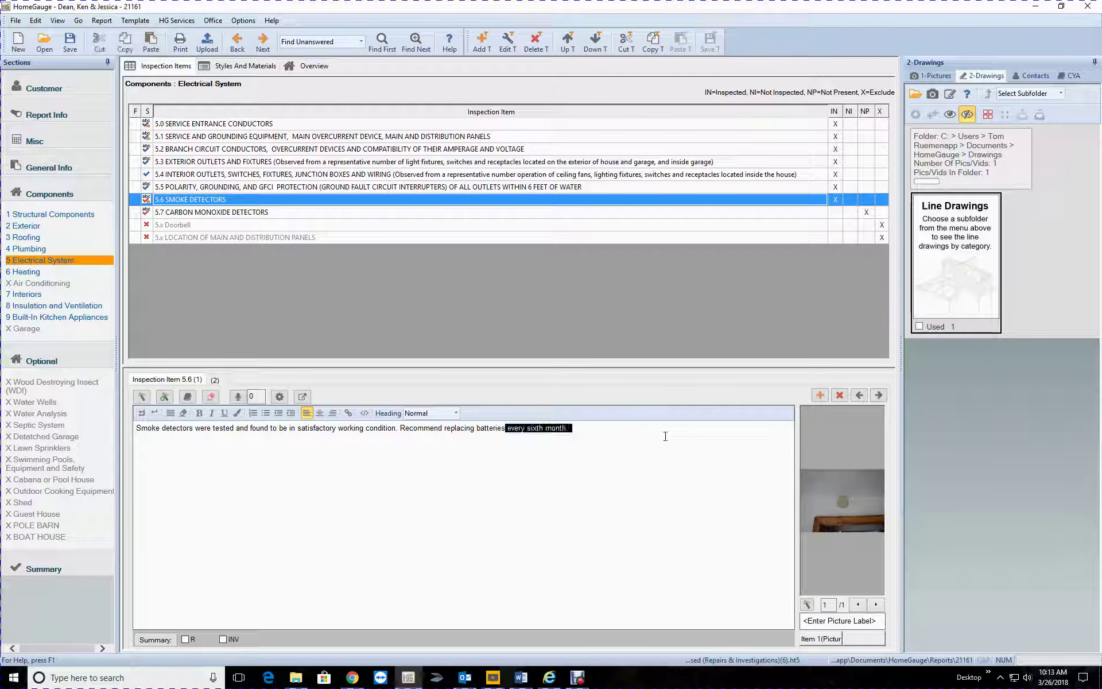
key(Delete)
text(when)
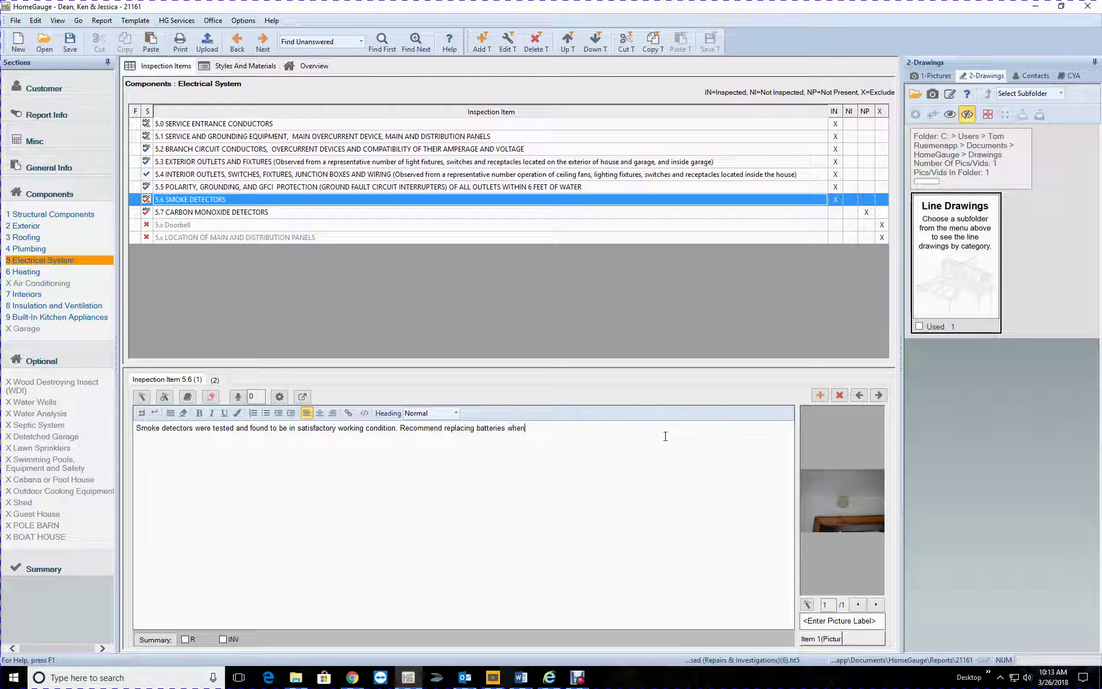
text( moving into home.)
- Replace everything after the first sentence of item 5.6's second comment with "Recommend installing smoke detector."
click(210, 381)
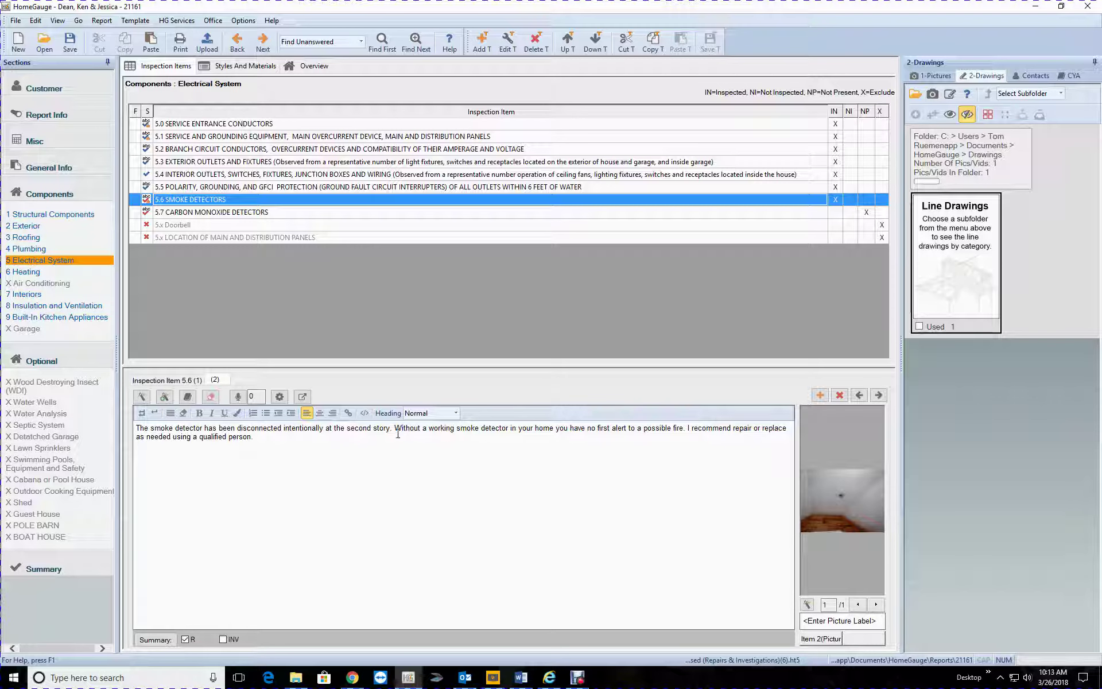
drag(255, 436, 553, 436)
drag(668, 435, 687, 461)
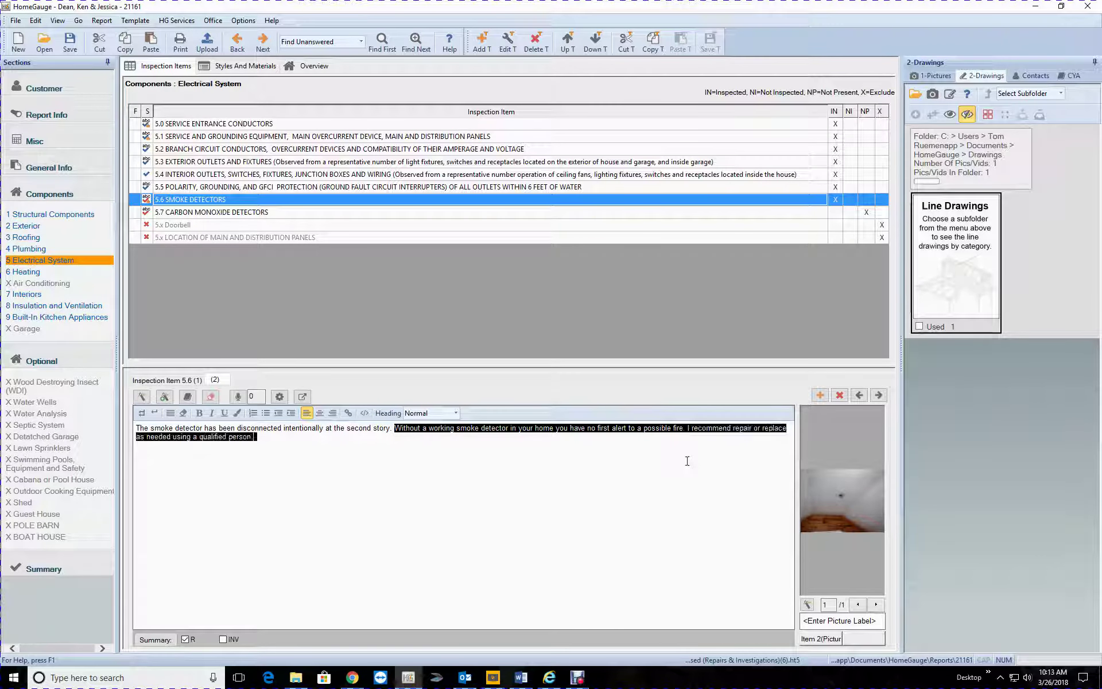
key(Delete)
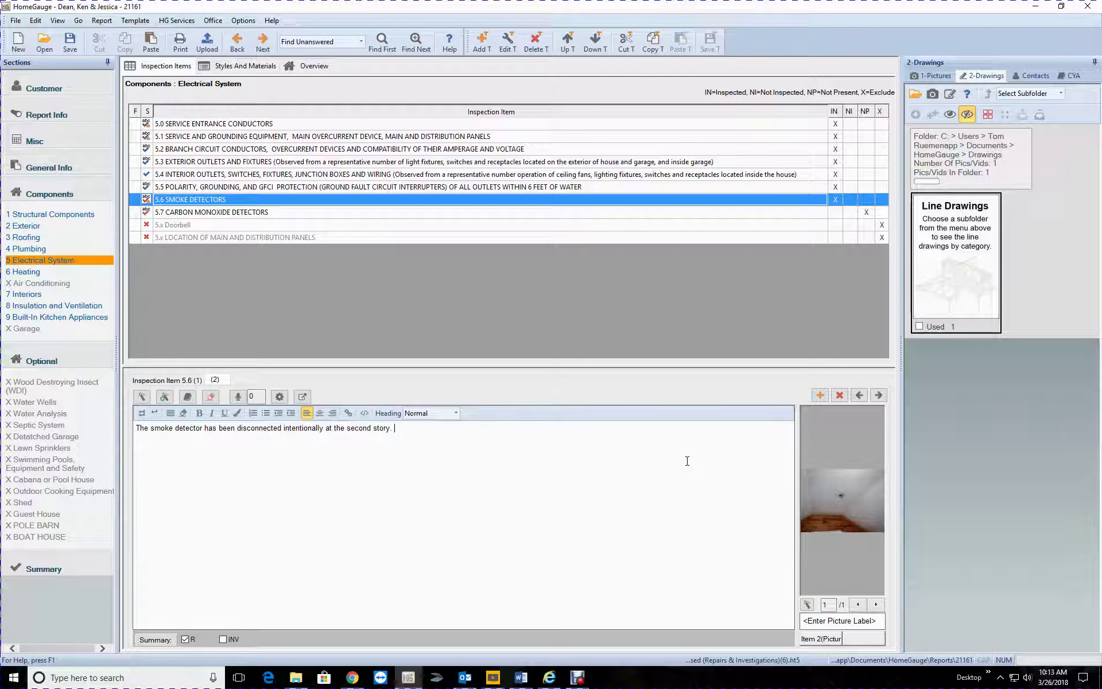
key(BackSpace)
key(BackSpace)
text(end installing smoke detector.)
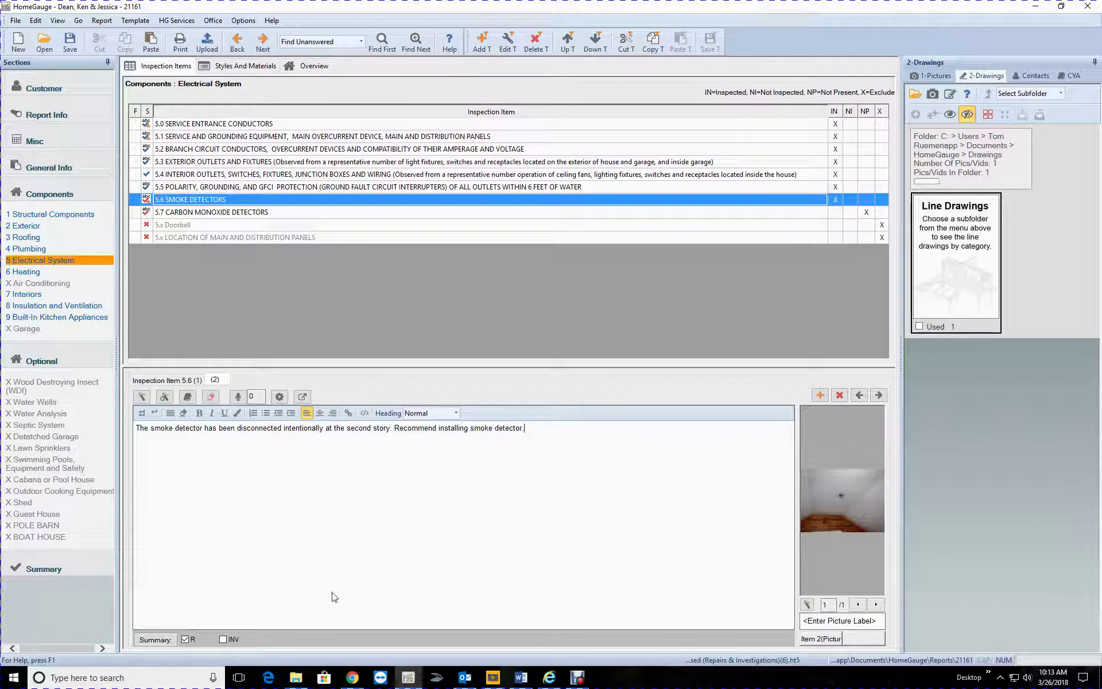
click(284, 427)
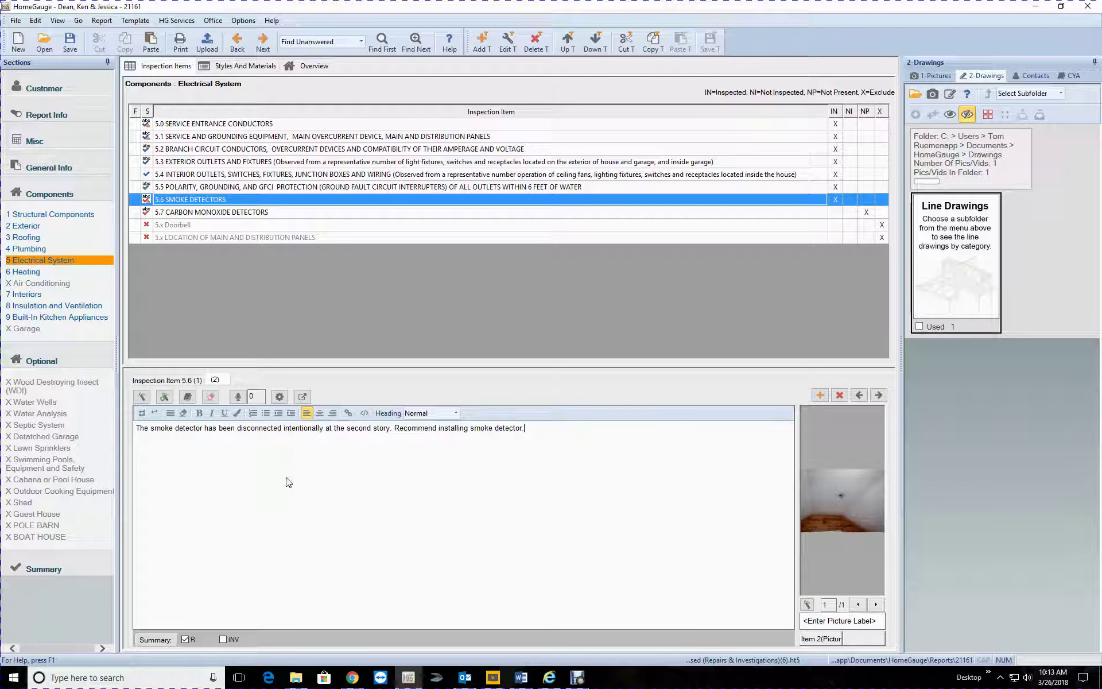
- In the saved comment "Smoke Detectors working" for item 5.6, replace "every sixth month" with "when moving into home"
click(166, 379)
double_click(260, 202)
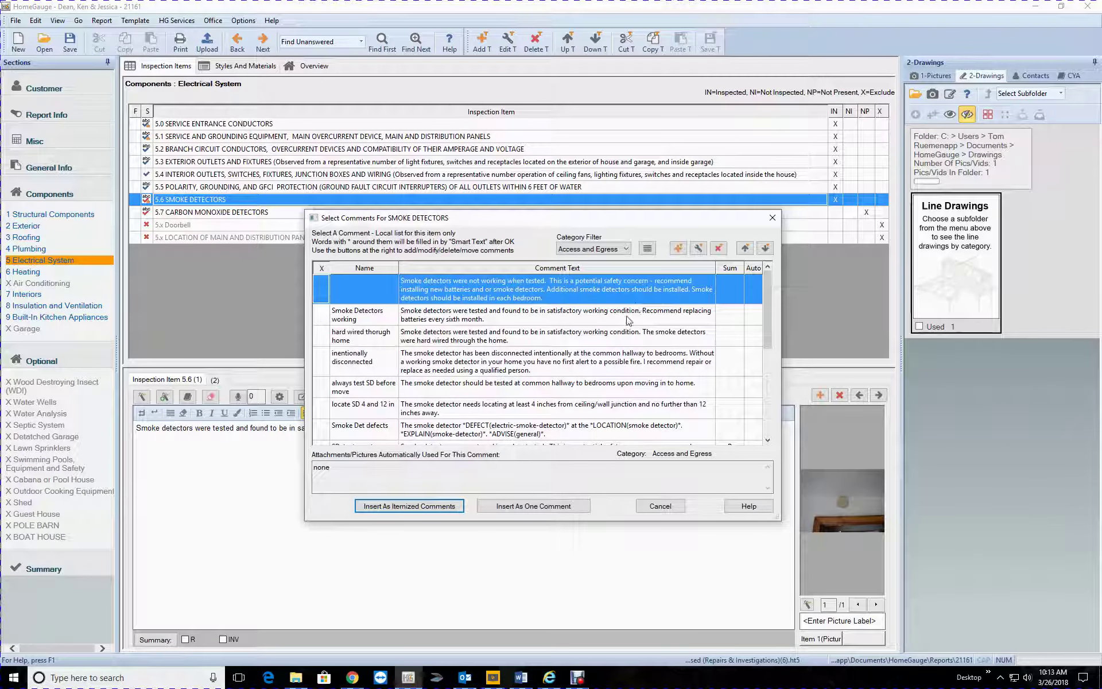
click(628, 320)
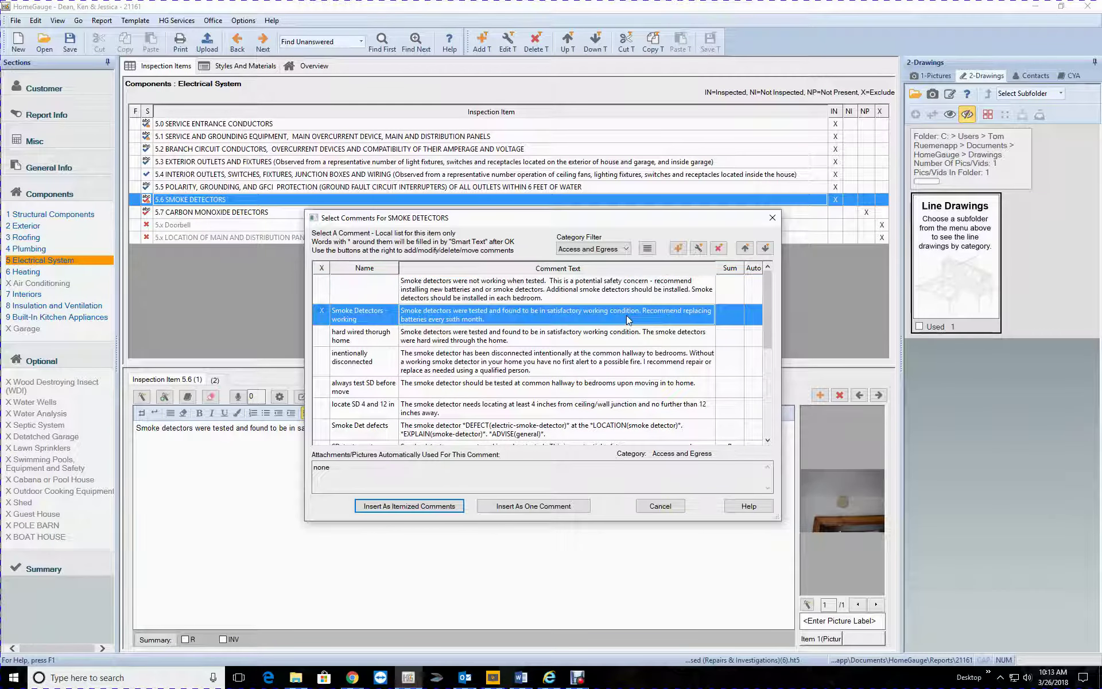
click(700, 249)
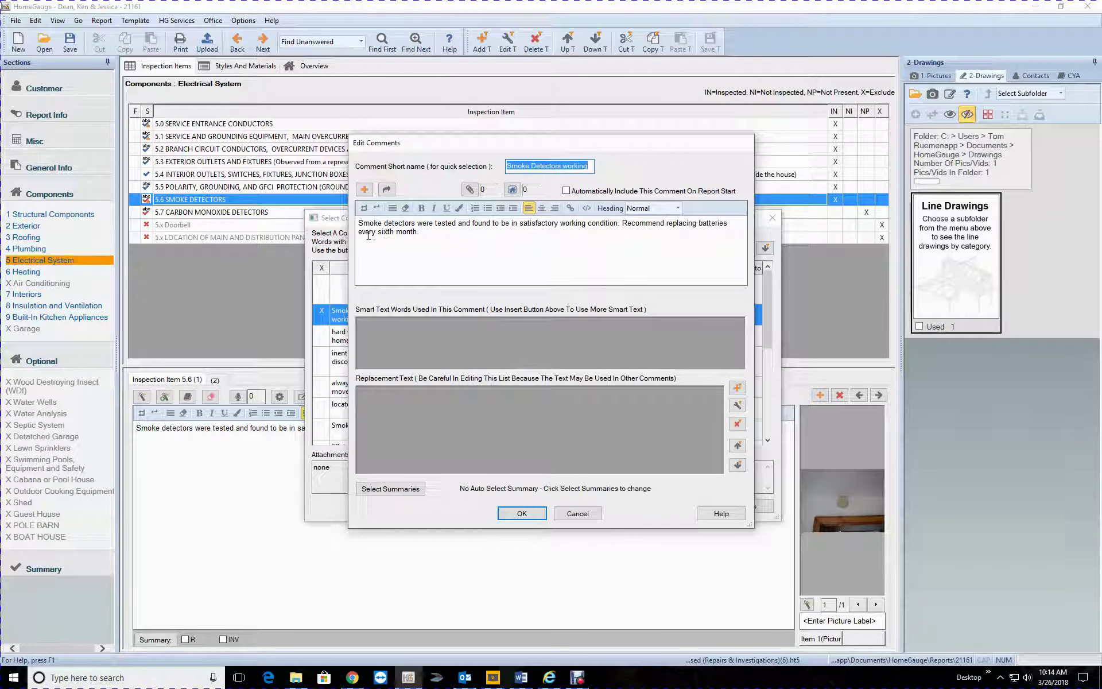
click(421, 244)
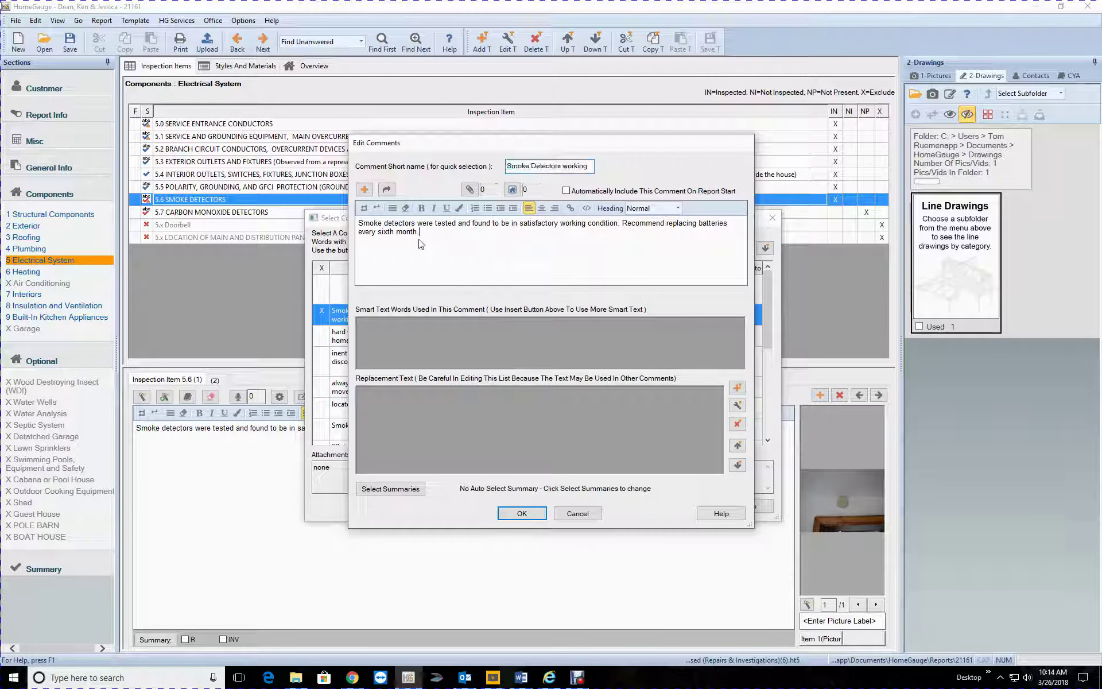
key(BackSpace)
key(BackSpace)
key(BackSpace)
key(BackSpace)
key(BackSpace)
key(BackSpace)
key(BackSpace)
key(BackSpace)
key(BackSpace)
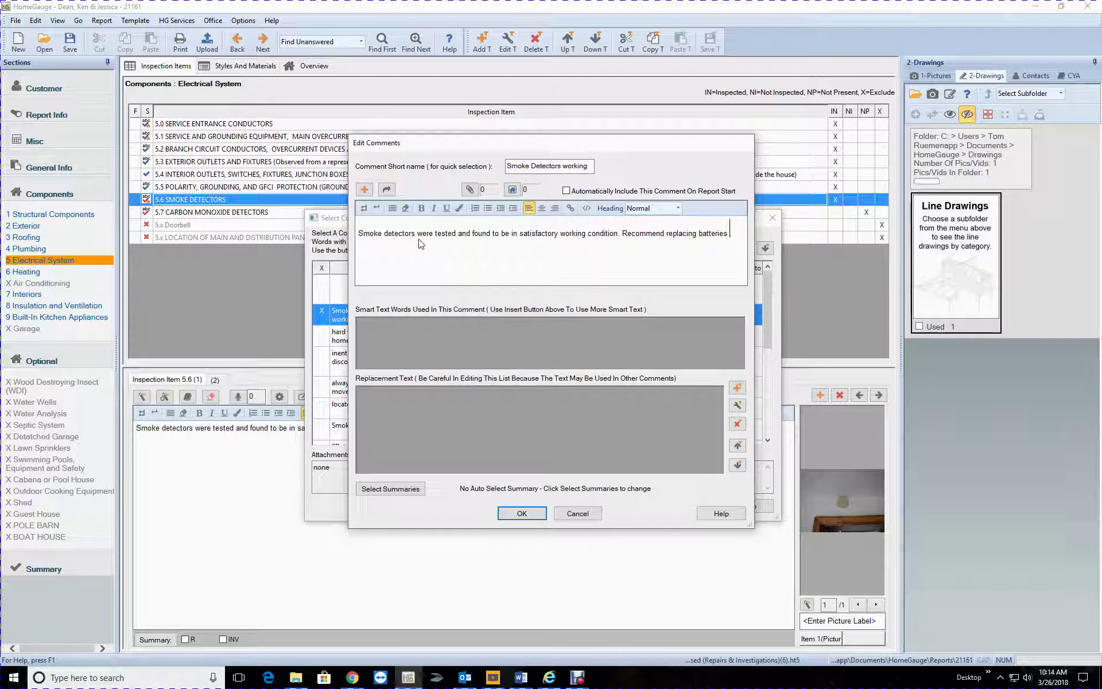
text(when m)
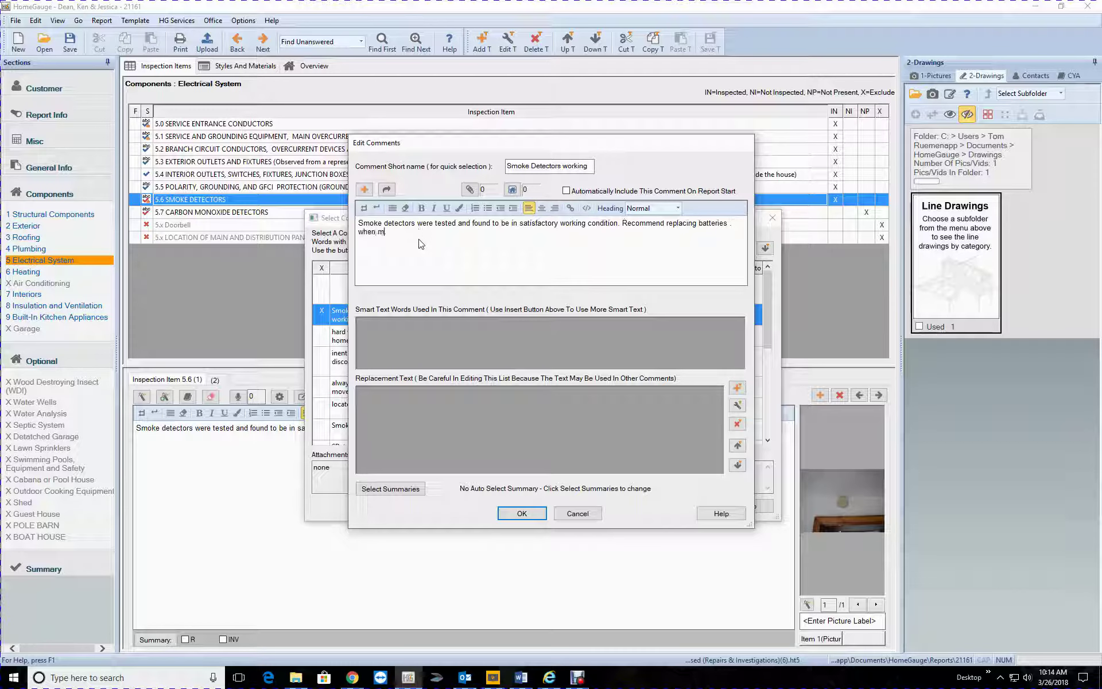
text(oving into home)
click(521, 513)
click(660, 505)
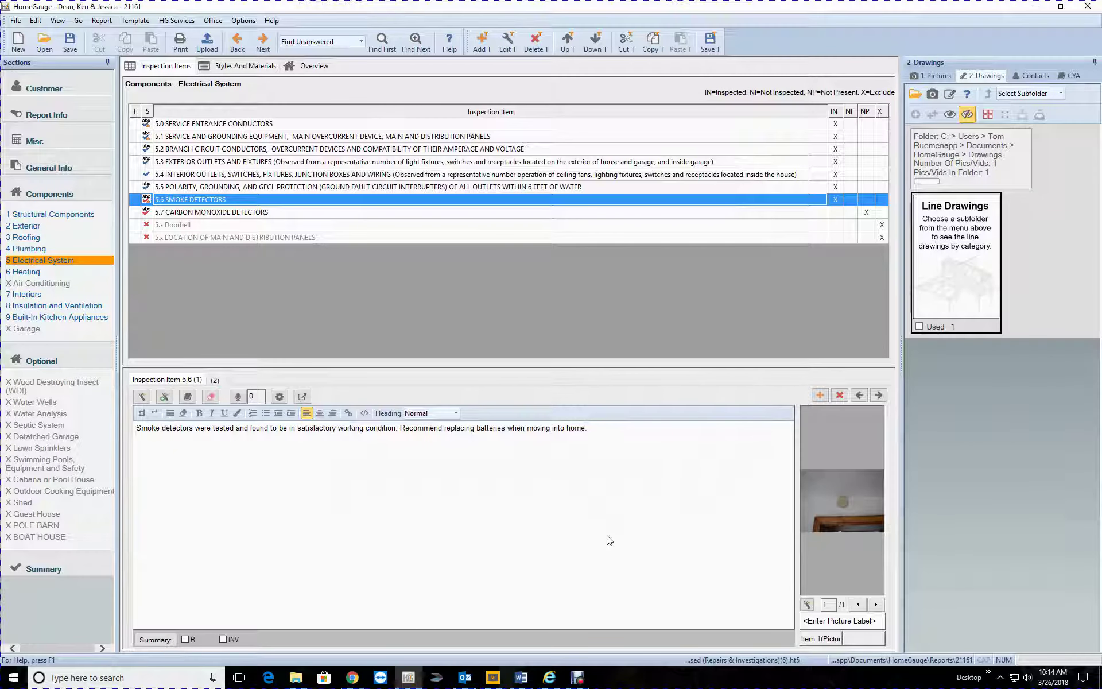
- Clear the repair (R) summary flag of item 5.7 CARBON MONOXIDE DETECTORS
click(393, 427)
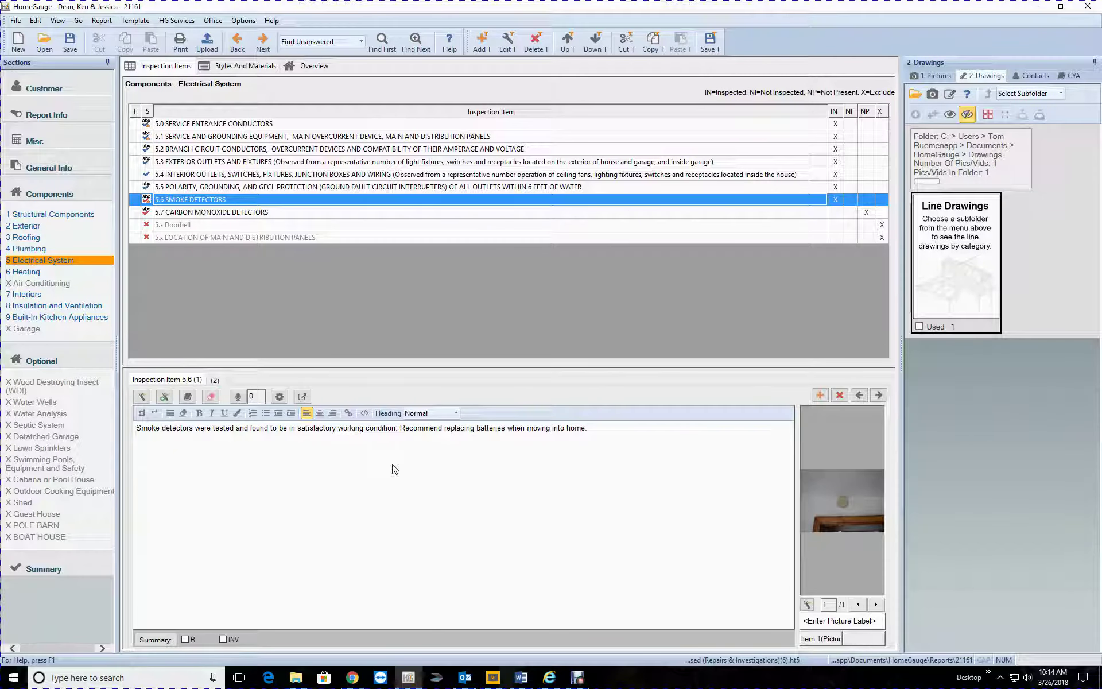
click(235, 215)
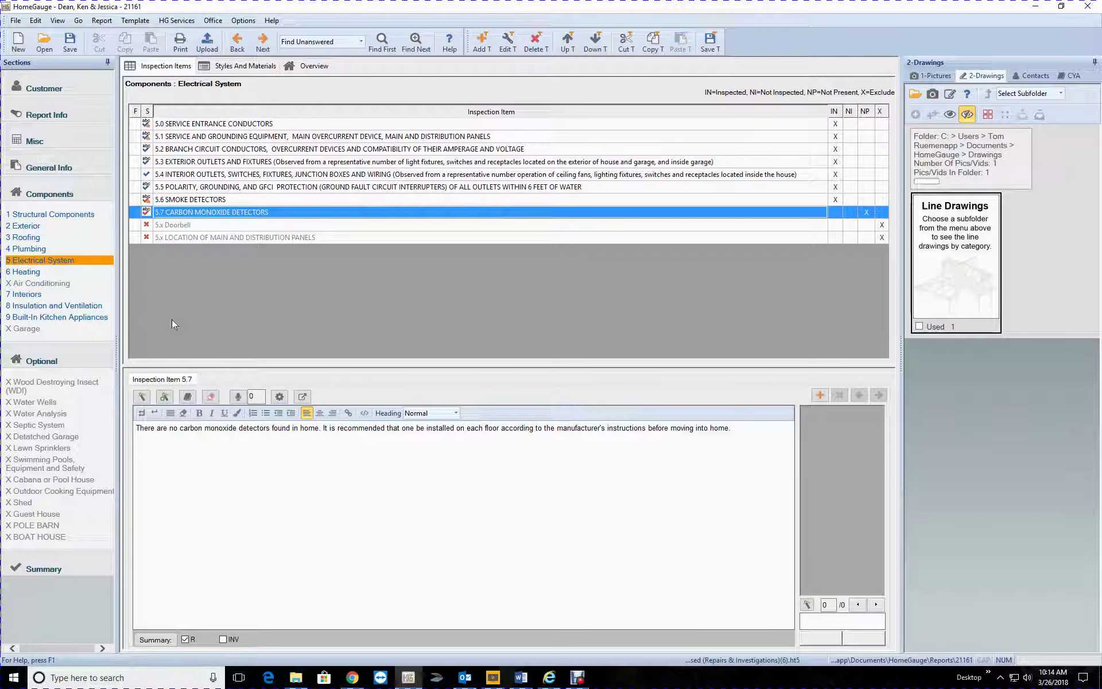
click(189, 638)
- Review the comments and pictures of heating item 6.0 HEATING EQUIPMENT and recheck the comment of electrical item 5.7
click(34, 273)
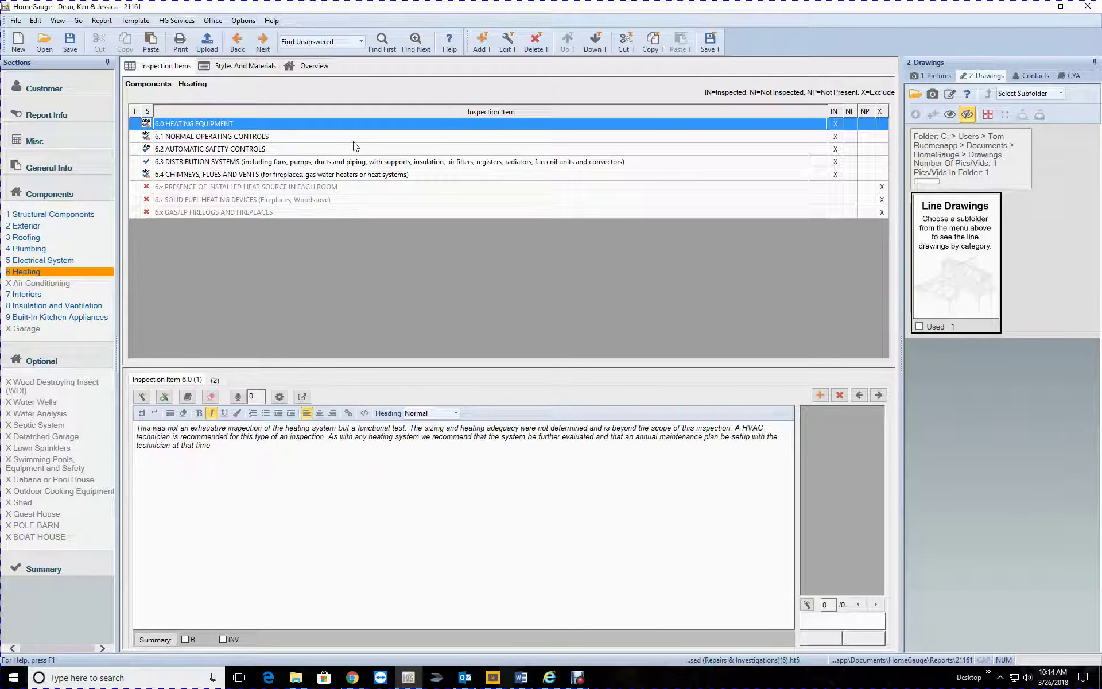
click(353, 142)
click(259, 124)
click(221, 381)
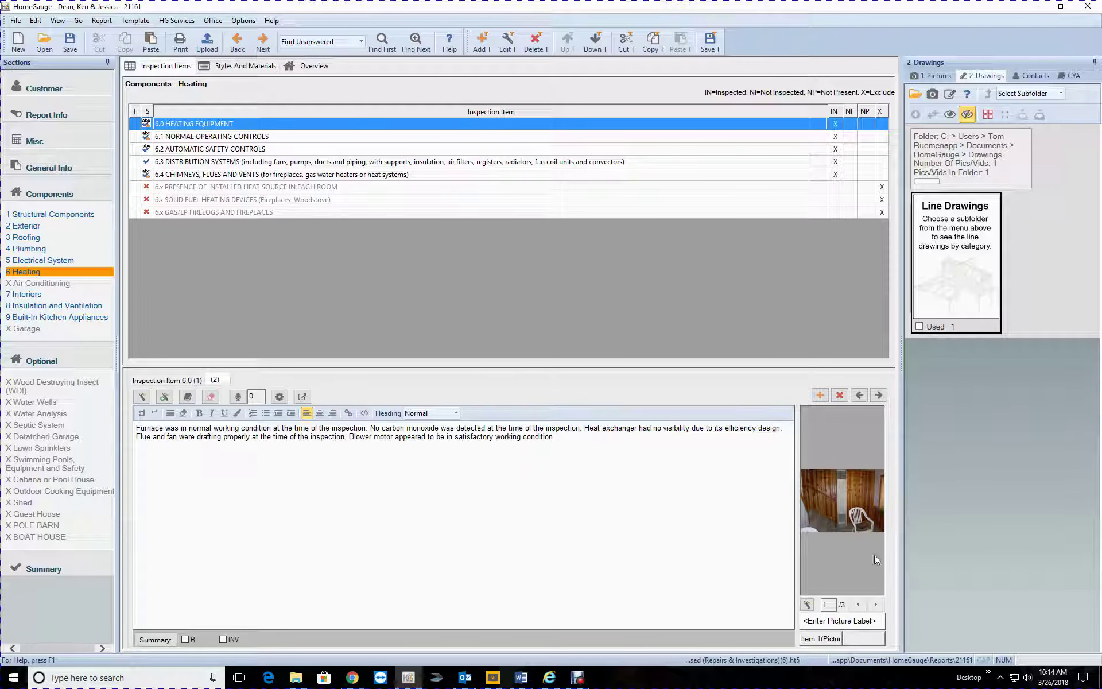
click(876, 605)
click(876, 604)
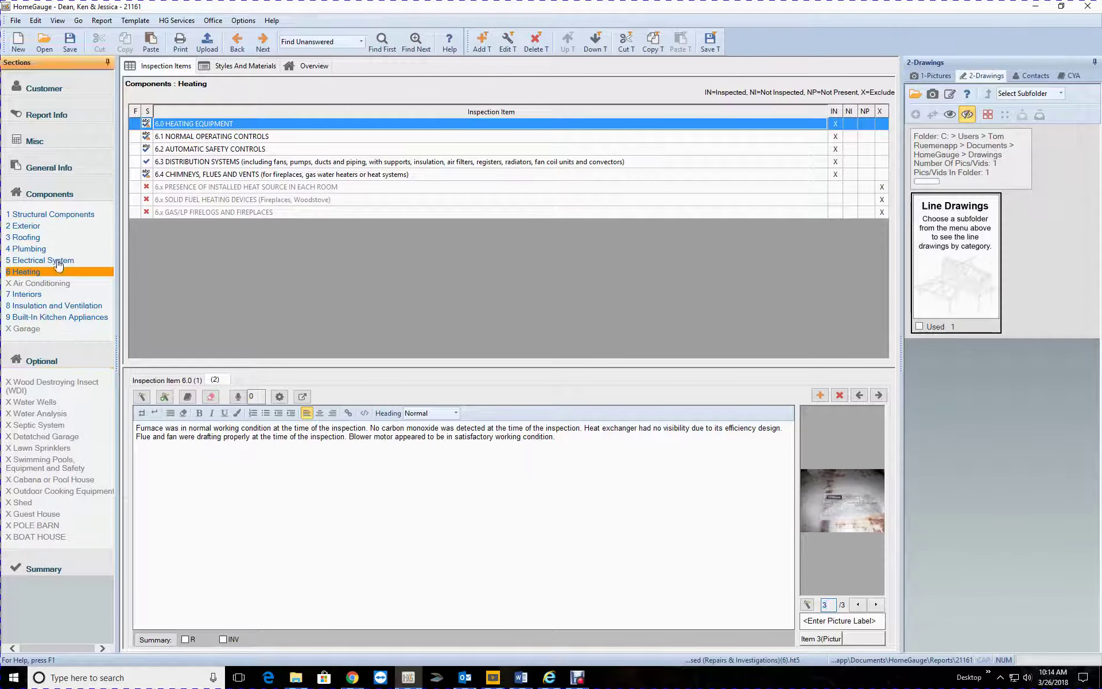
click(238, 212)
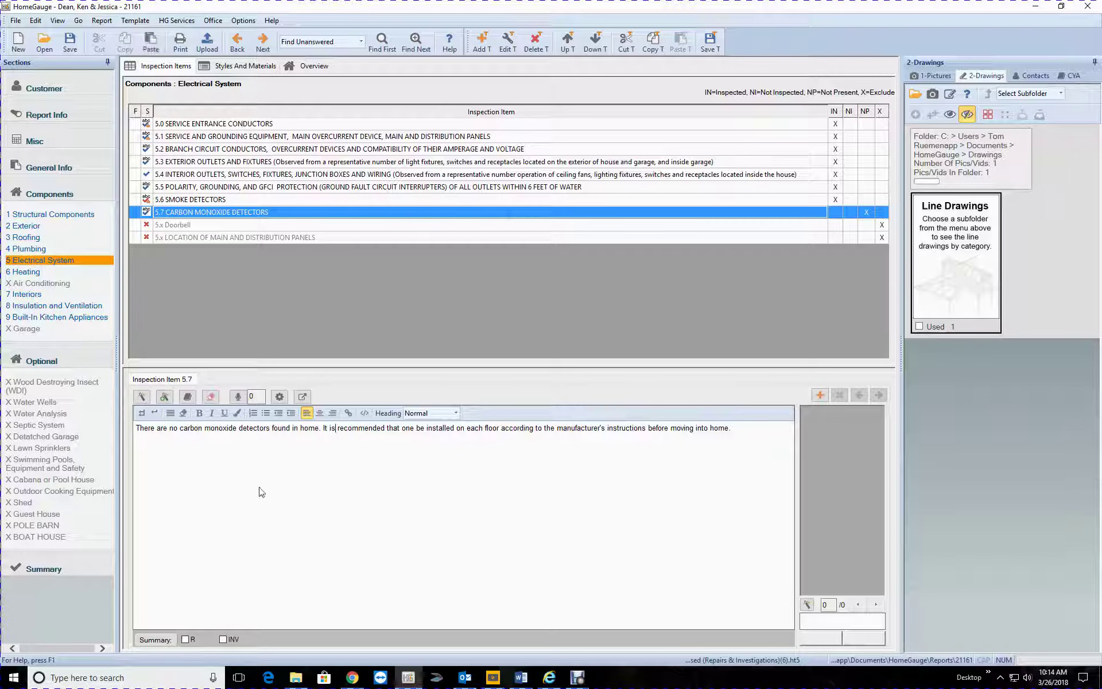
click(510, 461)
- In the second comment of item 6.0 HEATING EQUIPMENT, check the pictures and change the opening word "Furnace" to "Wall furnace"
click(34, 272)
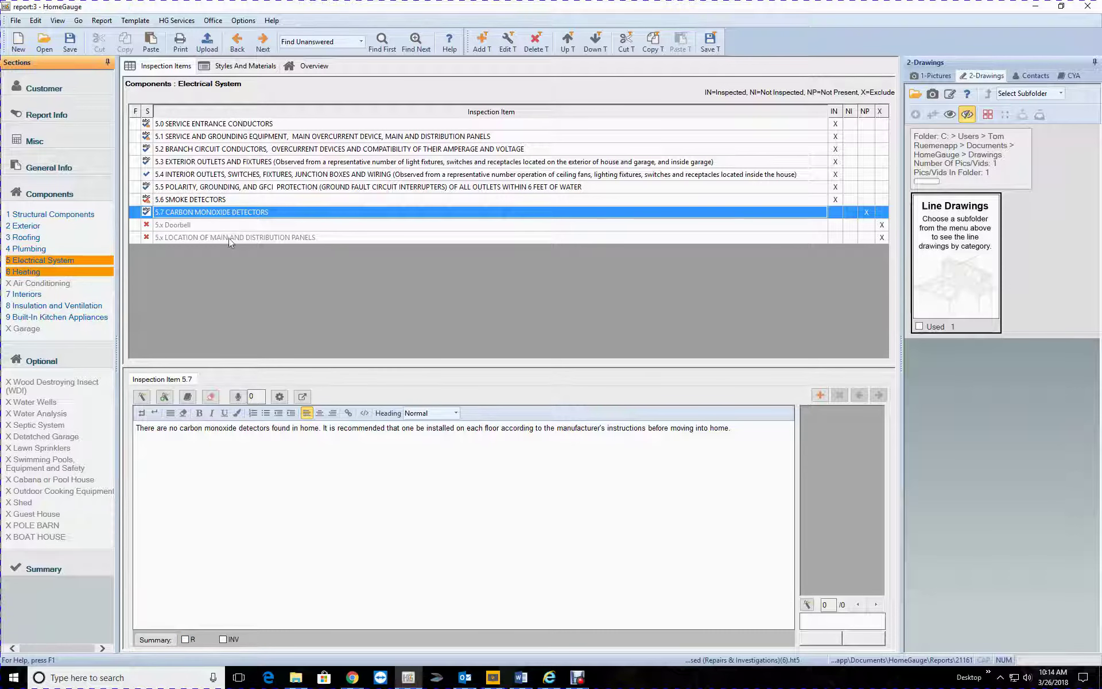
click(215, 380)
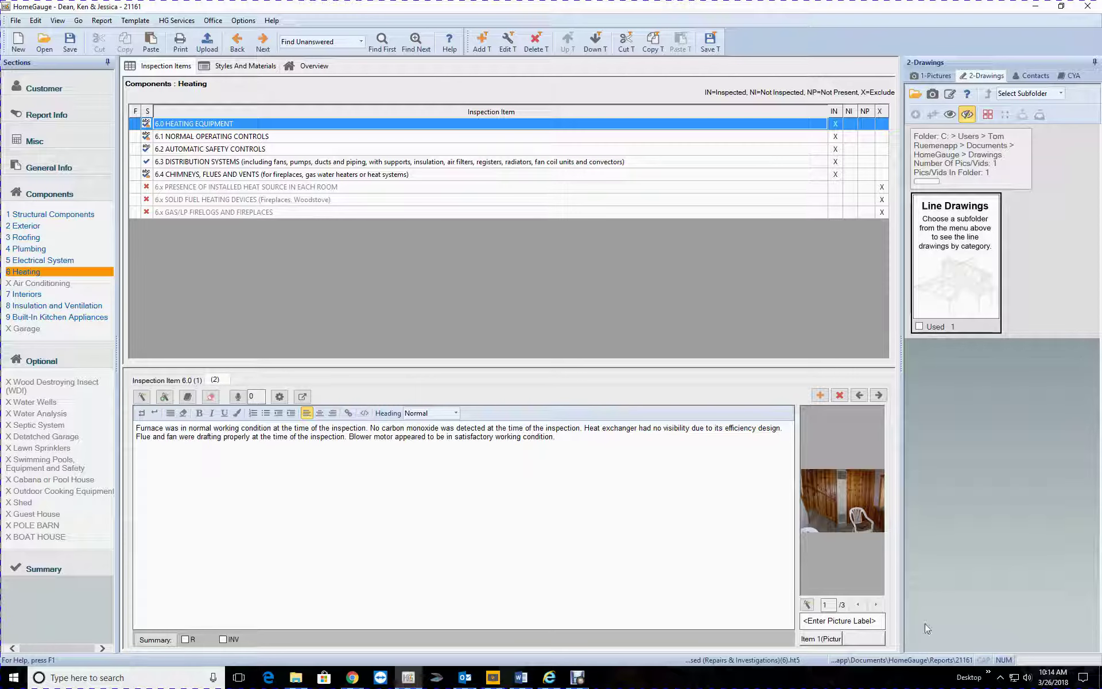
click(875, 604)
click(869, 606)
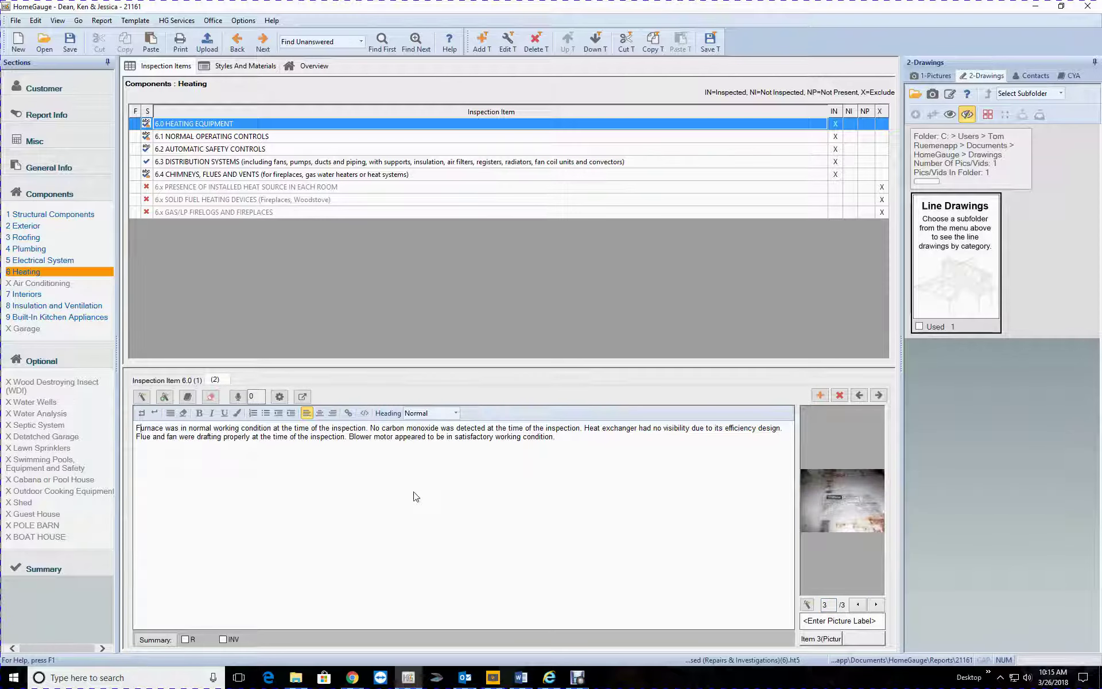
key(BackSpace)
text(Wall )
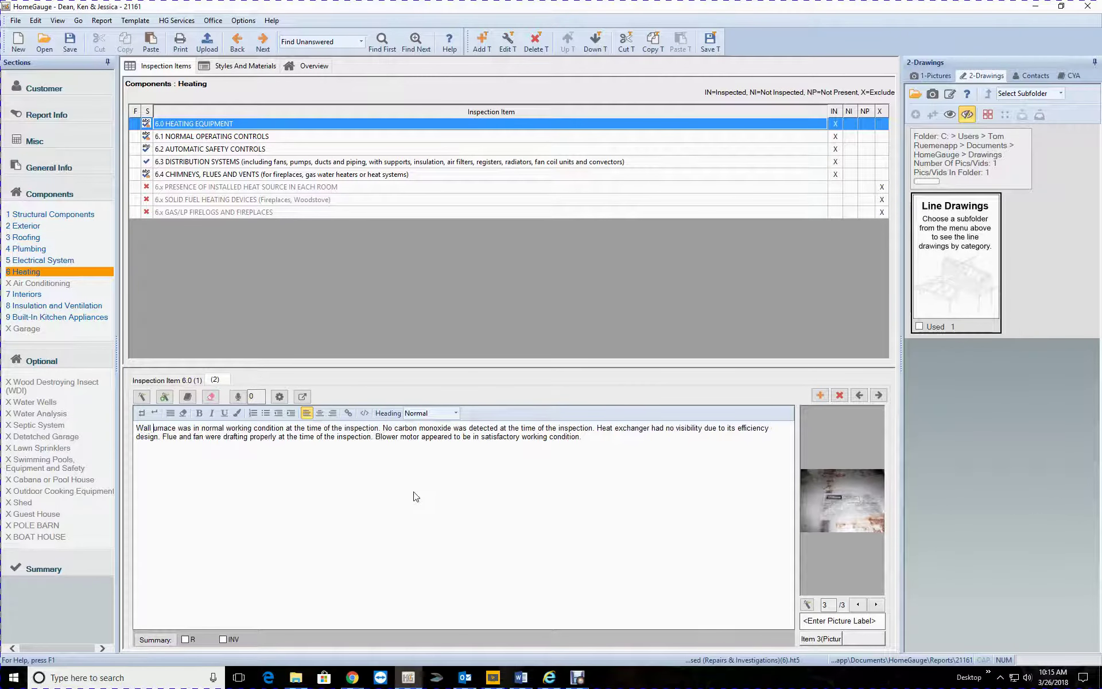
text(f)
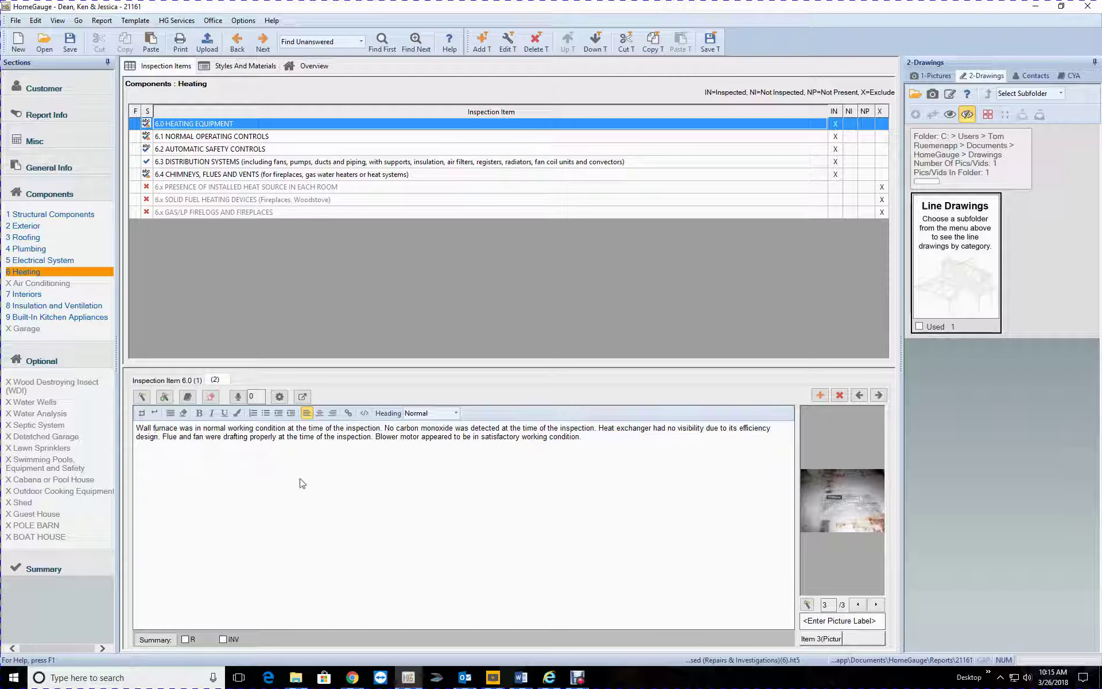
- Replace "and fan were" with "was" in the flue sentence of item 6.0's second comment
click(206, 438)
key(BackSpace)
key(BackSpace)
key(BackSpace)
key(BackSpace)
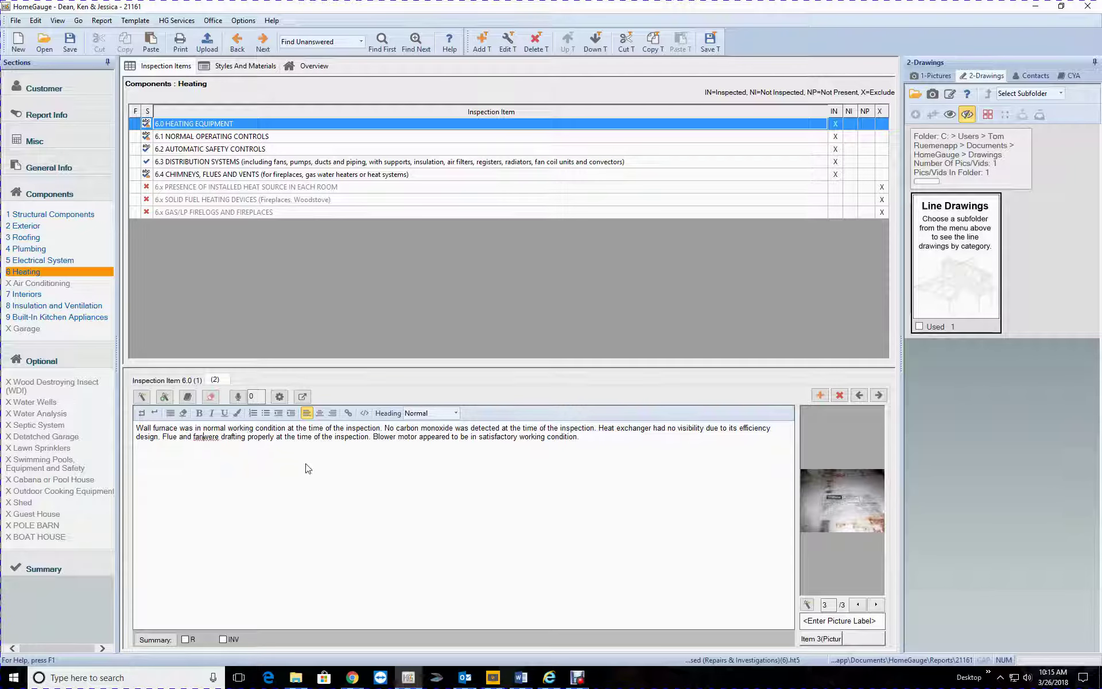
key(BackSpace)
key(BackSpace)
key(BackSpace)
key(BackSpace)
text(was)
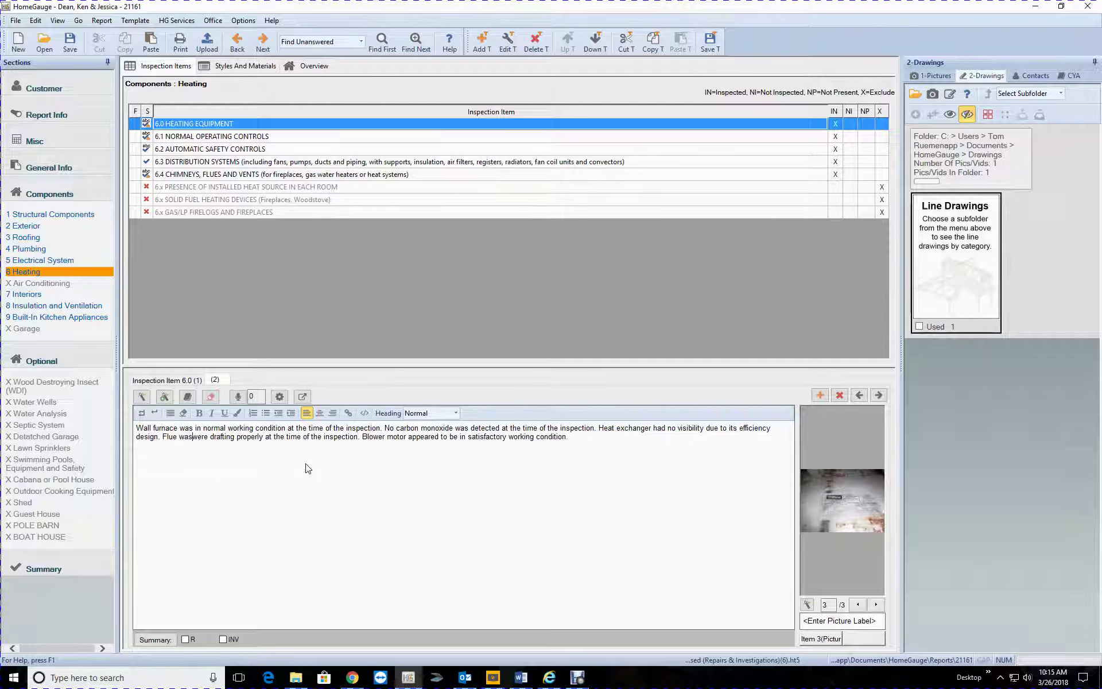
key(Delete)
key(Delete)
key(Delete)
key(Delete)
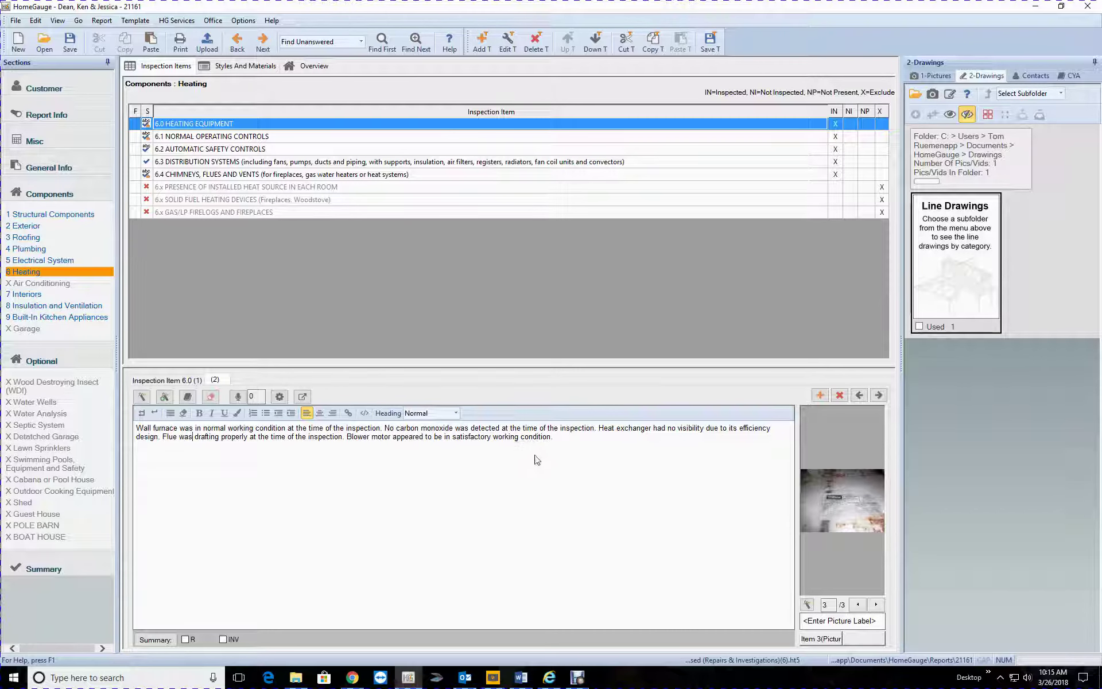
- Delete the sentence "Heat exchanger had no visibility due to its efficiency design." from item 6.0's second comment
click(877, 605)
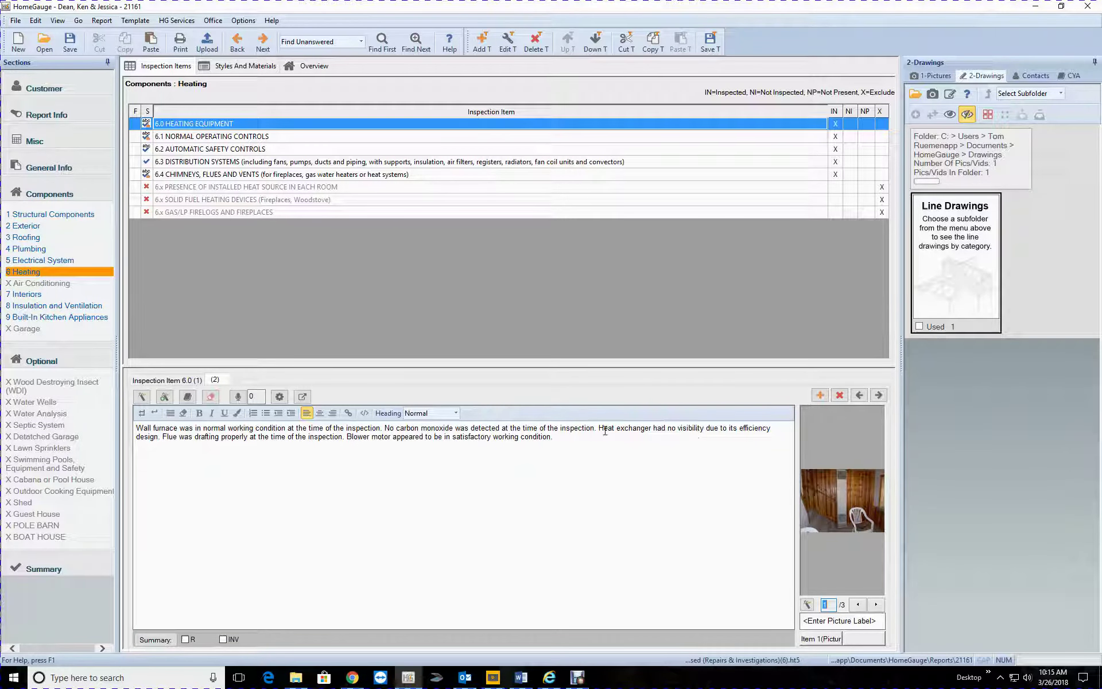
drag(598, 429, 136, 448)
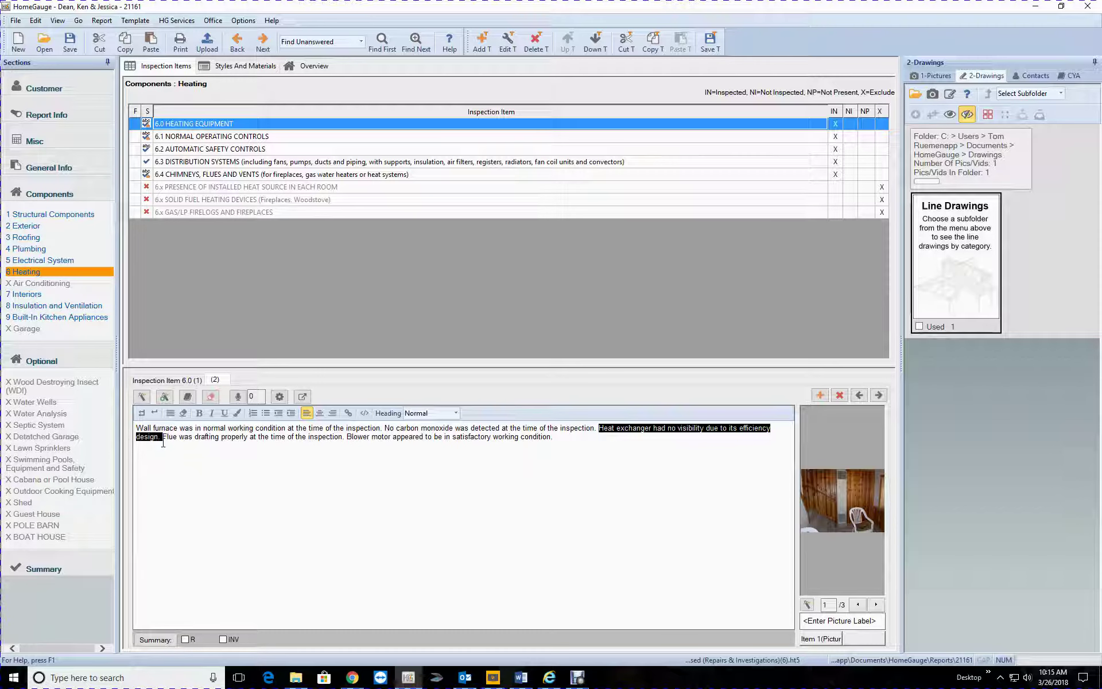
key(Delete)
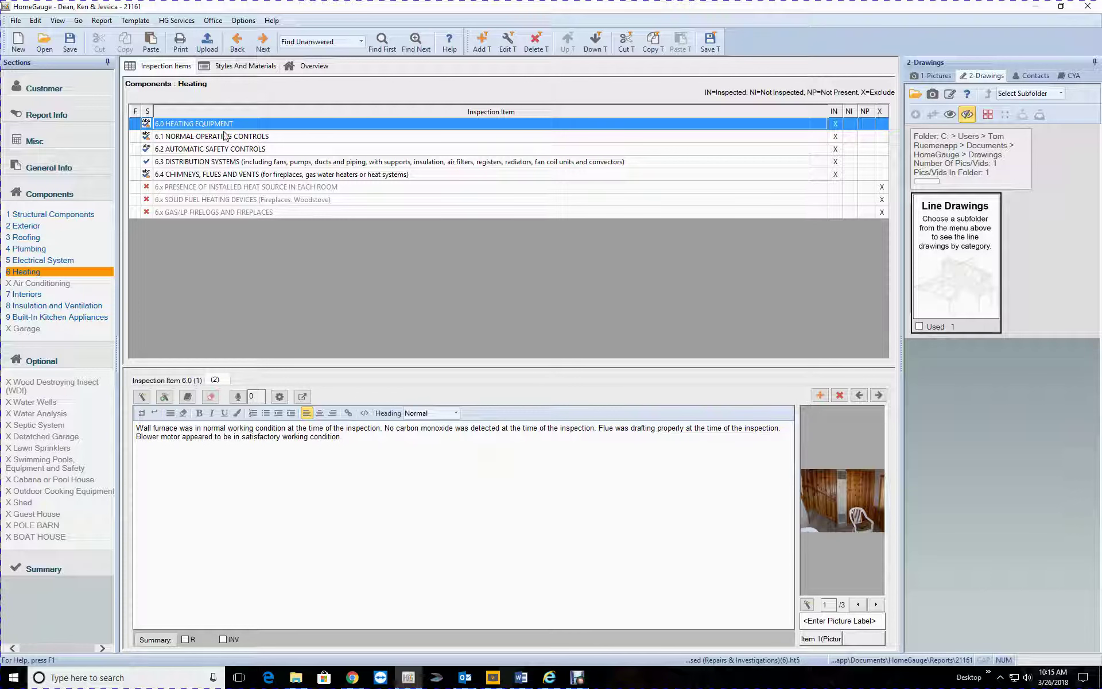
- Check the saved comments available for item 6.0 HEATING EQUIPMENT, including "Furnace is satisfactory", without inserting any
double_click(256, 124)
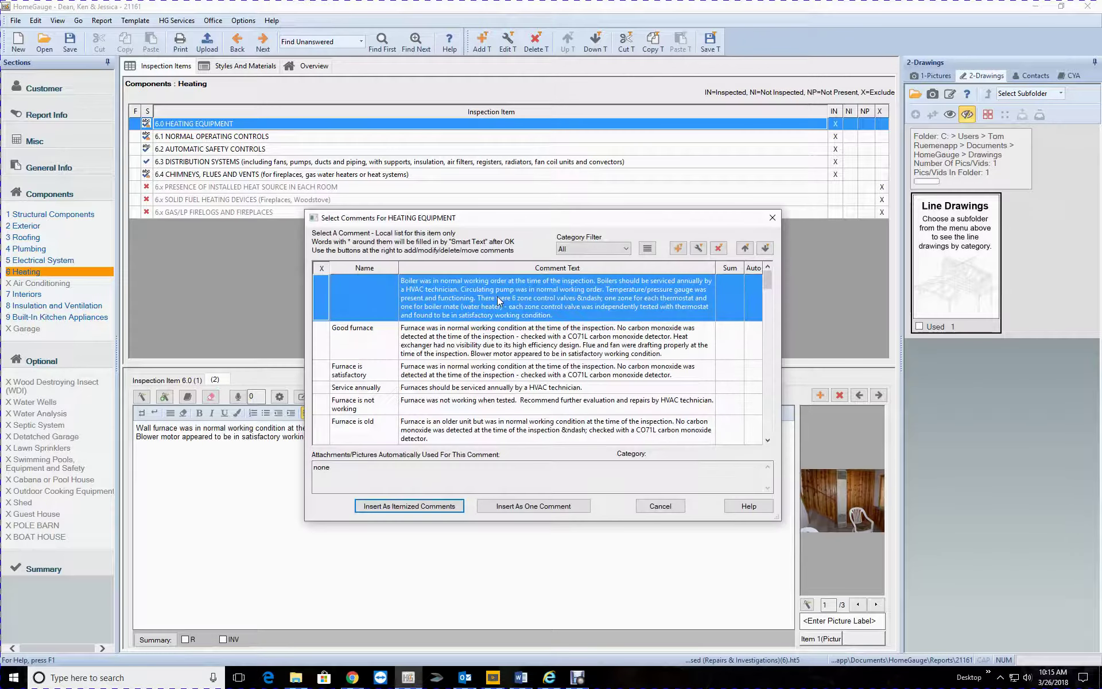
click(527, 369)
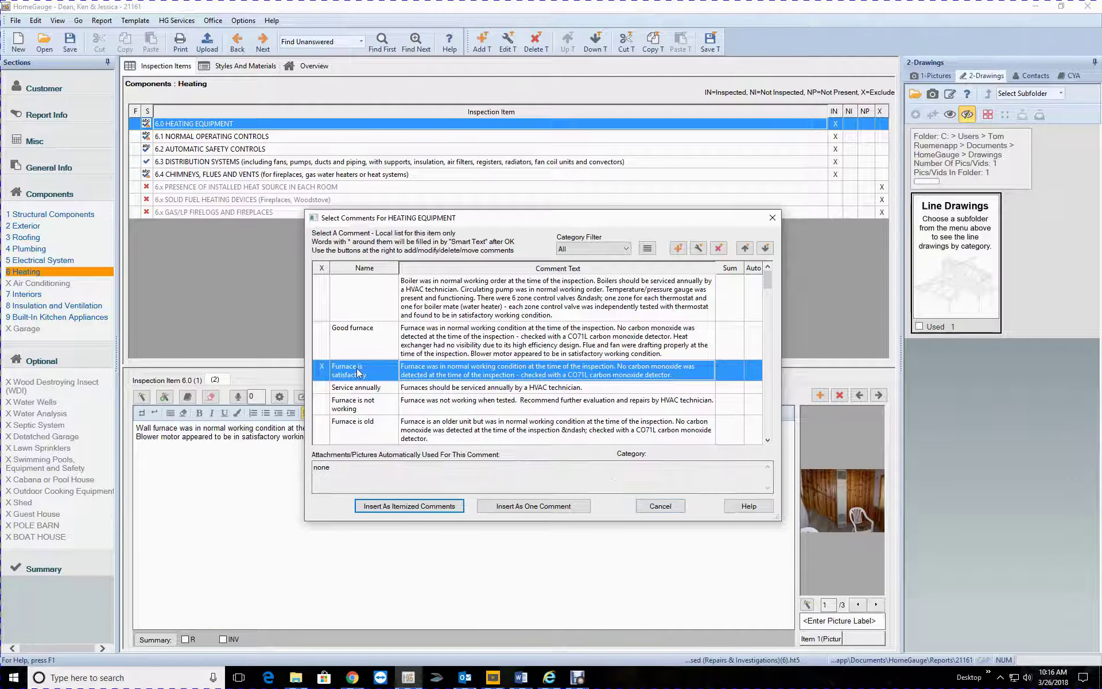
click(317, 367)
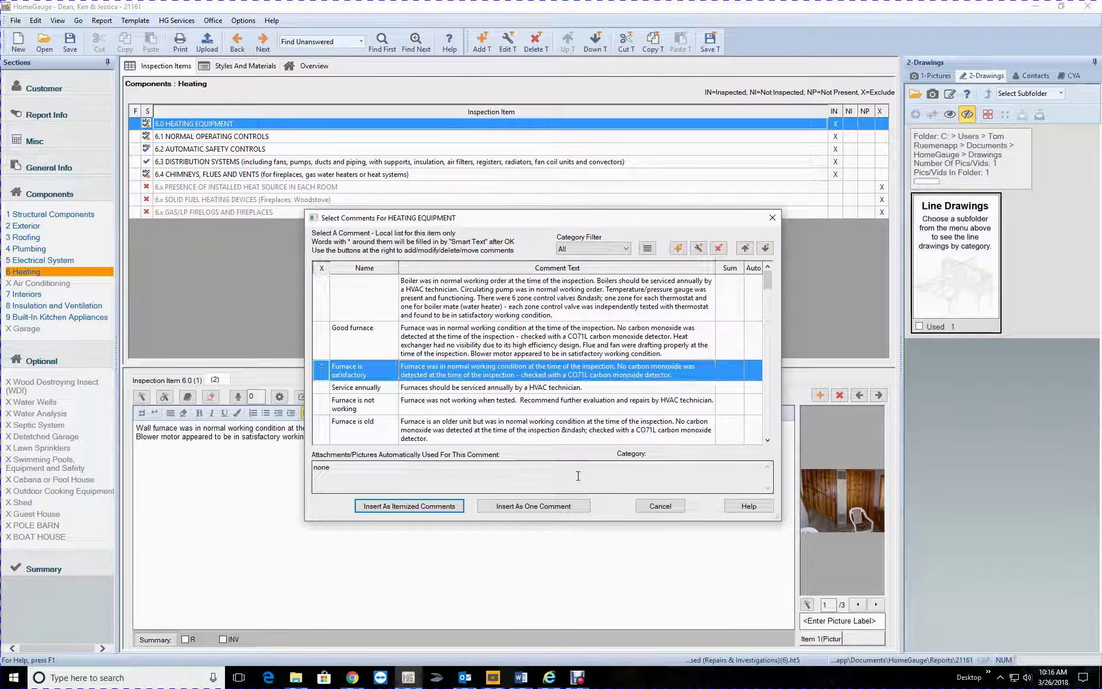
click(672, 507)
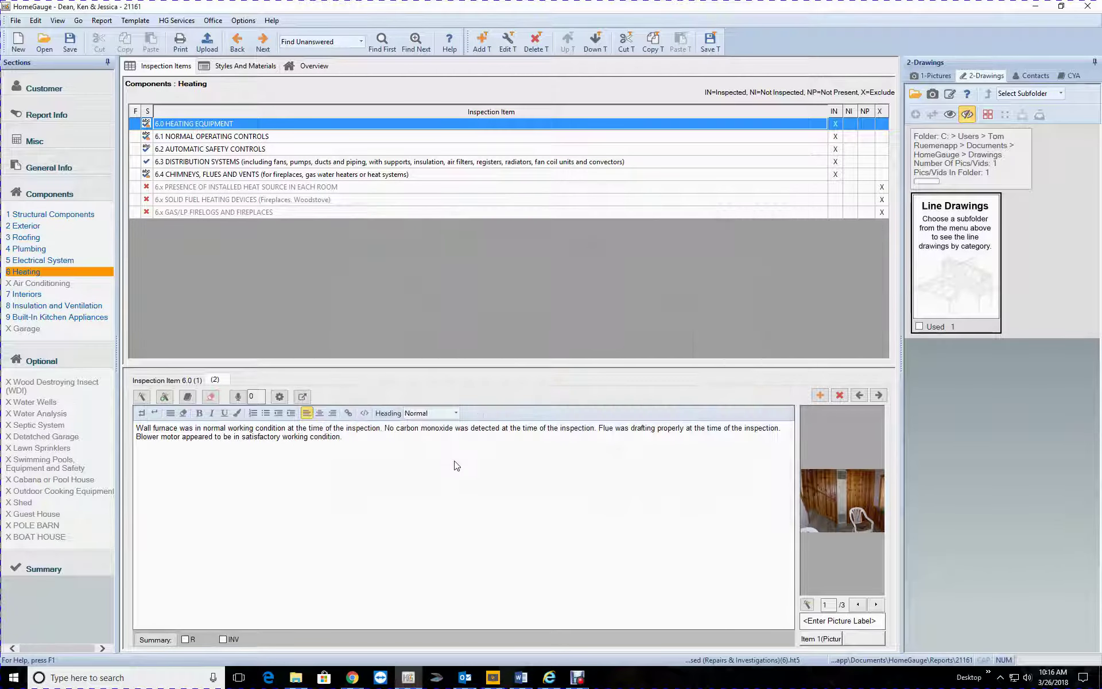
- Review the comments of heating items 6.1 NORMAL OPERATING CONTROLS, 6.2 AUTOMATIC SAFETY CONTROLS and 6.4 CHIMNEYS, FLUES AND VENTS
click(329, 142)
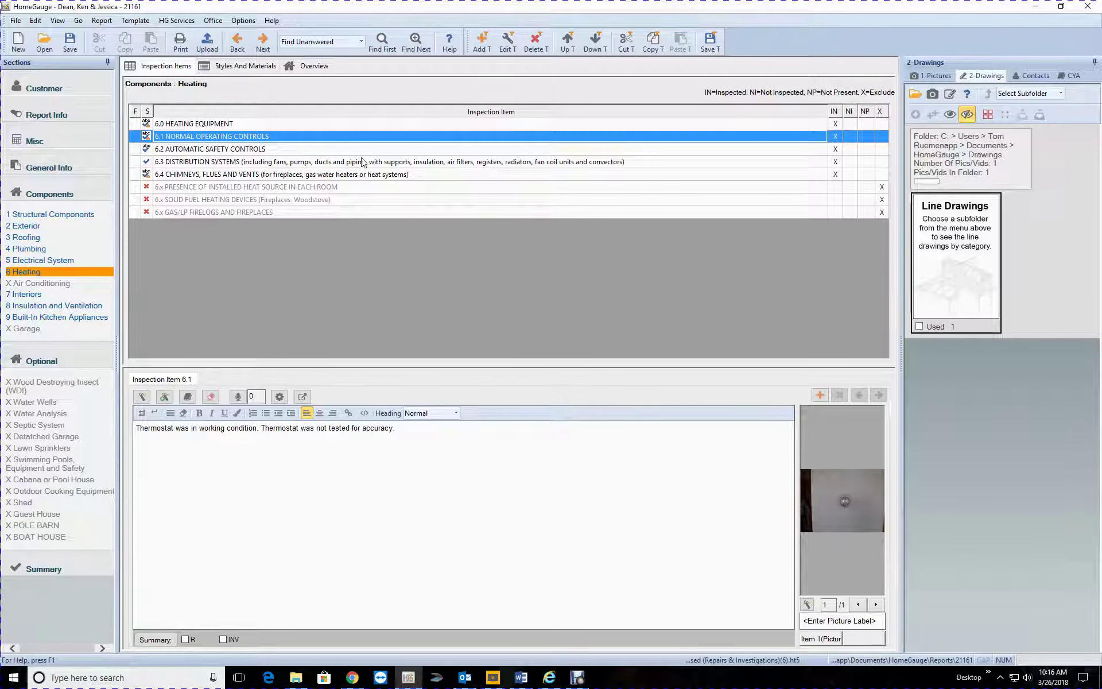
click(305, 149)
click(311, 175)
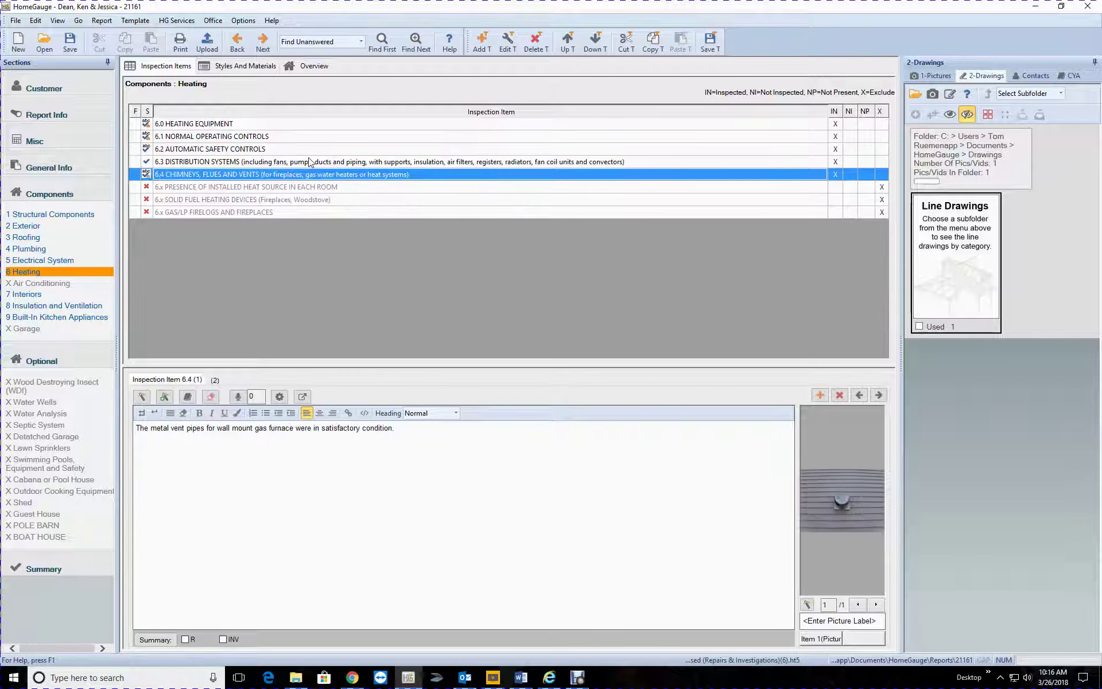
- Insert the saved comment "Duct work to all rooms" as one comment into item 6.3 DISTRIBUTION SYSTEMS
click(311, 163)
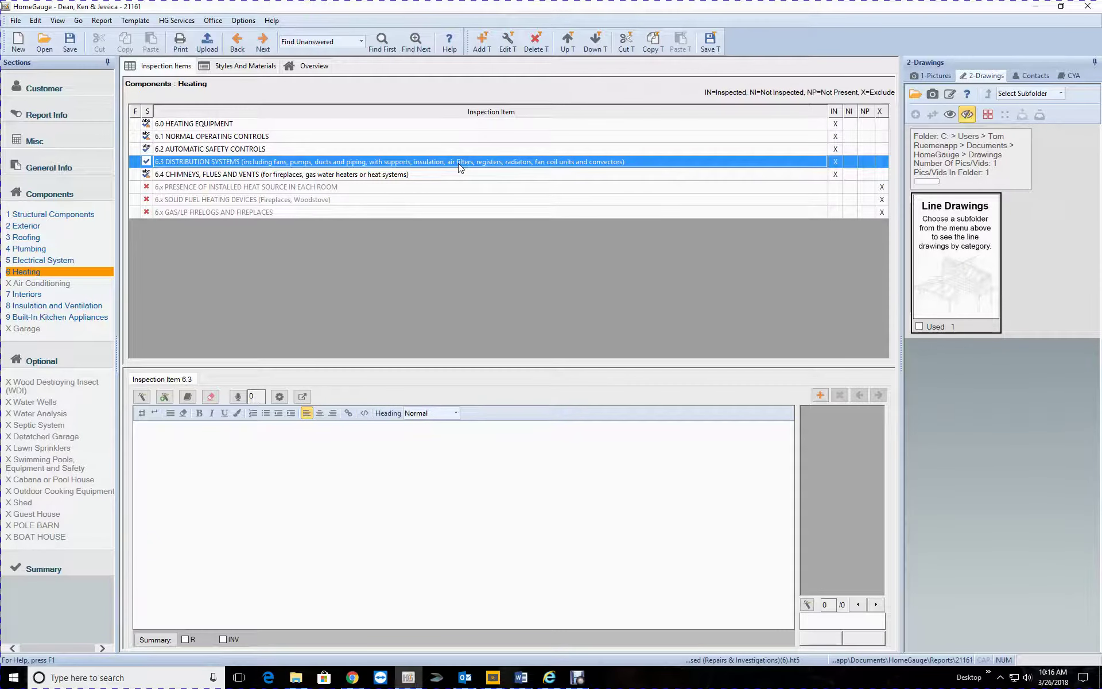
double_click(392, 161)
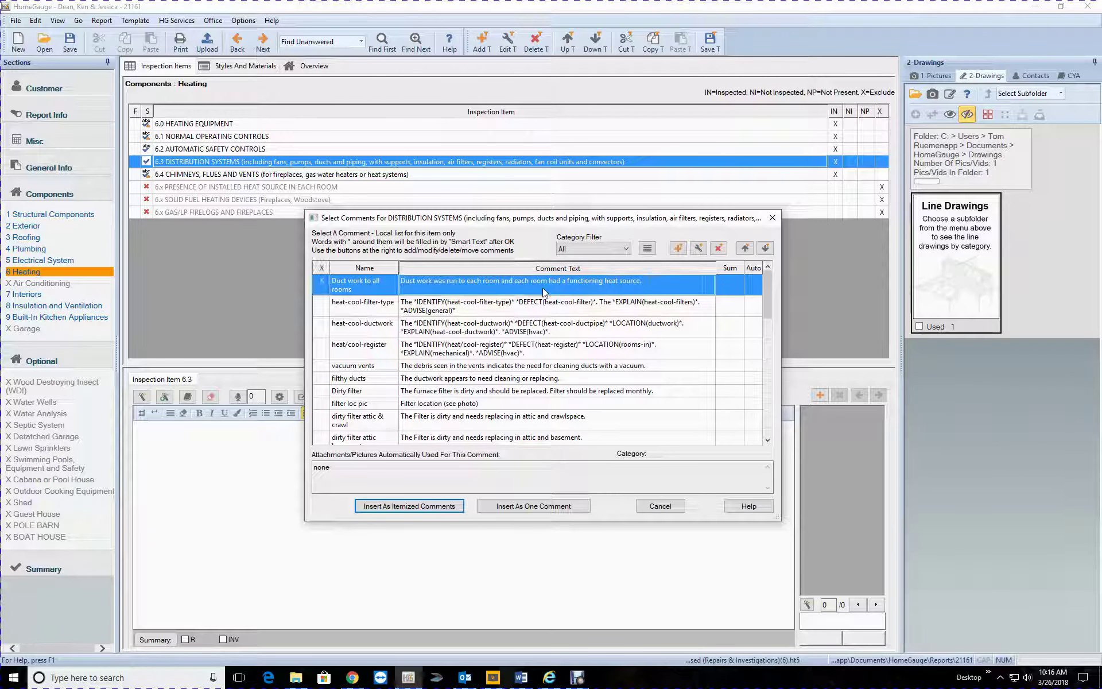
click(560, 507)
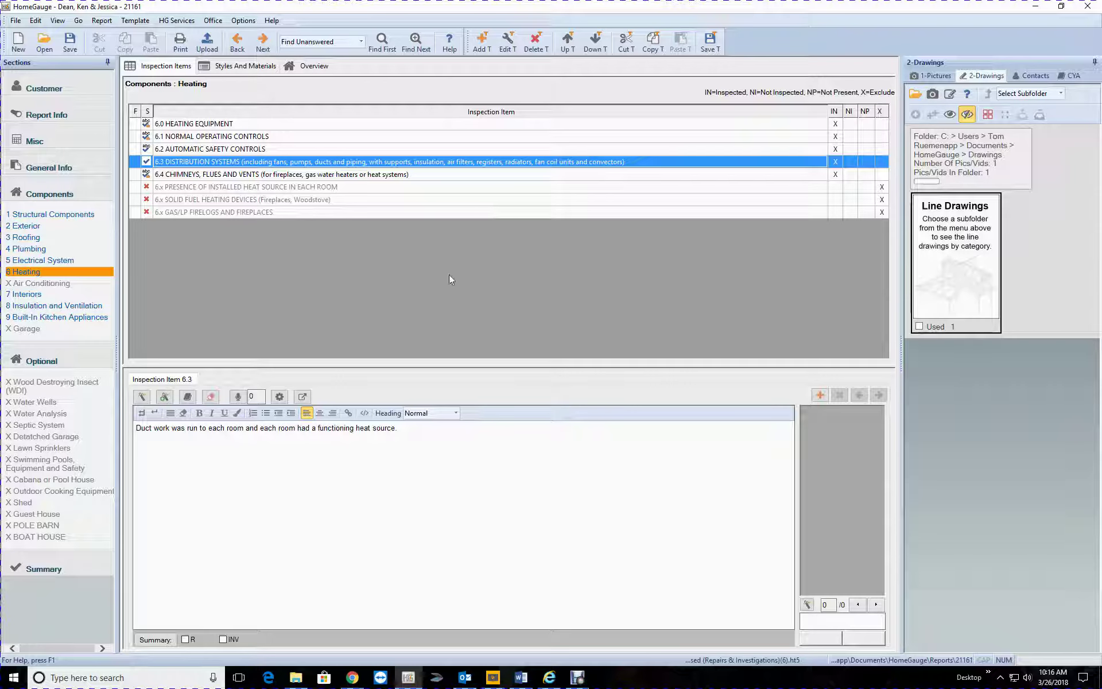
- Review both vent pipe comments of item 6.4 CHIMNEYS, FLUES AND VENTS
click(241, 172)
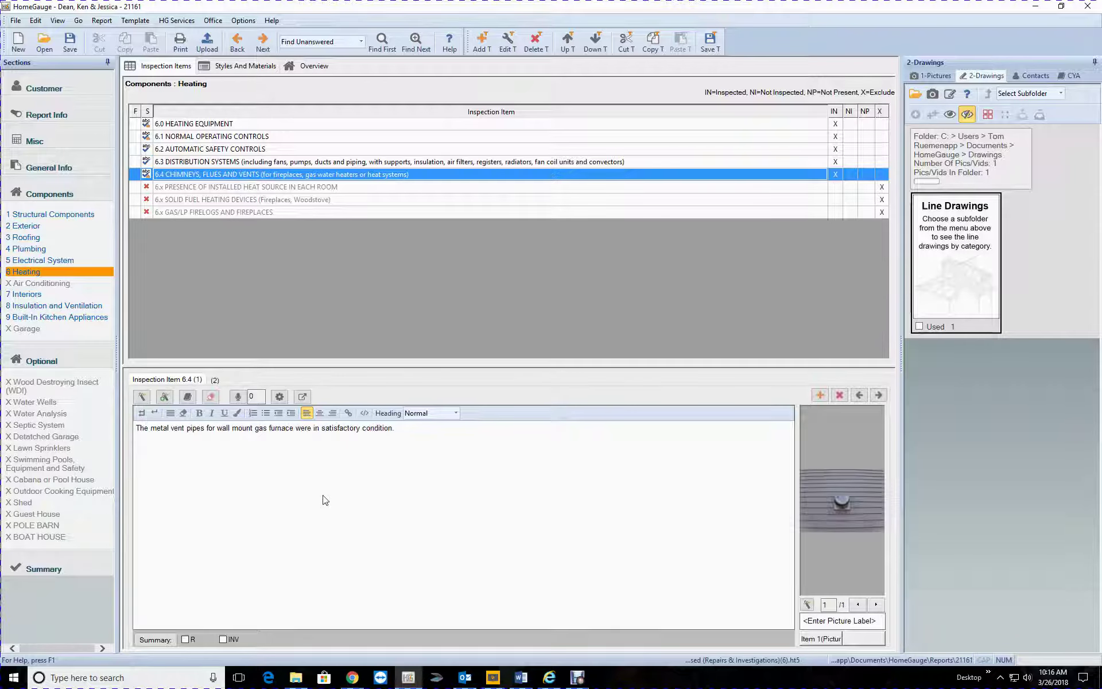
click(214, 381)
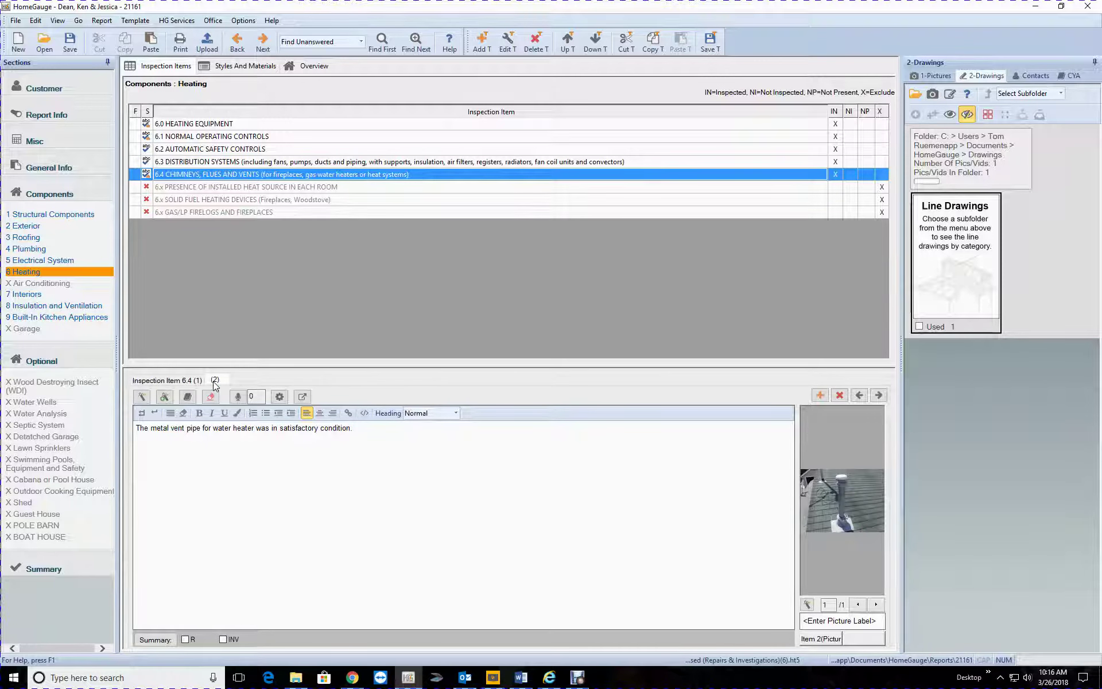
- In the Interiors section, change "as necessary" to "as needed" at the end of the comment for item 7.2 FLOORS
click(57, 296)
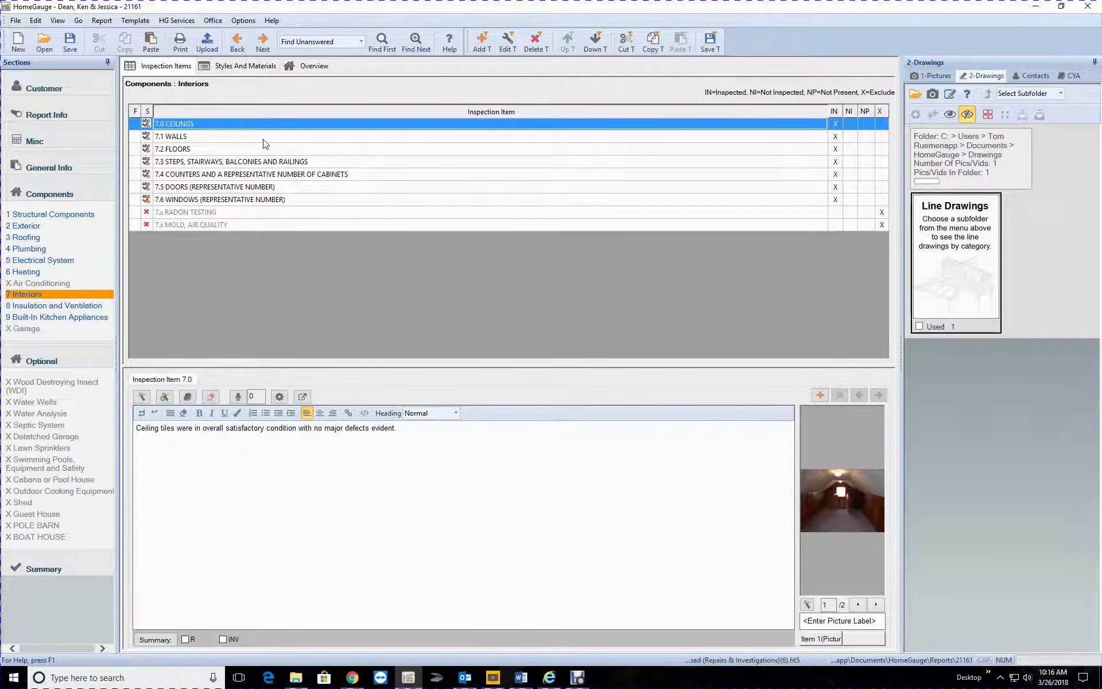
click(265, 138)
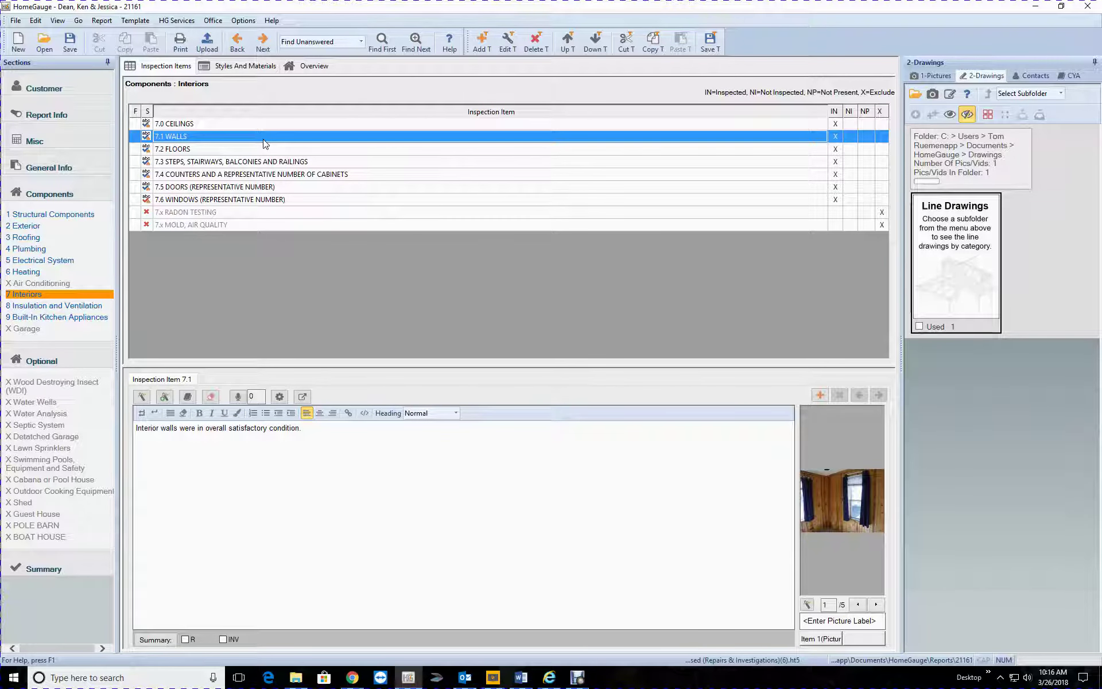
key(Down)
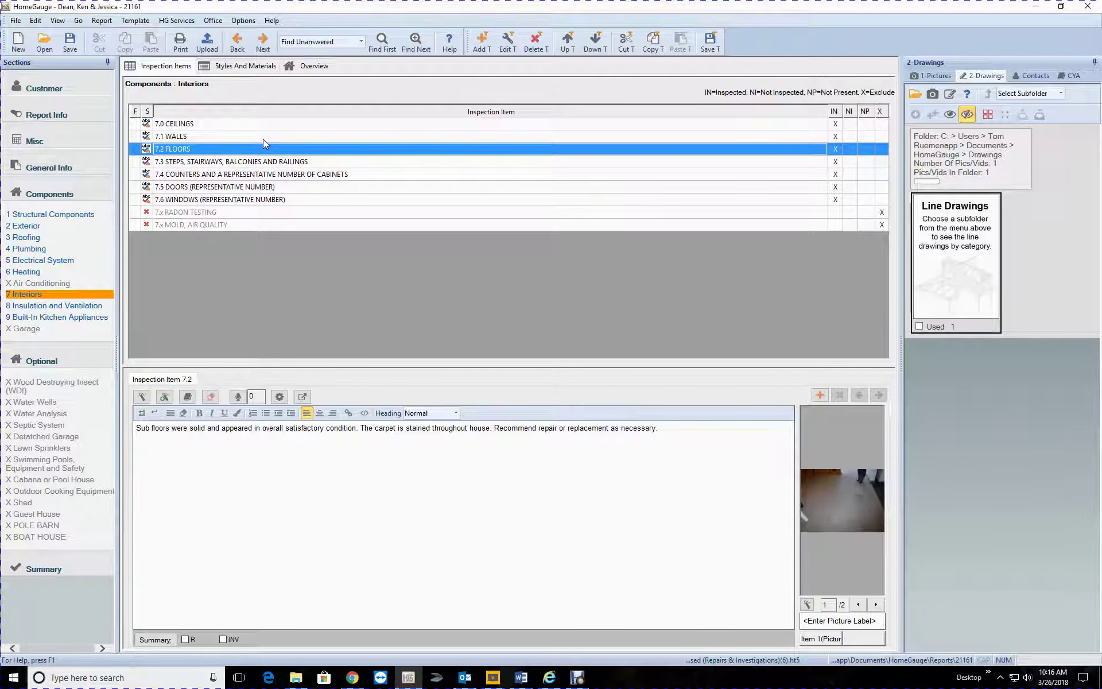
click(625, 430)
text(edeed)
key(Delete)
key(Delete)
key(Delete)
key(Delete)
key(Delete)
key(Delete)
key(Delete)
key(Delete)
- Review the comments of interior items 7.3 STEPS, 7.4 COUNTERS, 7.5 DOORS and the first comment of 7.6 WINDOWS
click(198, 161)
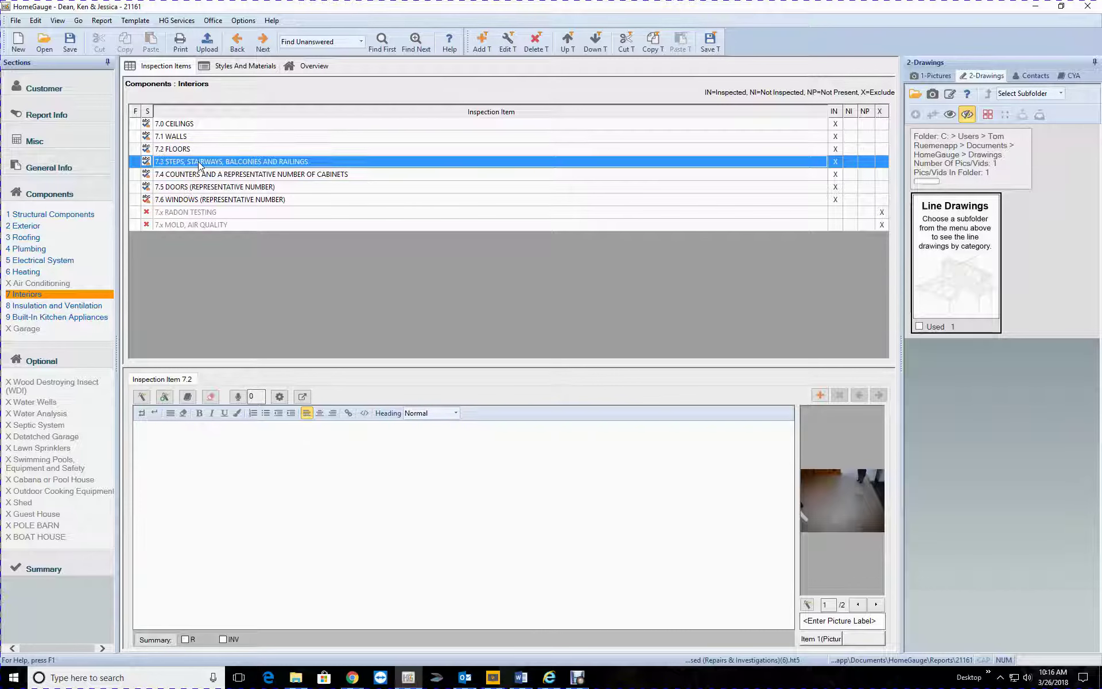
click(203, 178)
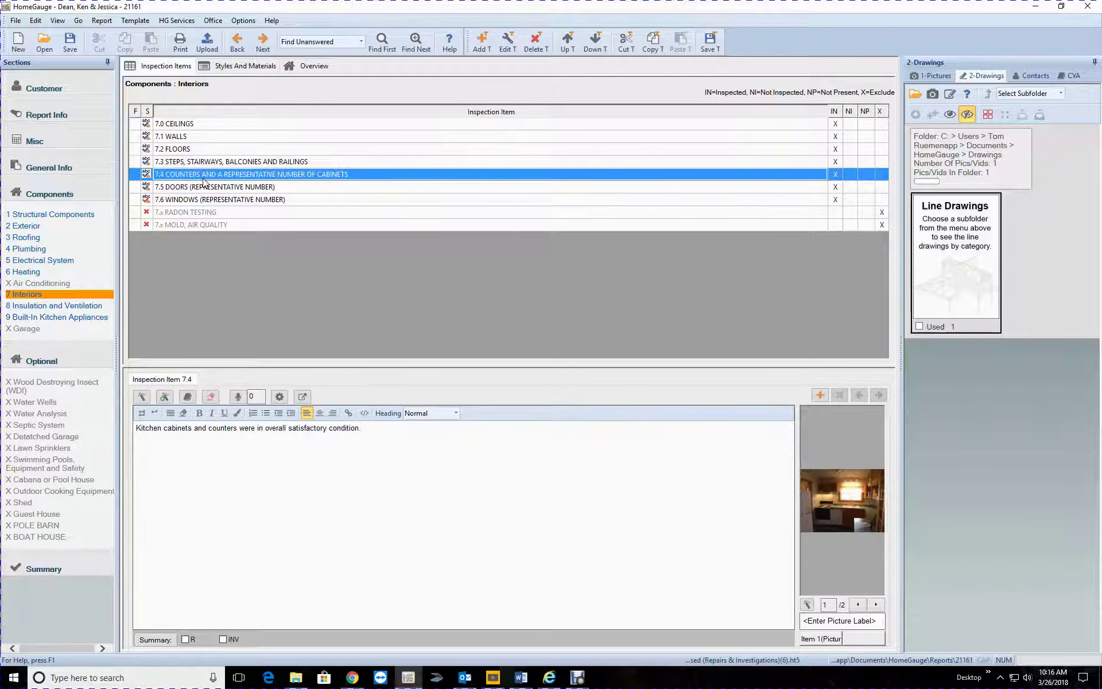
click(206, 188)
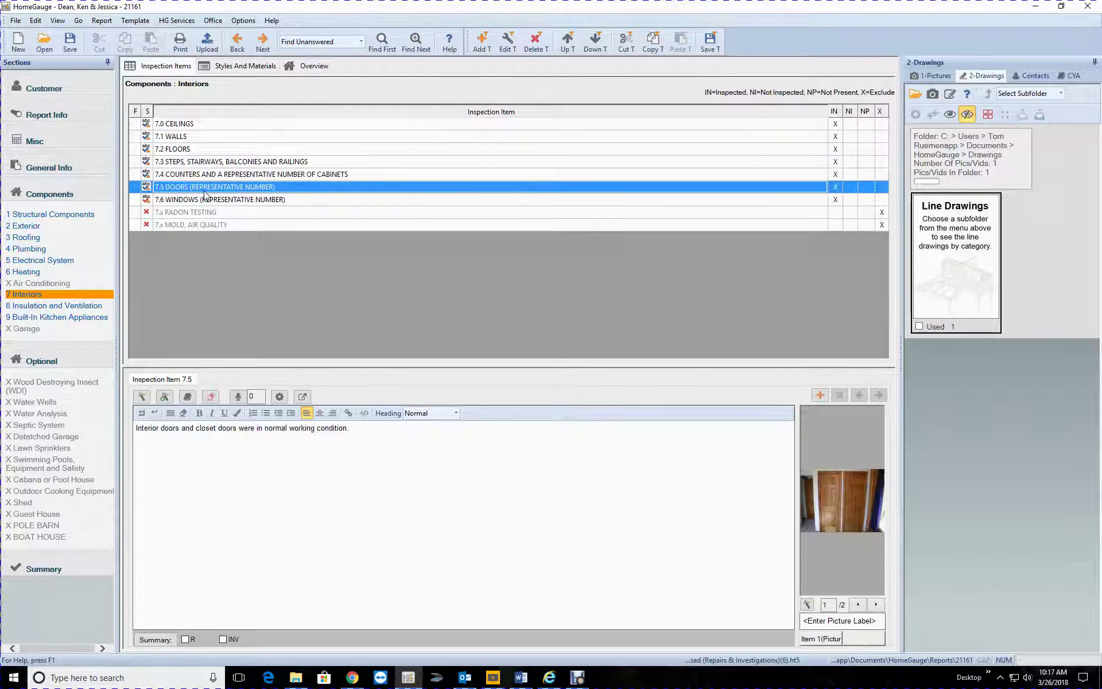
click(224, 201)
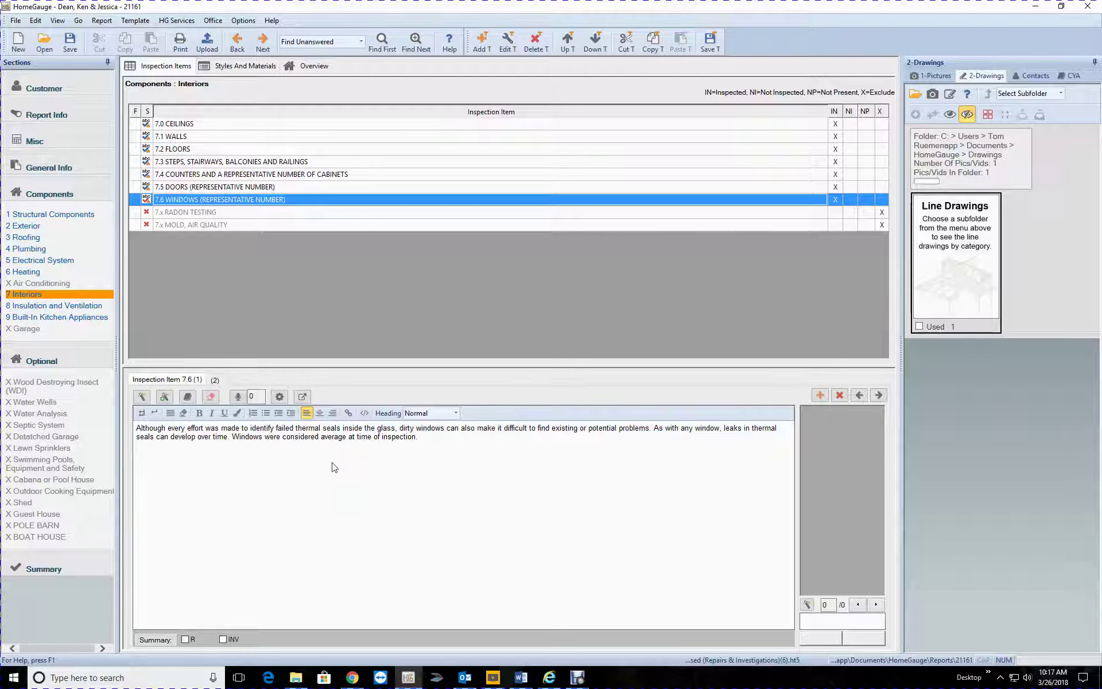
- In the second comment of item 7.6 WINDOWS, replace "as necessary" with "as needed" after "Recommend repair or replacement"
click(224, 378)
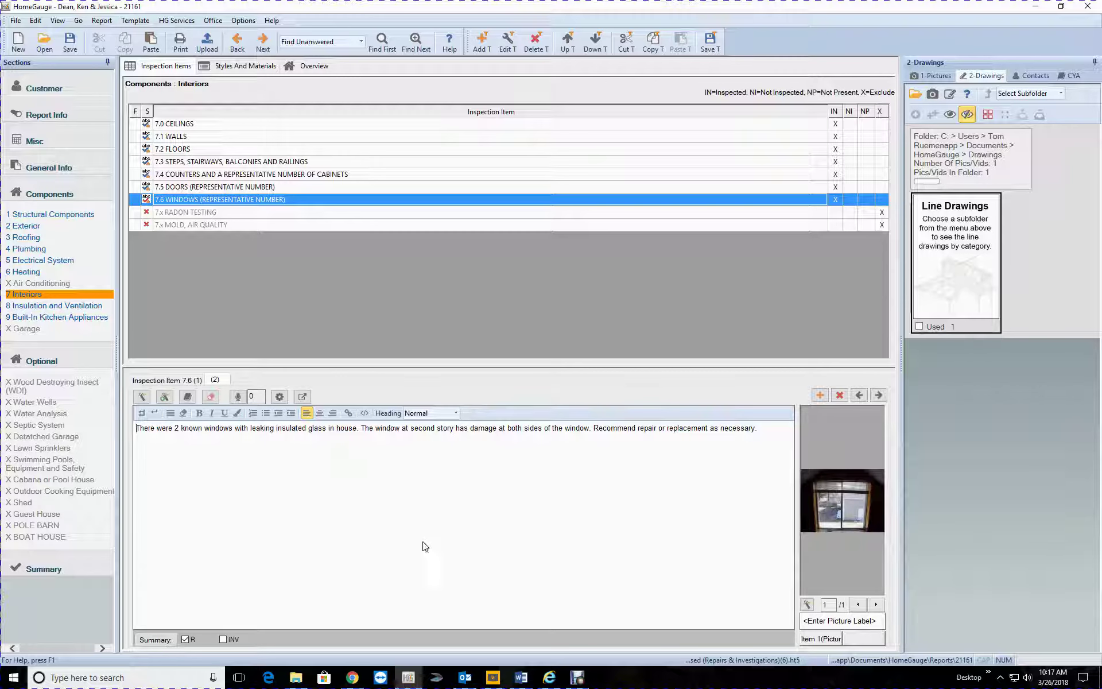
click(730, 429)
text(ee)
text(ded)
key(Delete)
key(Delete)
key(Delete)
key(Delete)
key(Delete)
key(Delete)
key(Delete)
click(737, 428)
key(BackSpace)
- In Insulation and Ventilation, remove "not" from the 8.0 INSULATION IN ATTIC comment so it begins "Insulation was visible only at kneewalls"
click(53, 310)
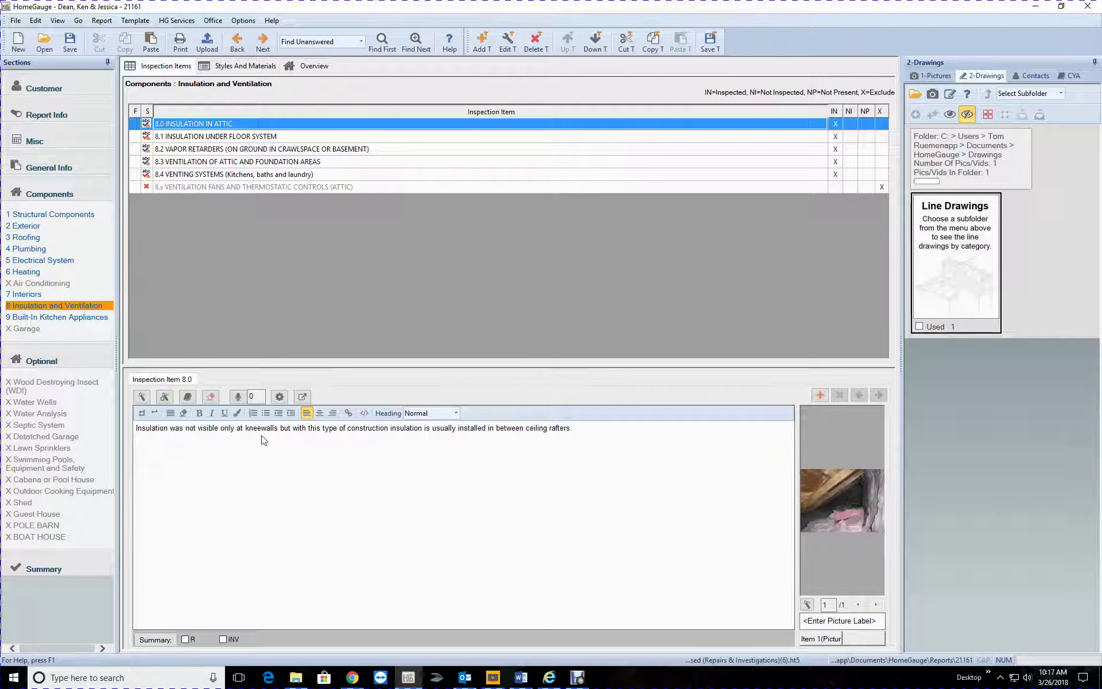
click(195, 429)
key(BackSpace)
key(BackSpace)
key(BackSpace)
key(BackSpace)
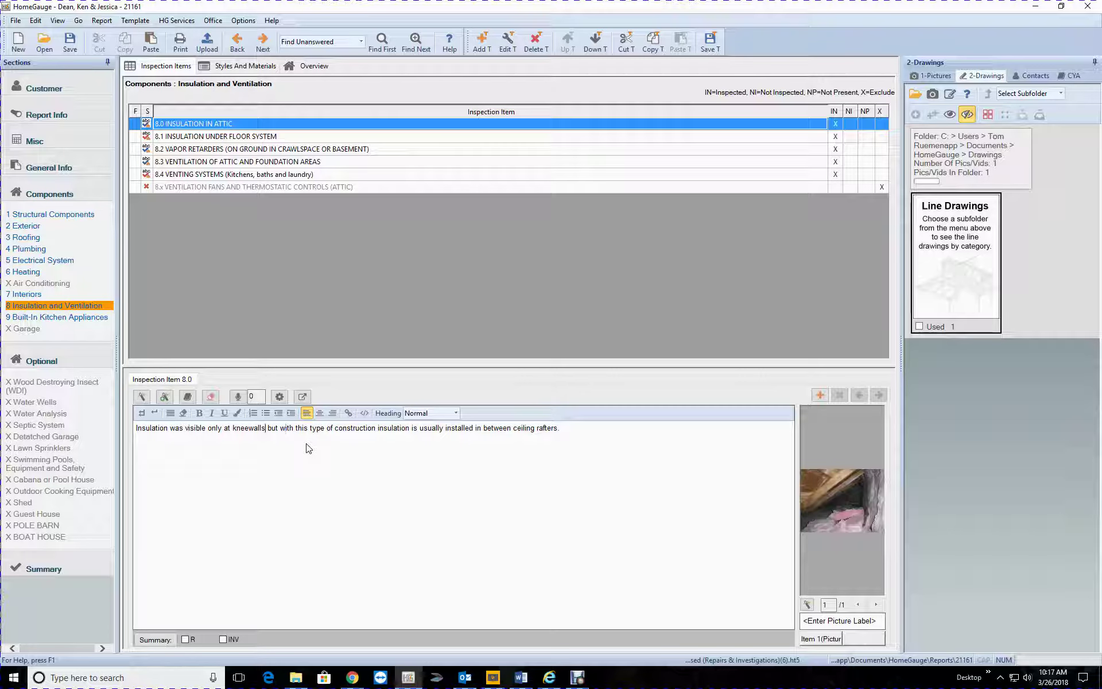
- End the 8.0 comment's first sentence at "kneewalls", start the second with "With" instead of "but with", and finish it with "above second floor ceilings."
text(.)
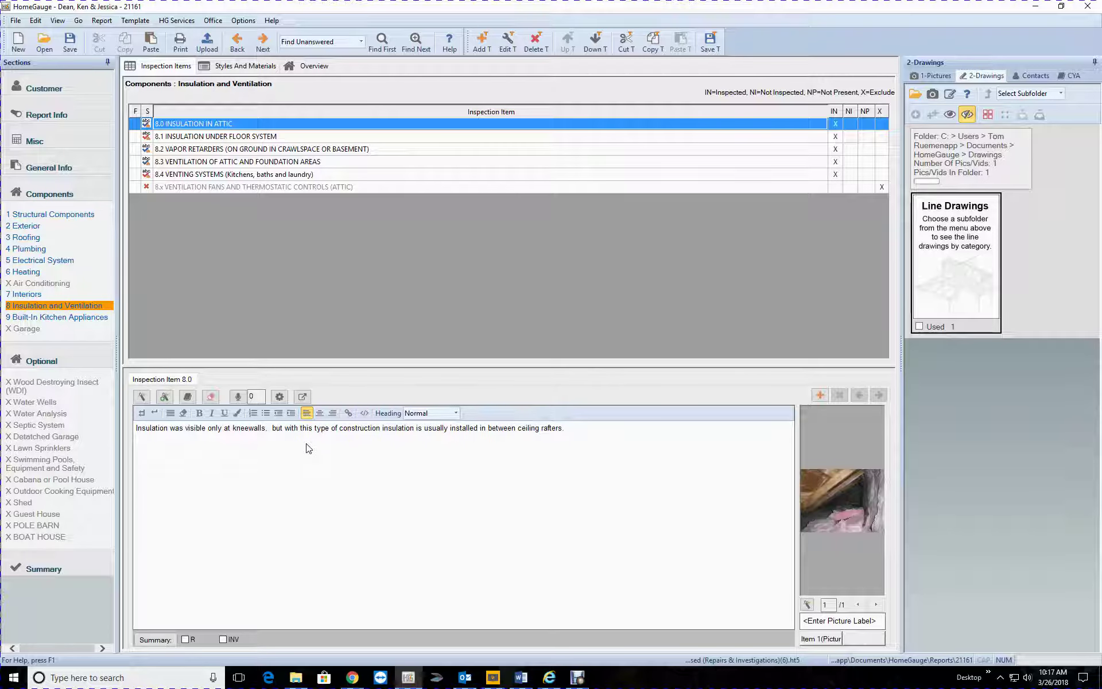
key(Delete)
key(Delete)
key(Delete)
key(Delete)
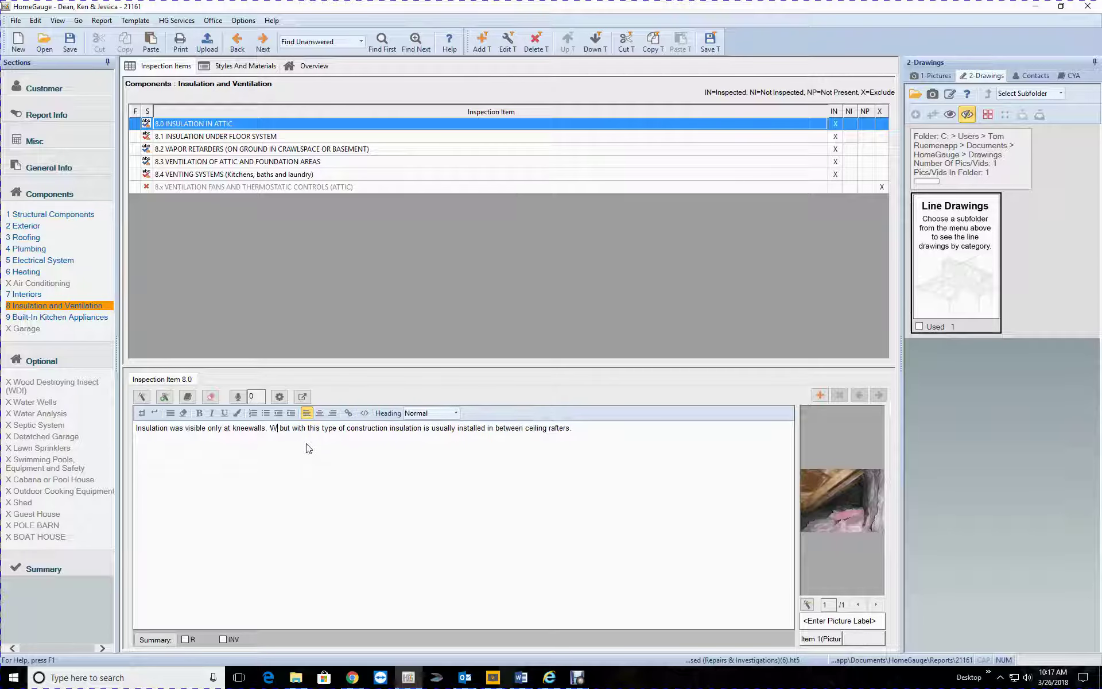
key(shift+Right)
text(W)
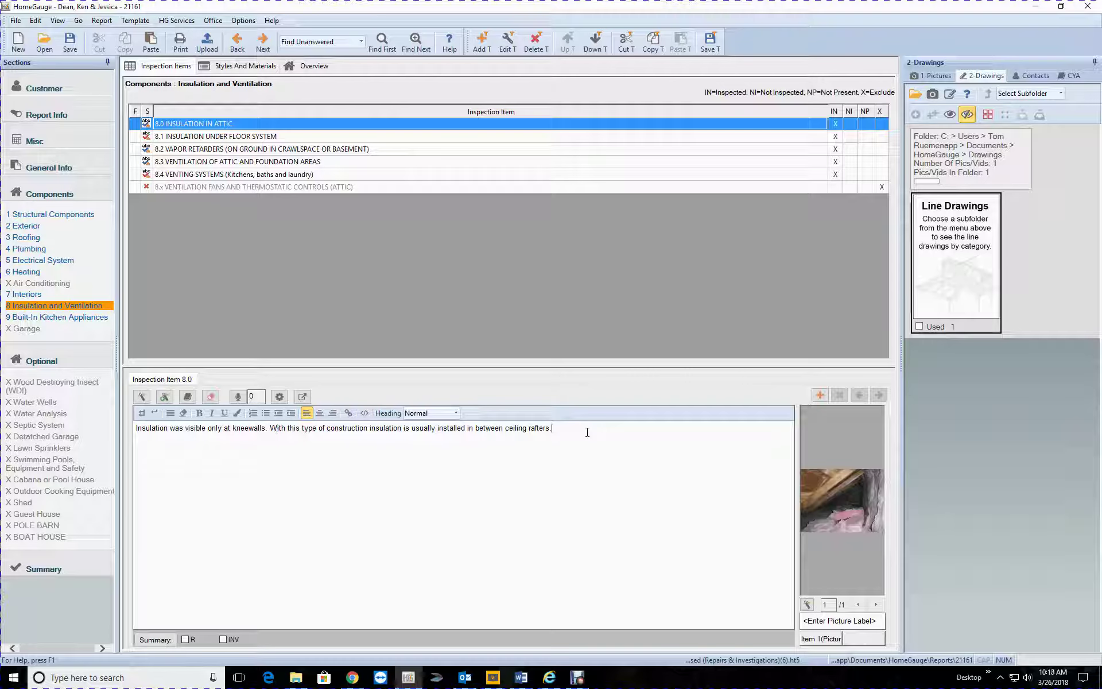
text(above second floor ceilings.)
- Review the comments of items 8.1 through 8.4, including the second comments of 8.3 and 8.4, and save the report
click(234, 137)
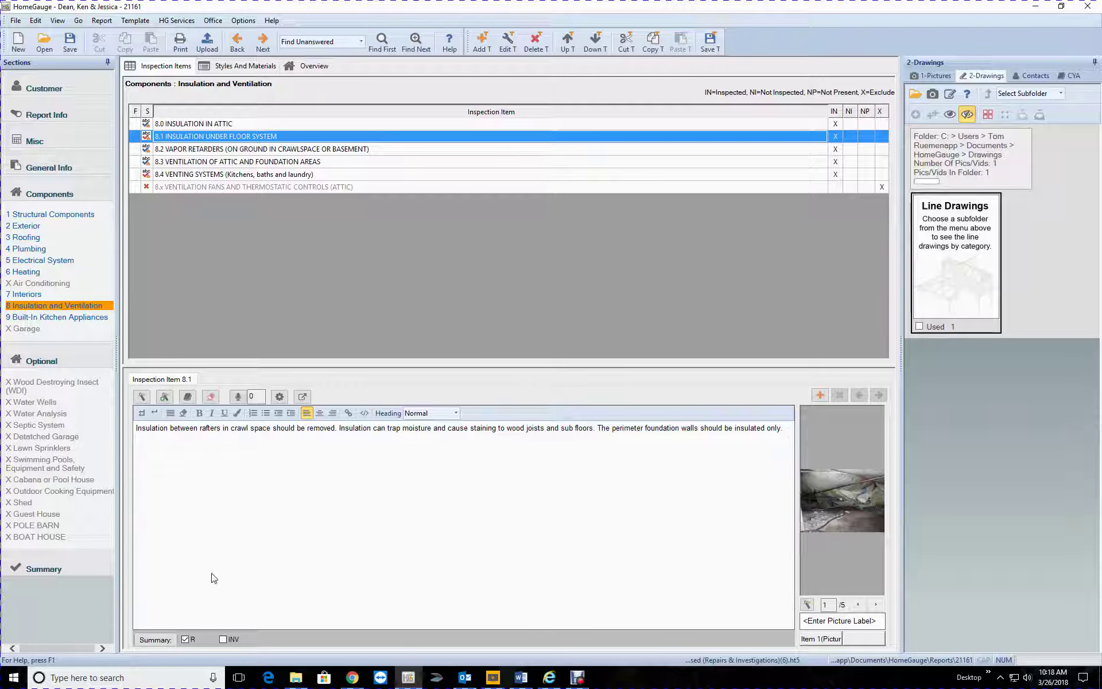
click(219, 149)
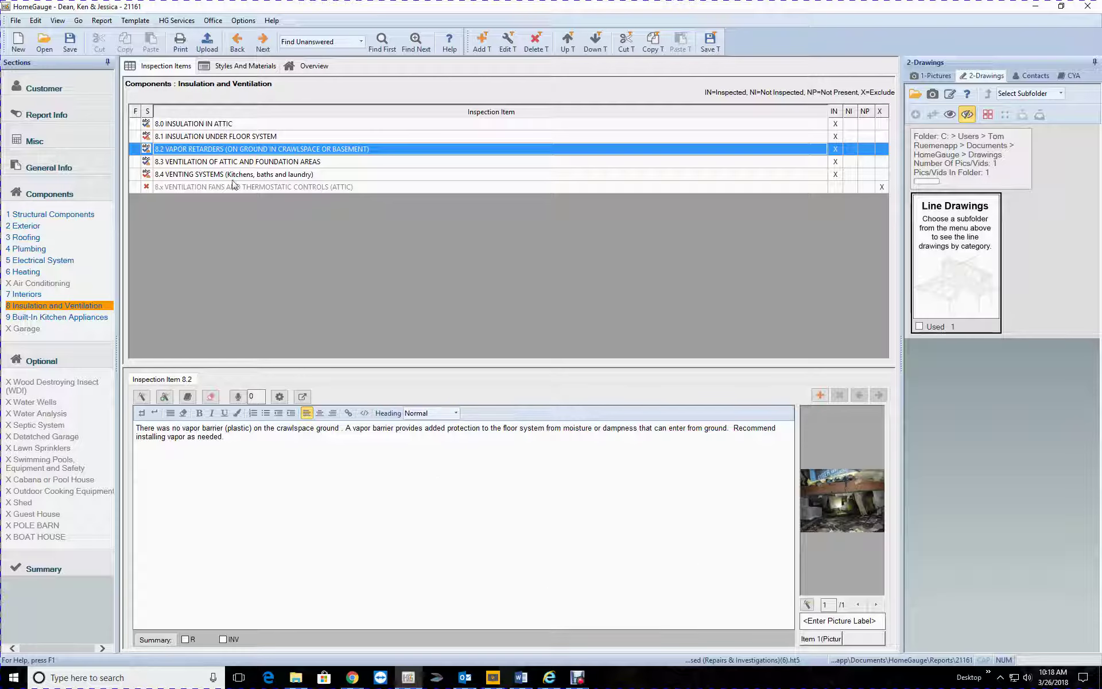
click(218, 166)
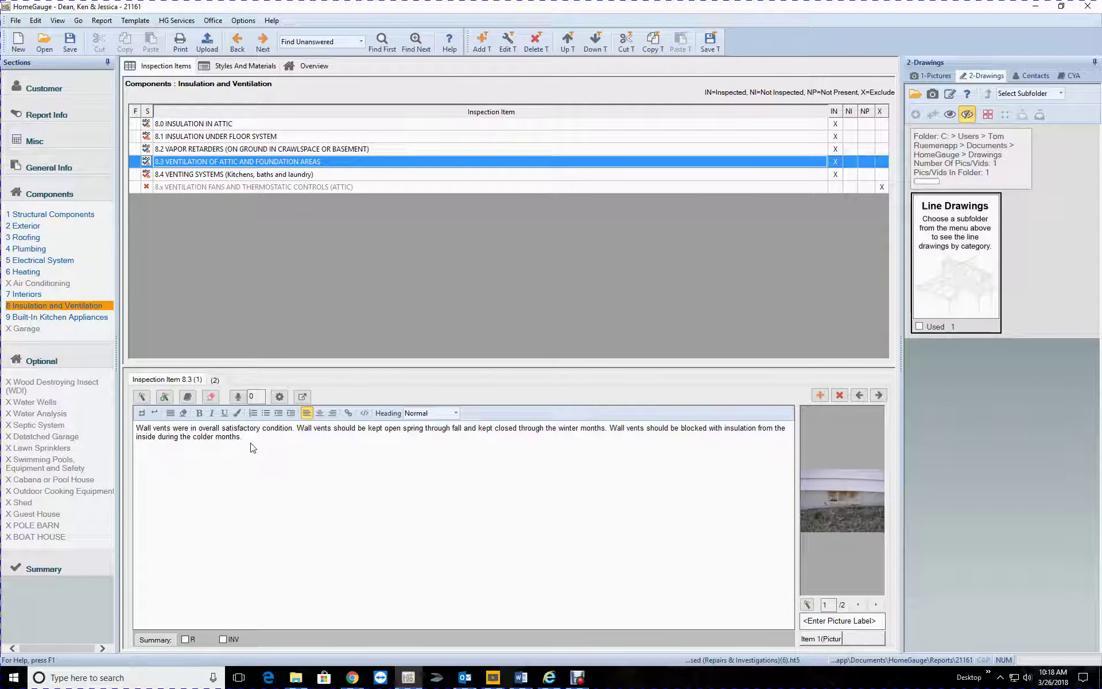
click(215, 380)
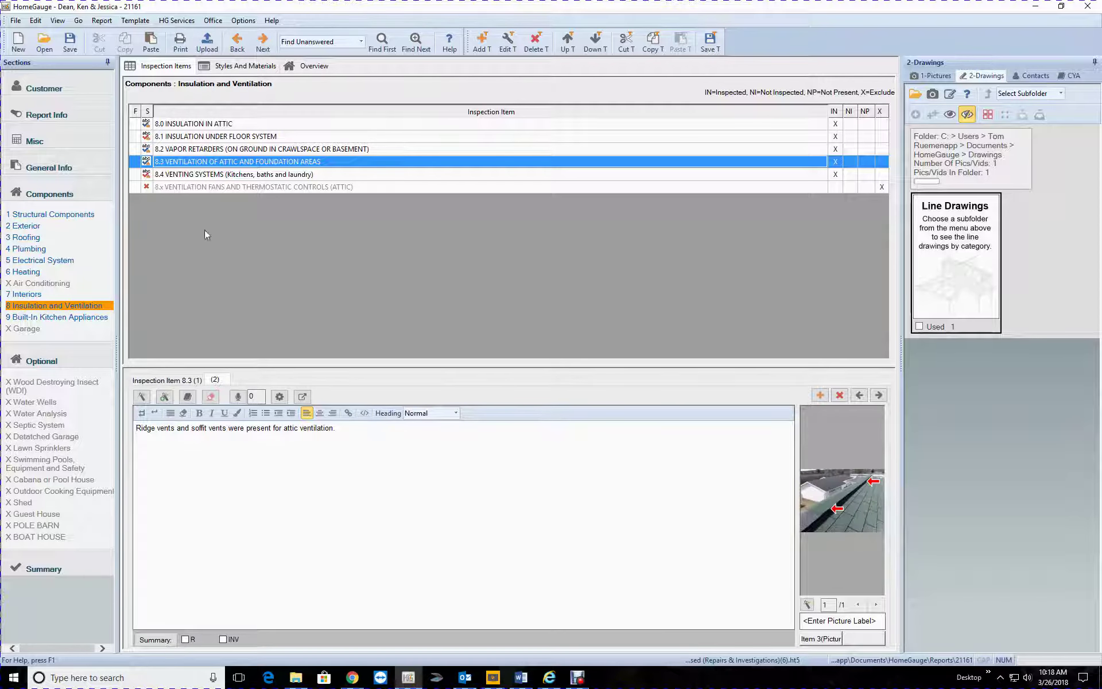
click(197, 175)
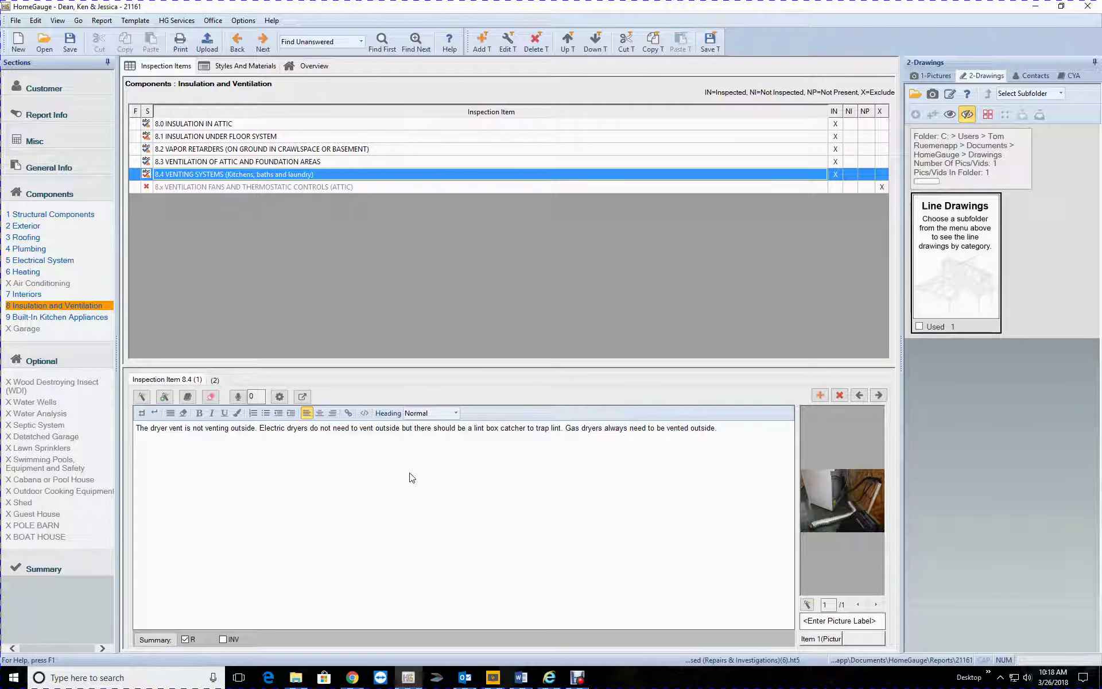
key(ctrl+s)
click(215, 380)
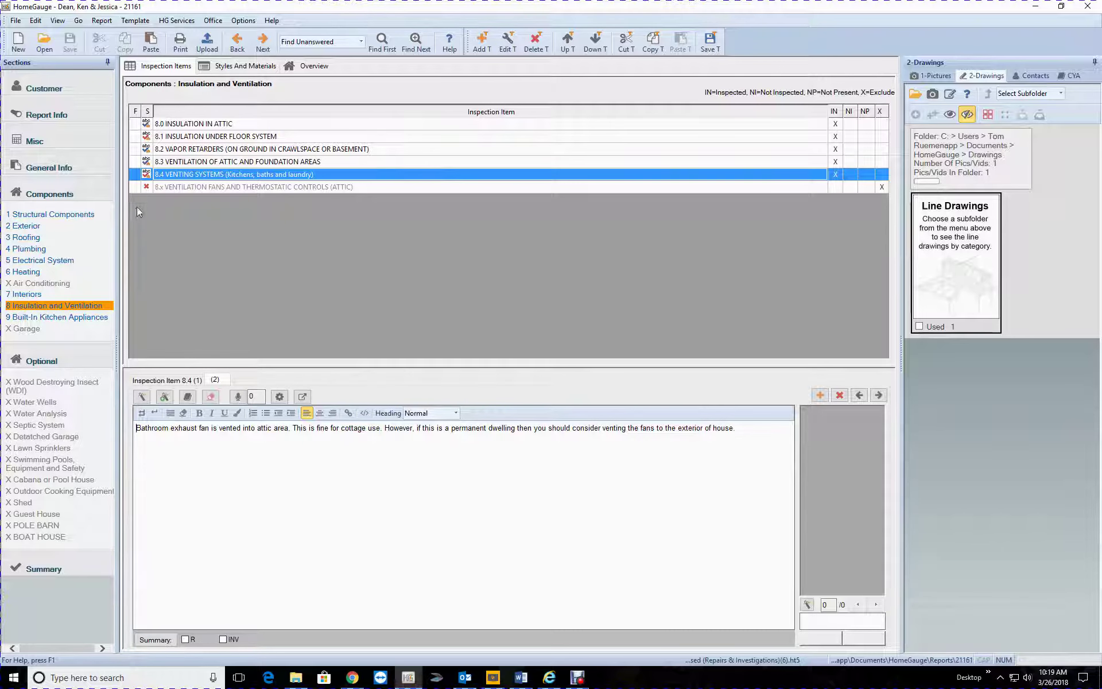
- Check the Dryer Power Source selection in the section's styles and materials against the dryer vent comment of item 8.4
click(253, 66)
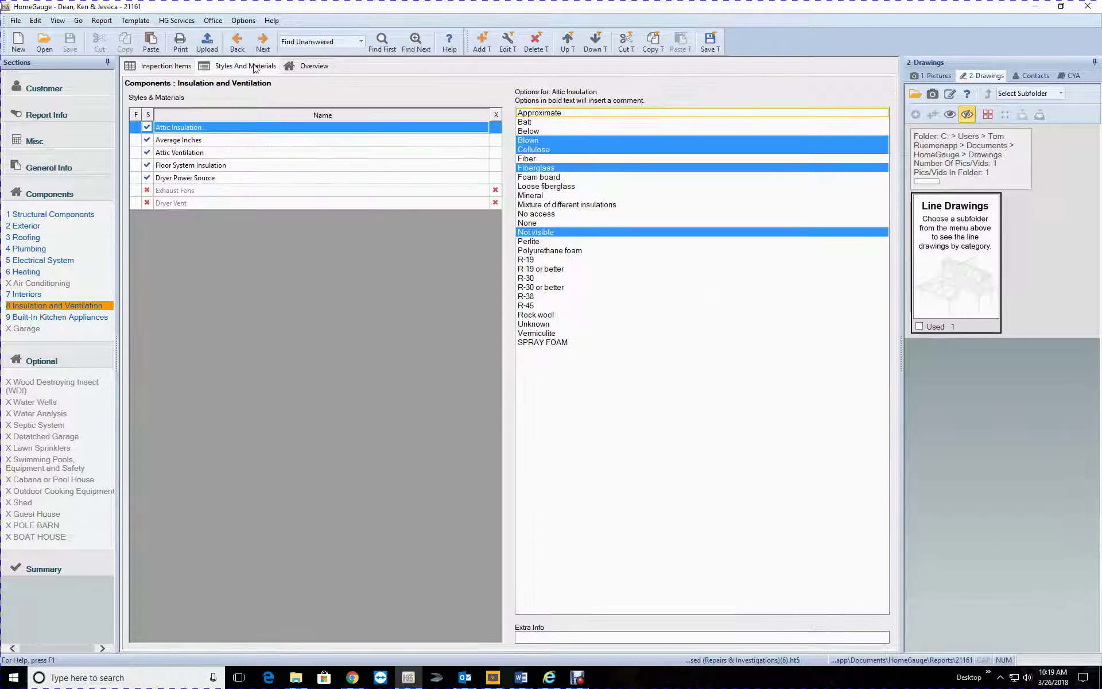
click(280, 177)
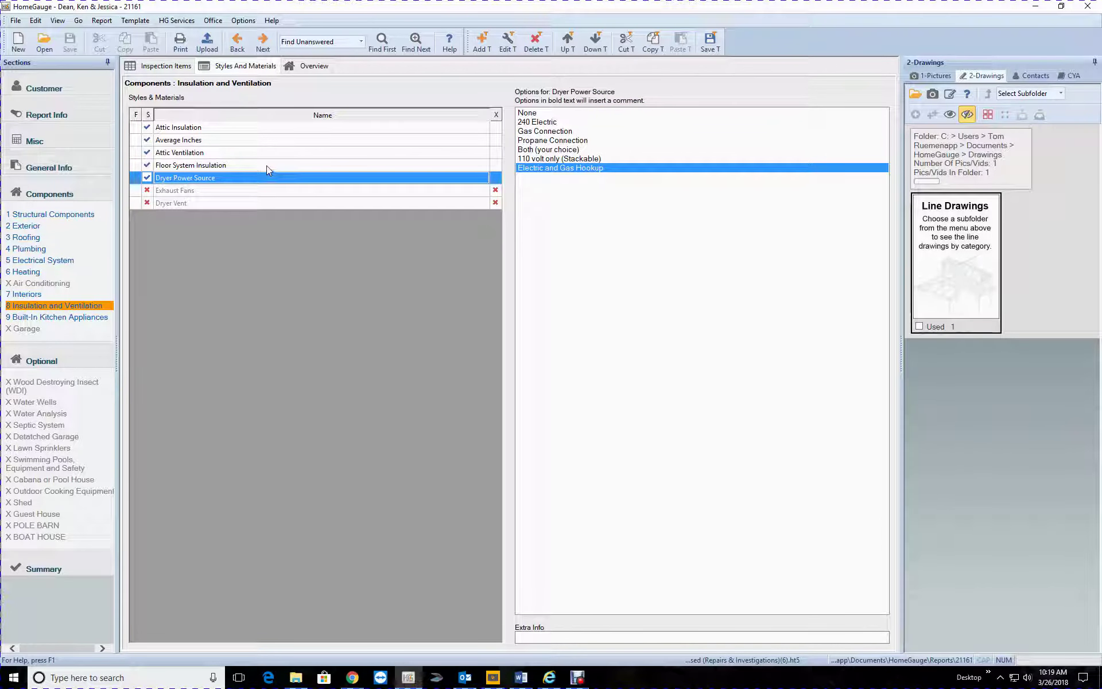
click(152, 67)
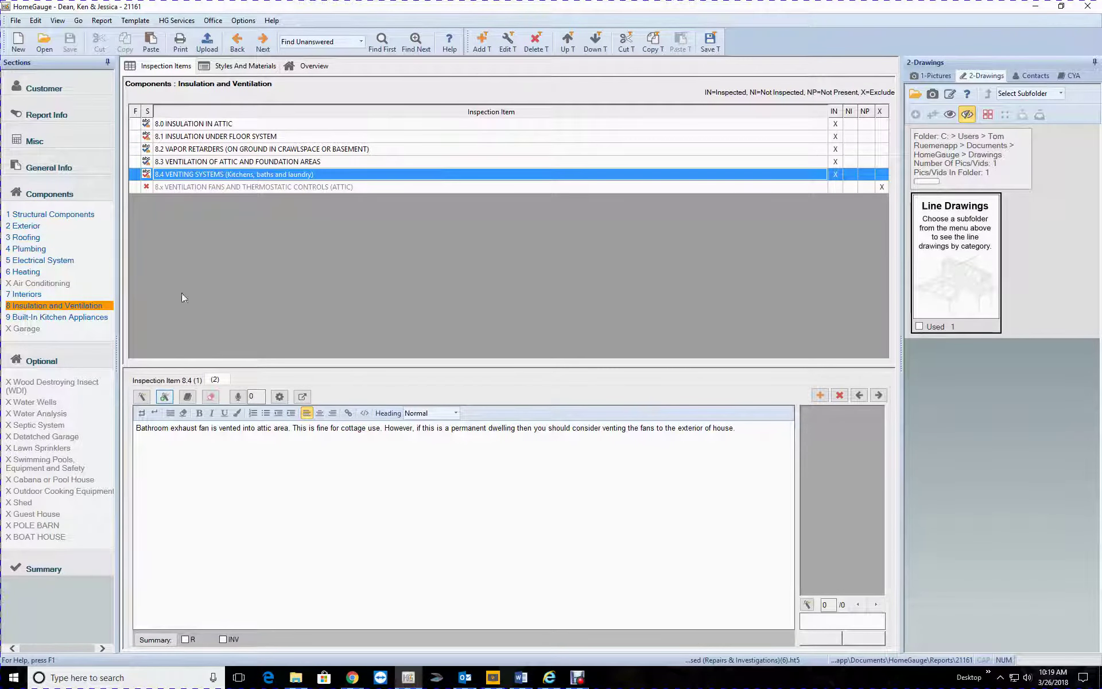
click(191, 382)
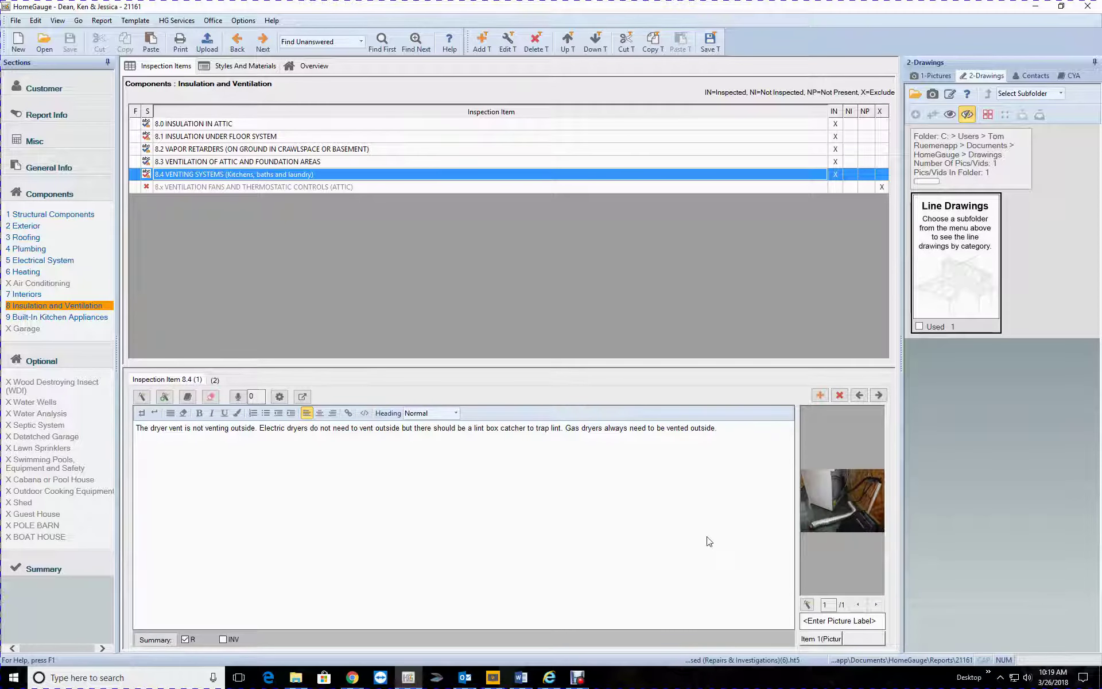
- Compare the 9.5 WASHER/DRYER comment in Built-In Kitchen Appliances with the dryer vent comment of item 8.4 VENTING SYSTEMS
click(84, 317)
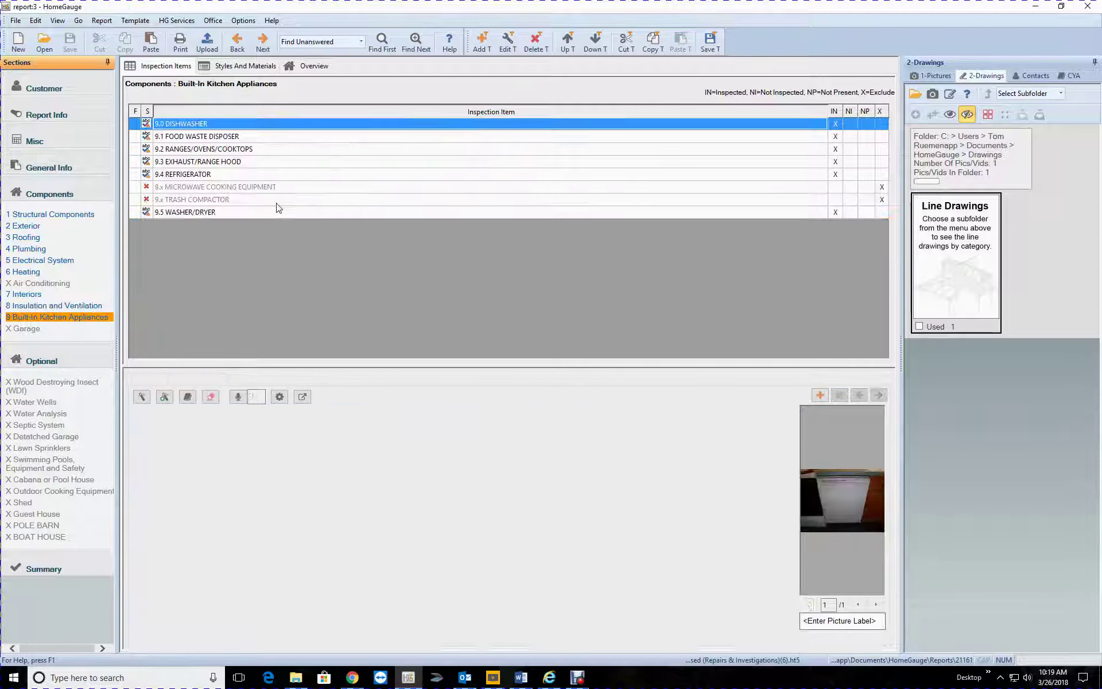
click(268, 213)
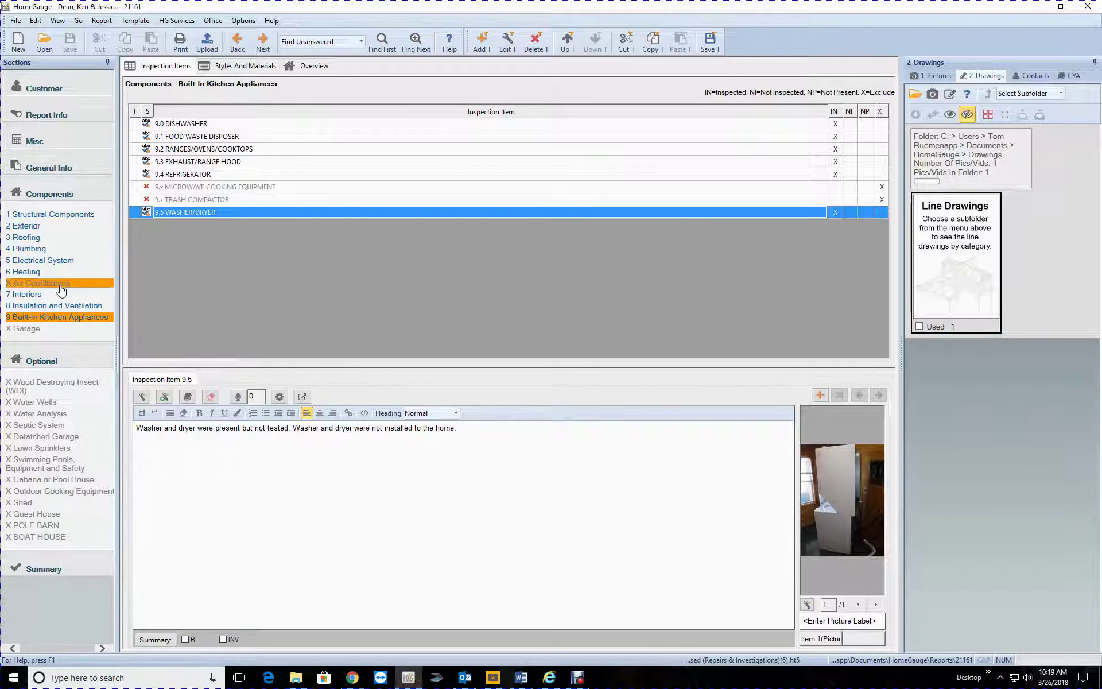
click(56, 305)
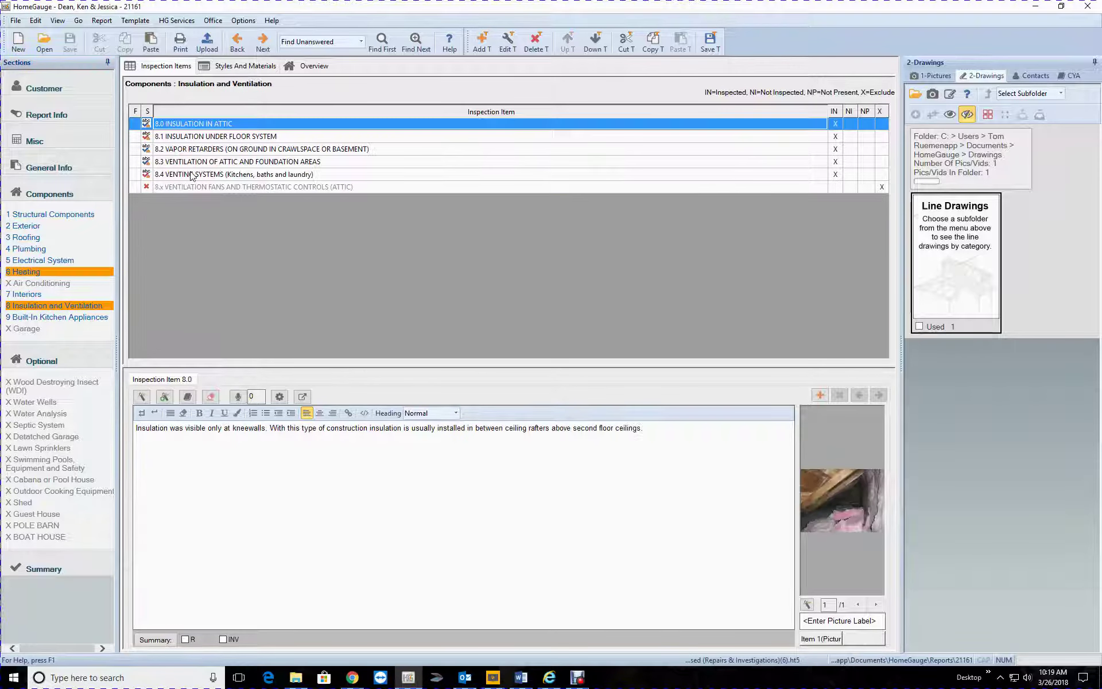
click(191, 175)
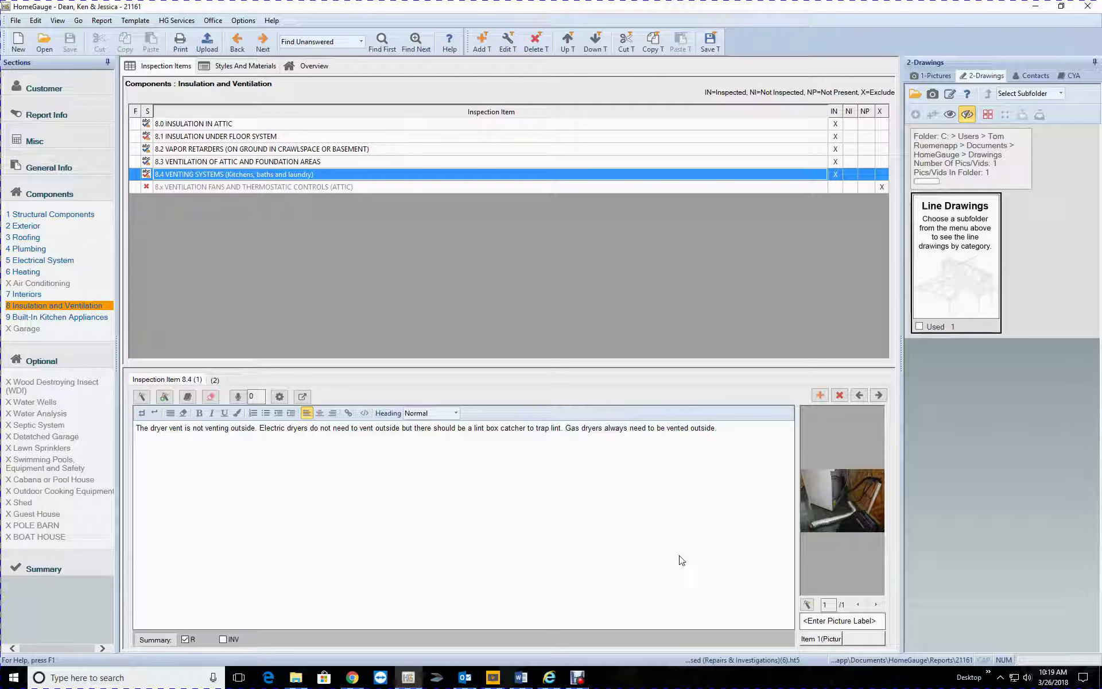
- Examine the dryer hookup in photos DSCF6910.JPG and DSCF6912.JPG from the report's photo locker, and return to the HomeGauge report
click(103, 22)
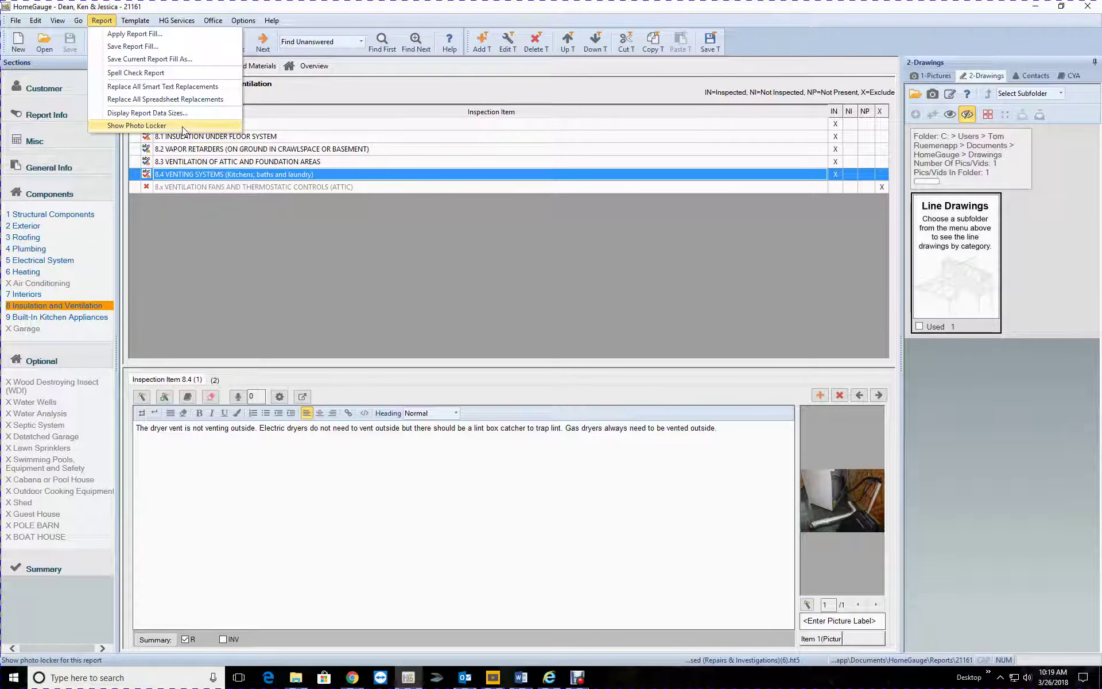
click(182, 129)
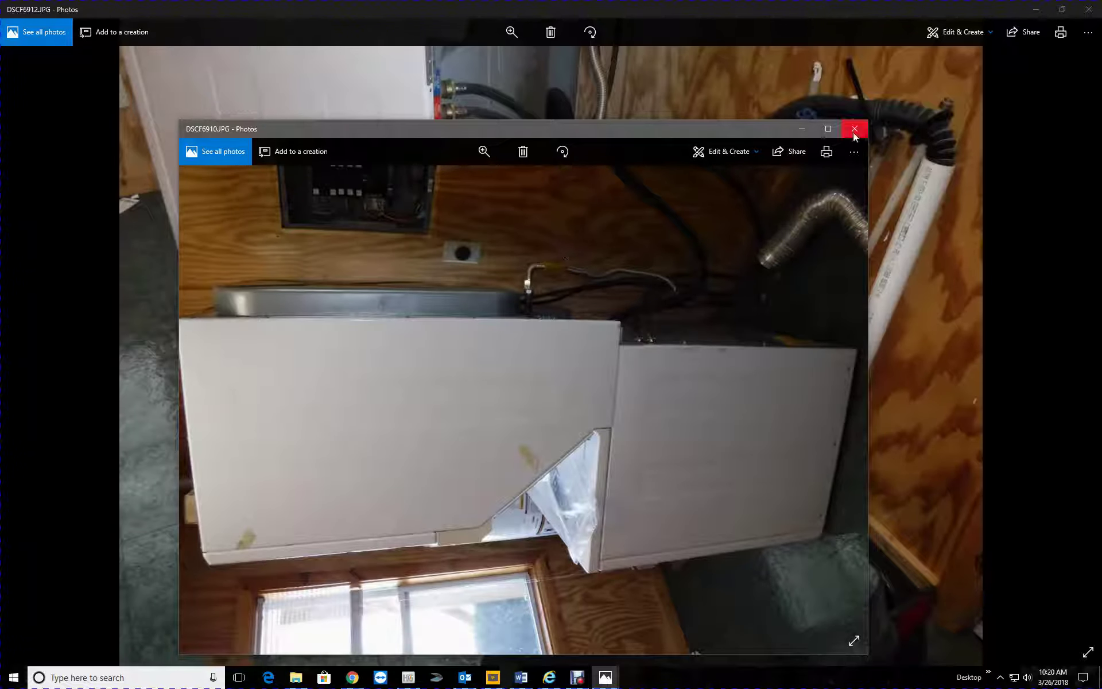
click(854, 129)
click(422, 679)
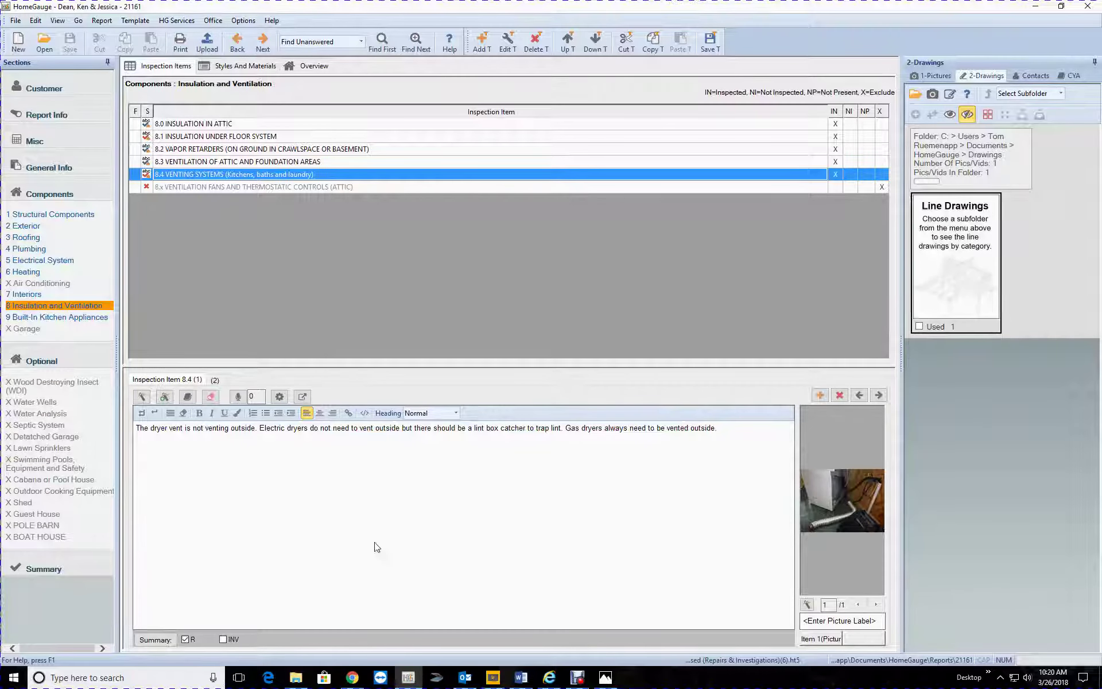
- Extend the 8.4 dryer vent comment after "outside" with "- this is a gas dryer and it needs to be vented to the exterior of home", and check the second comment
click(256, 428)
text(- this i)
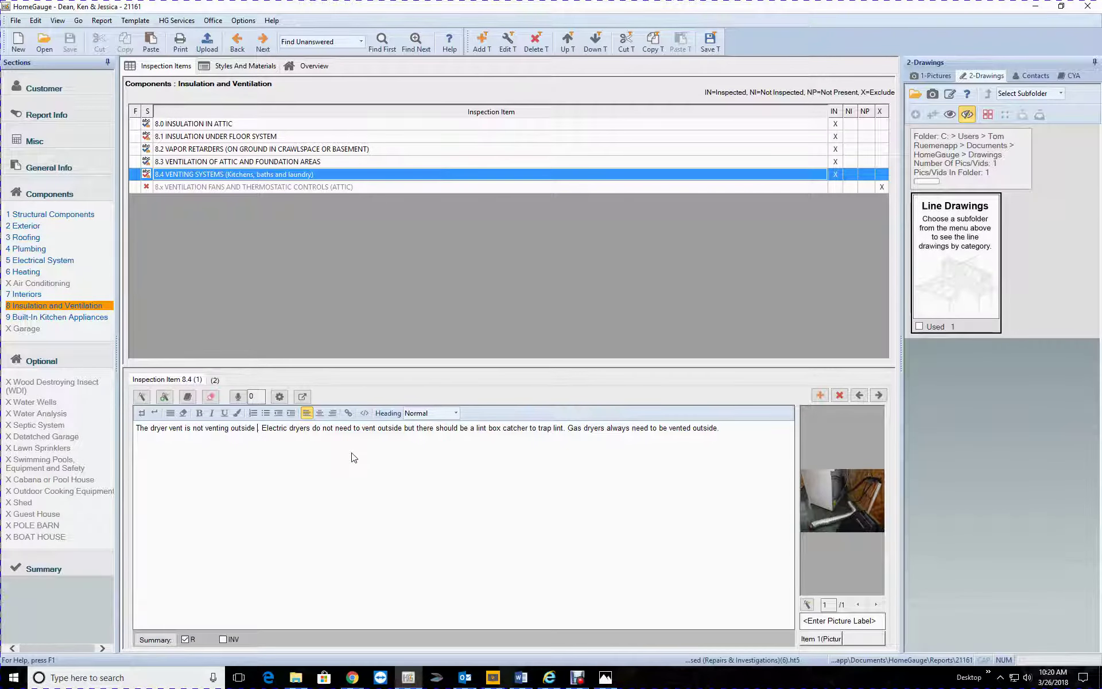
text(s a gas dr)
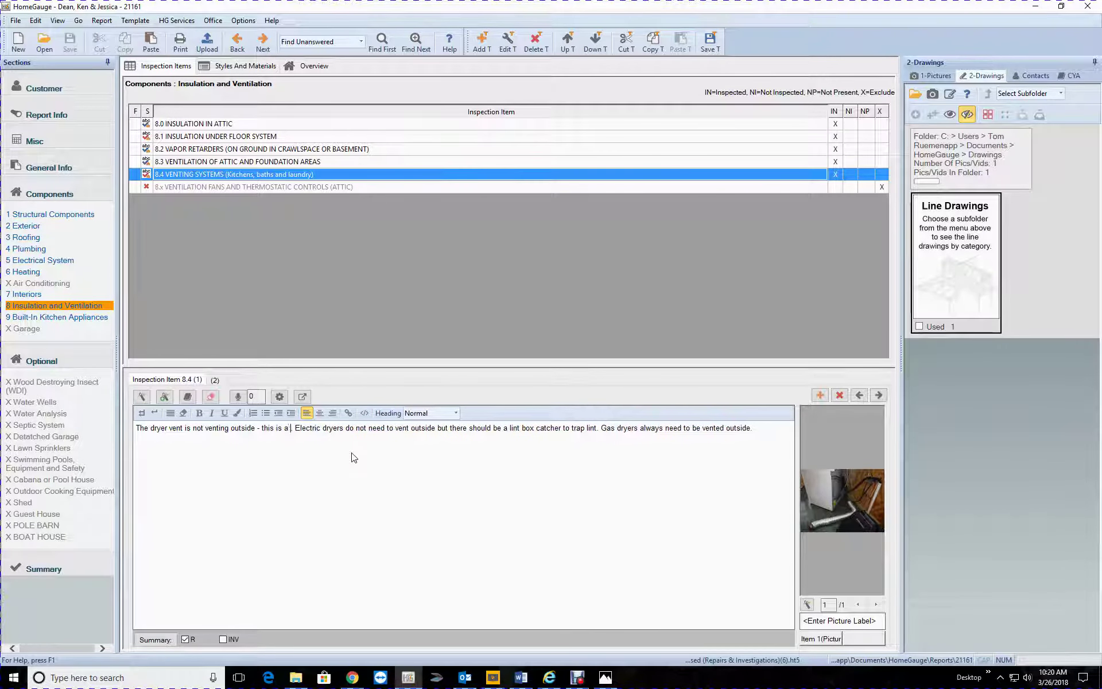
text(yer and)
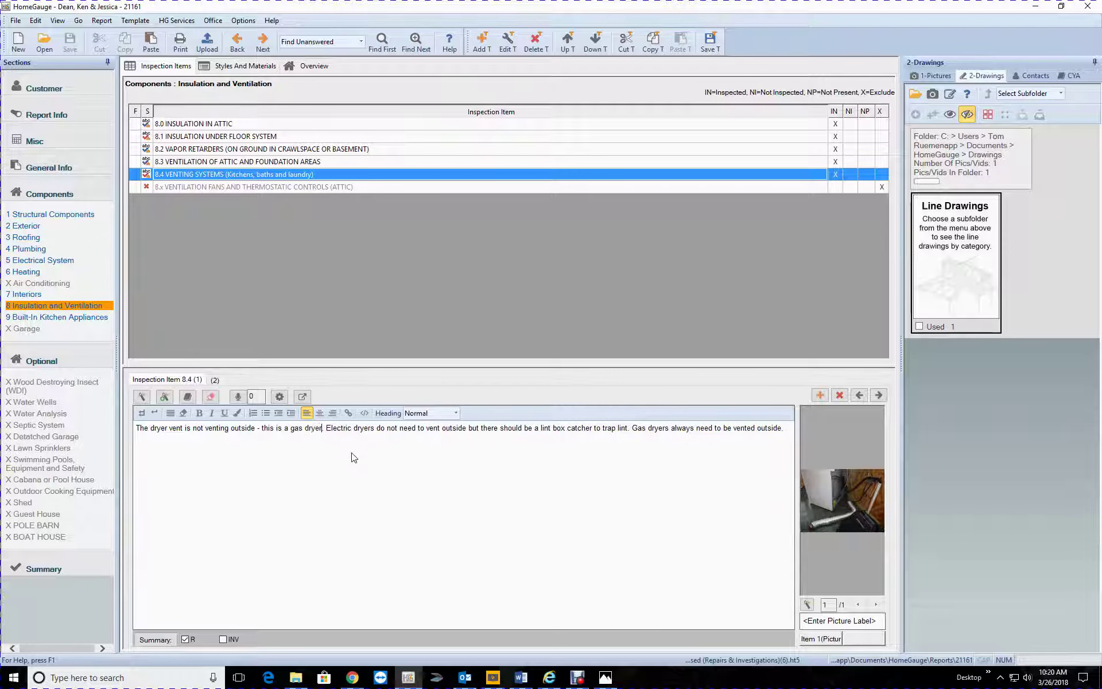
text( it needs to)
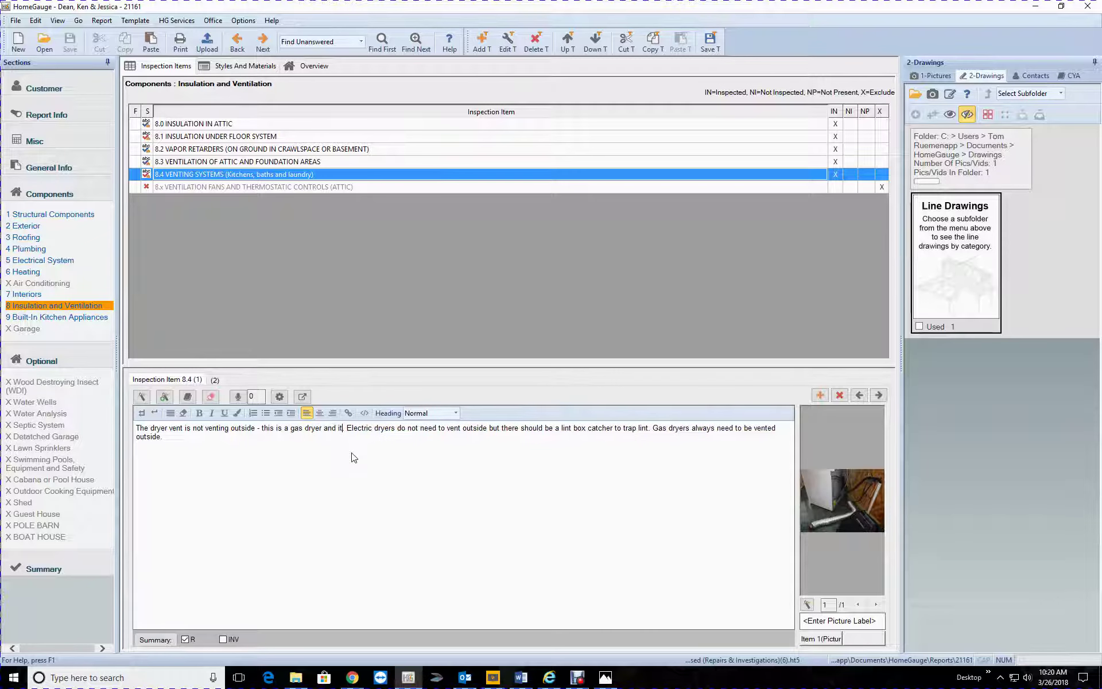
text( be vent)
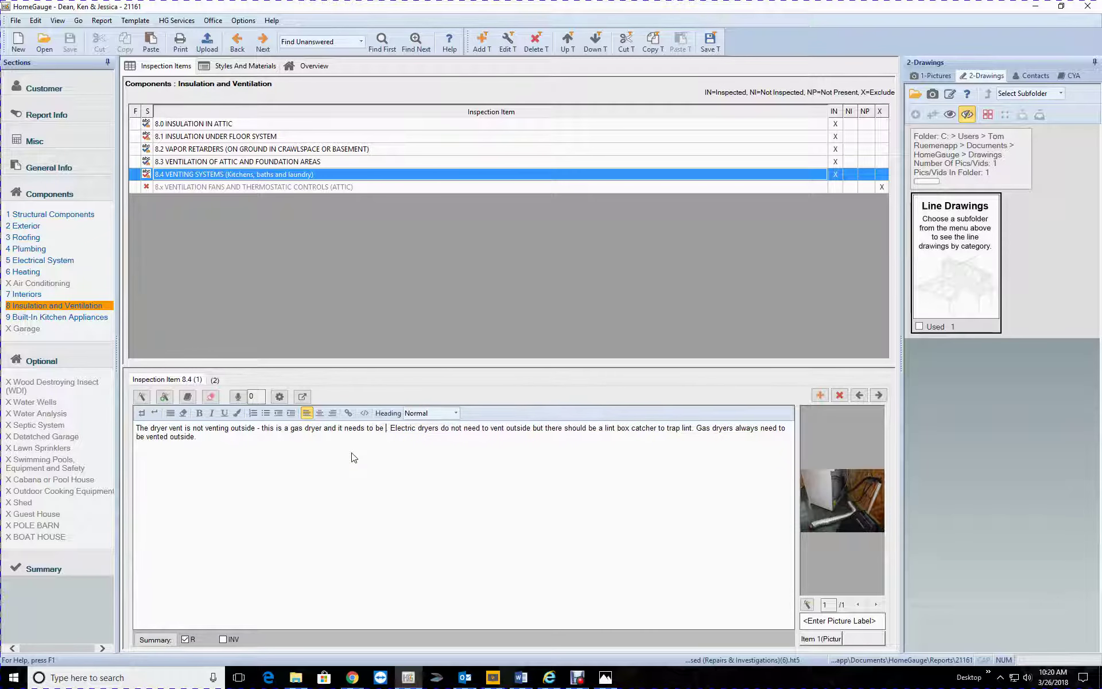
text(ed to the ext)
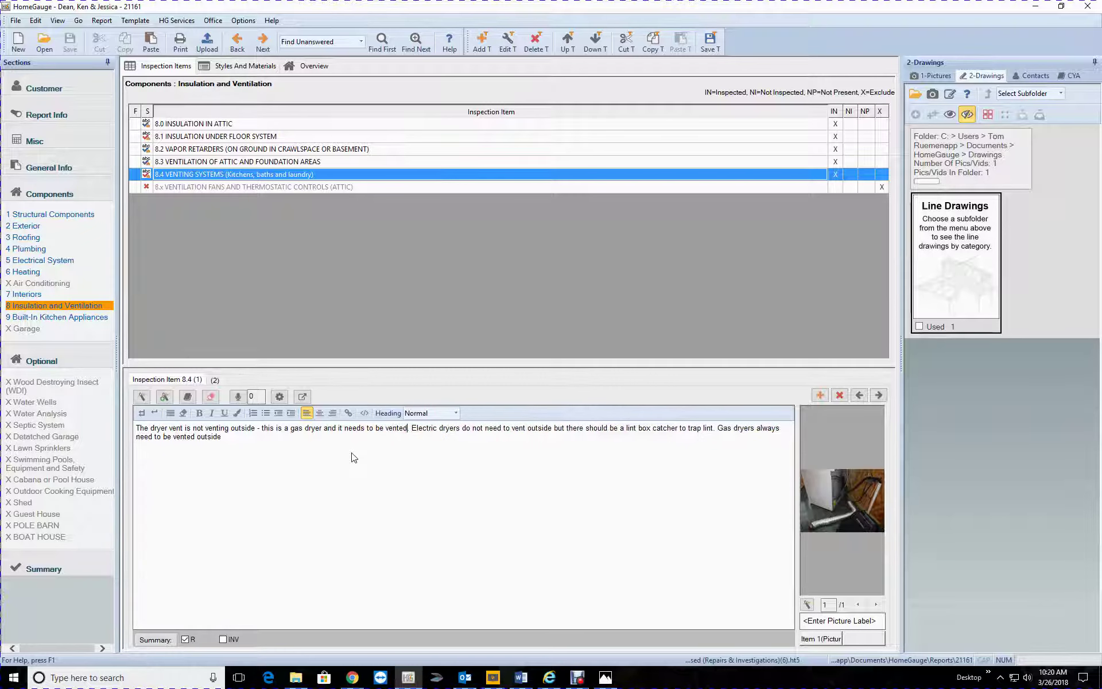
text(eri)
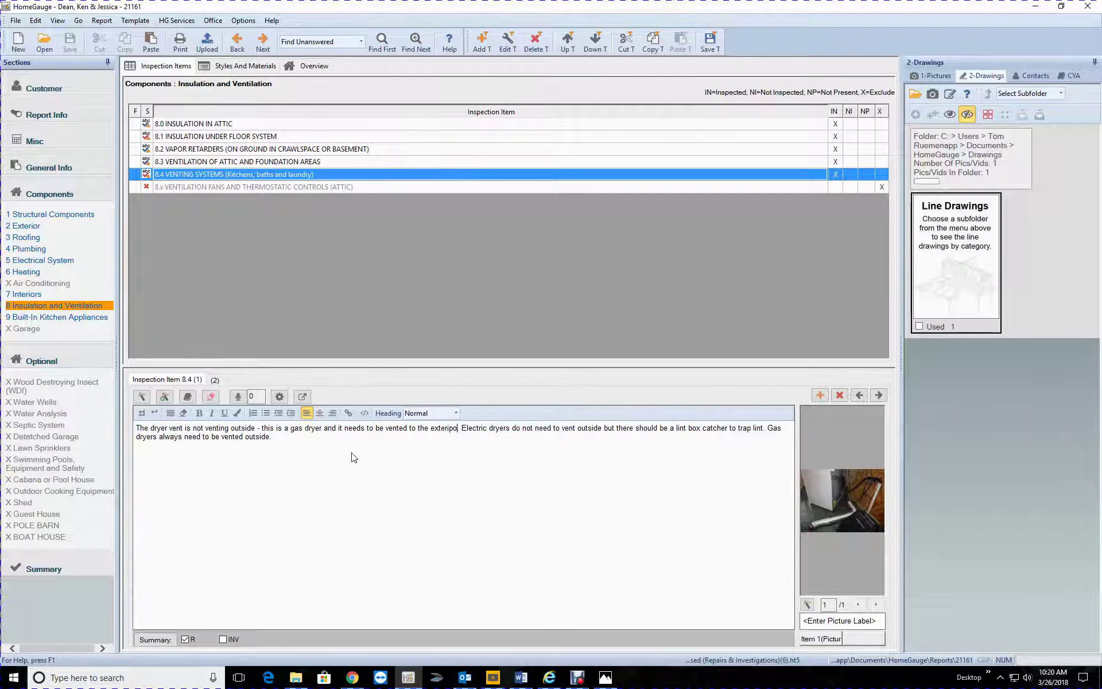
text(or of home)
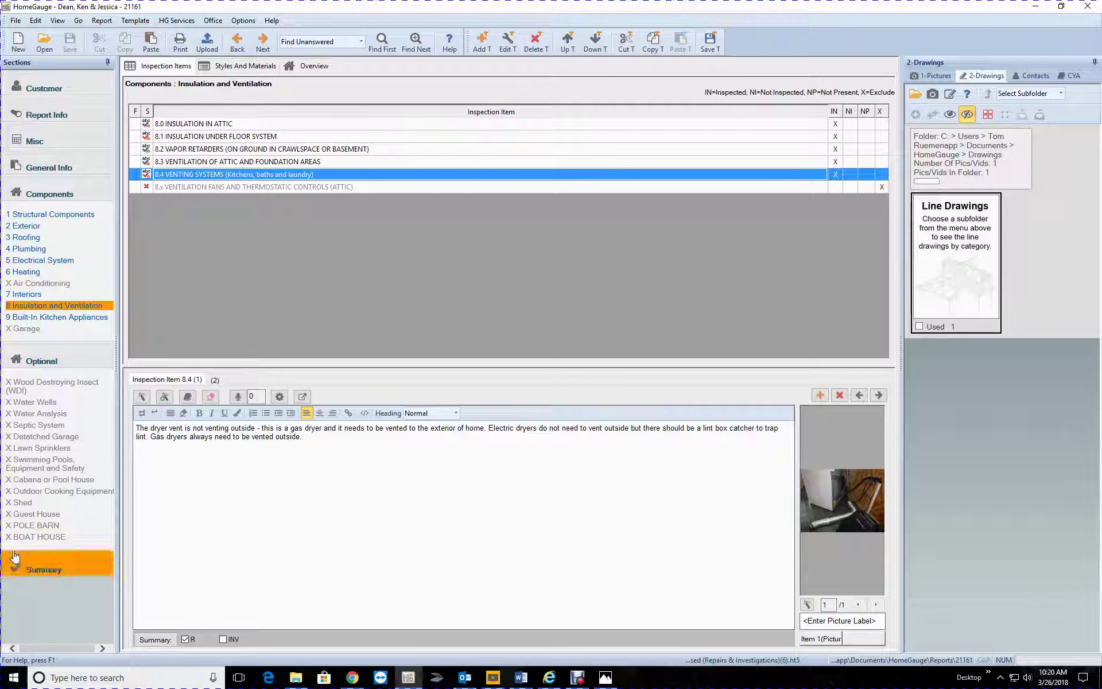
click(214, 381)
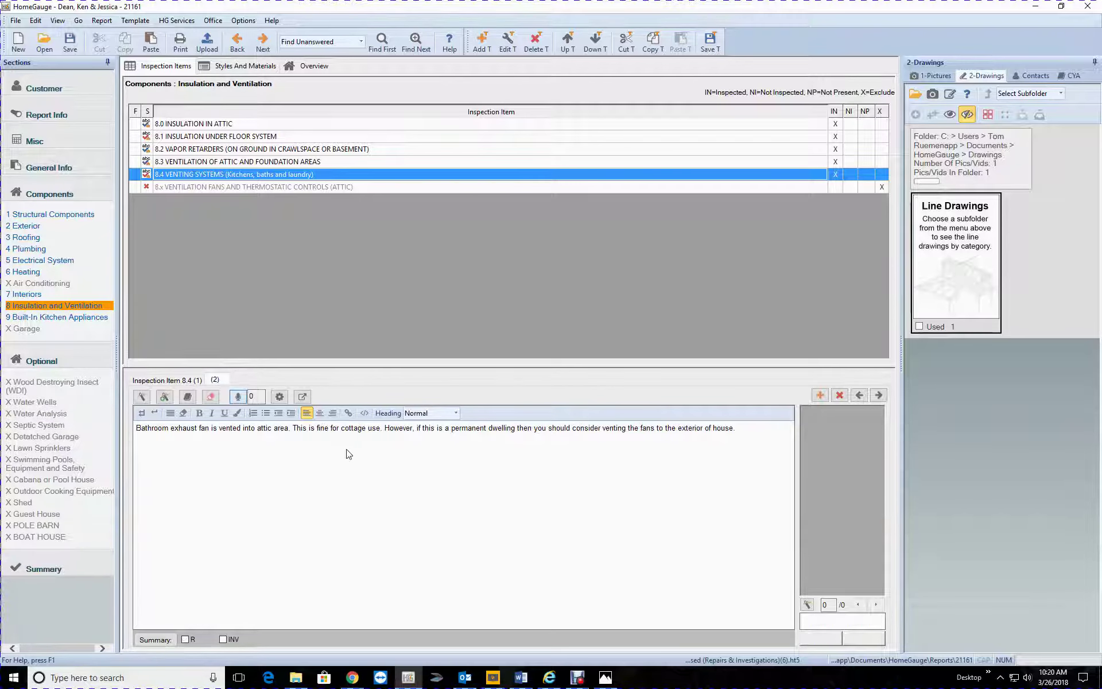
- Review the comments of items 9.0 through 9.5 in Built-In Kitchen Appliances and save the report
click(66, 317)
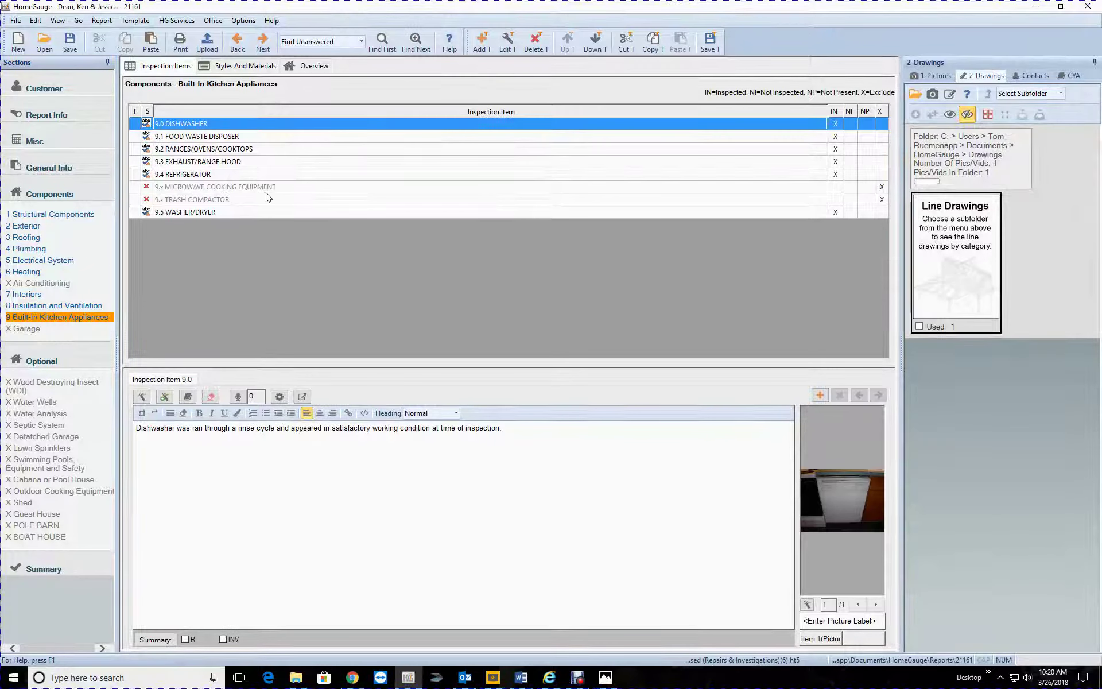
click(281, 141)
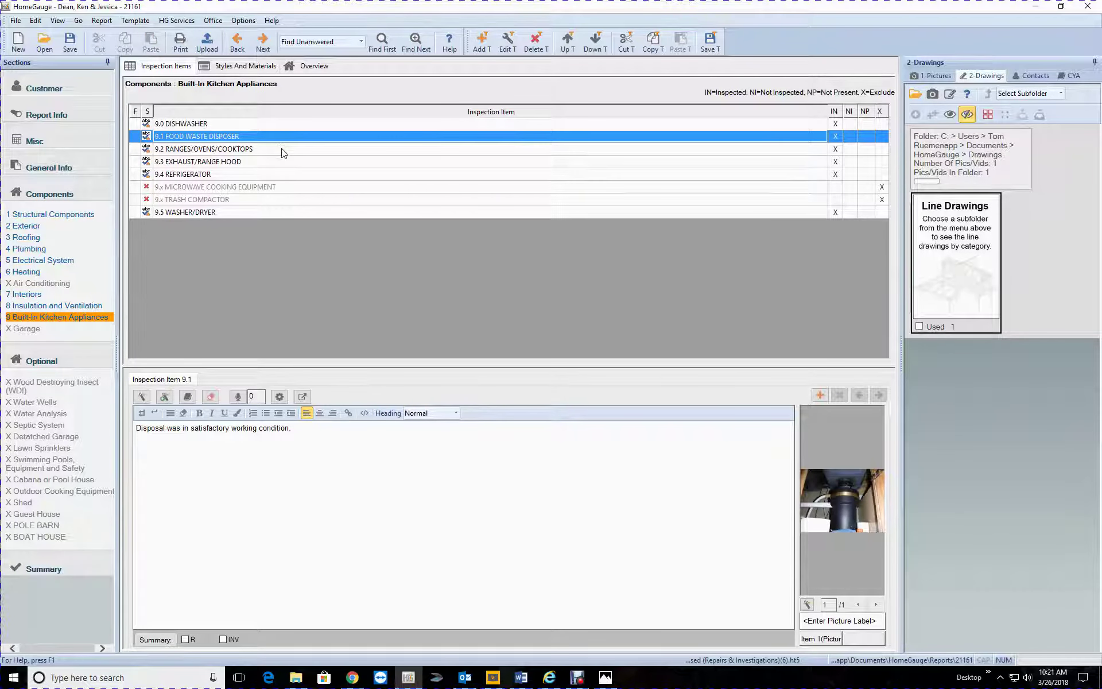
click(281, 151)
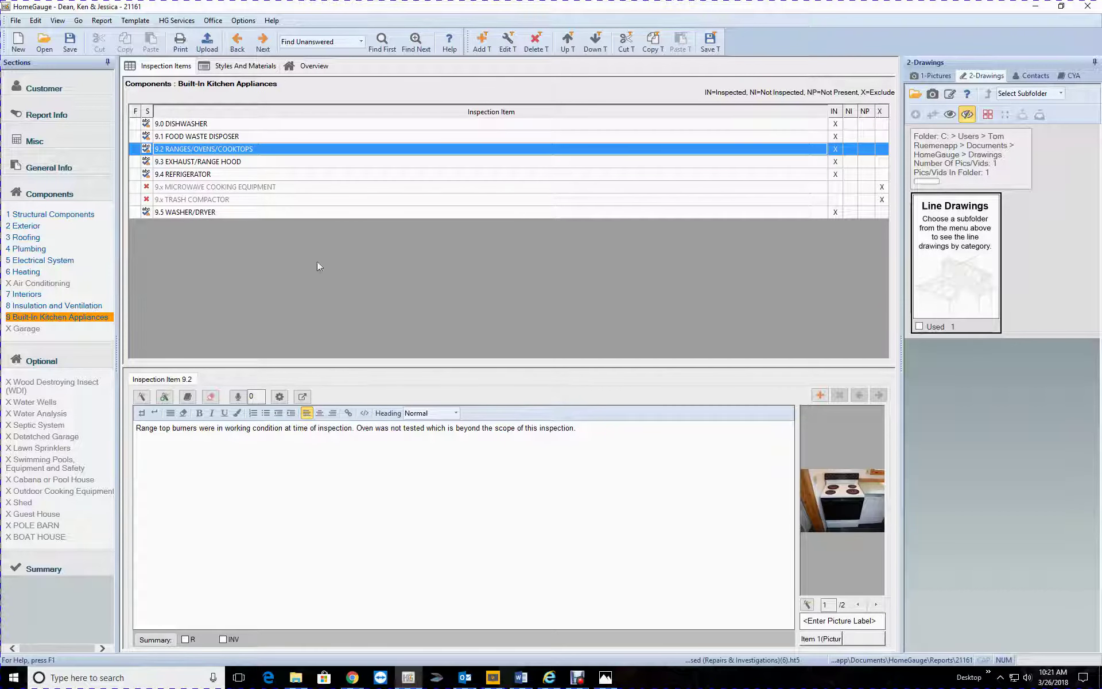
click(260, 163)
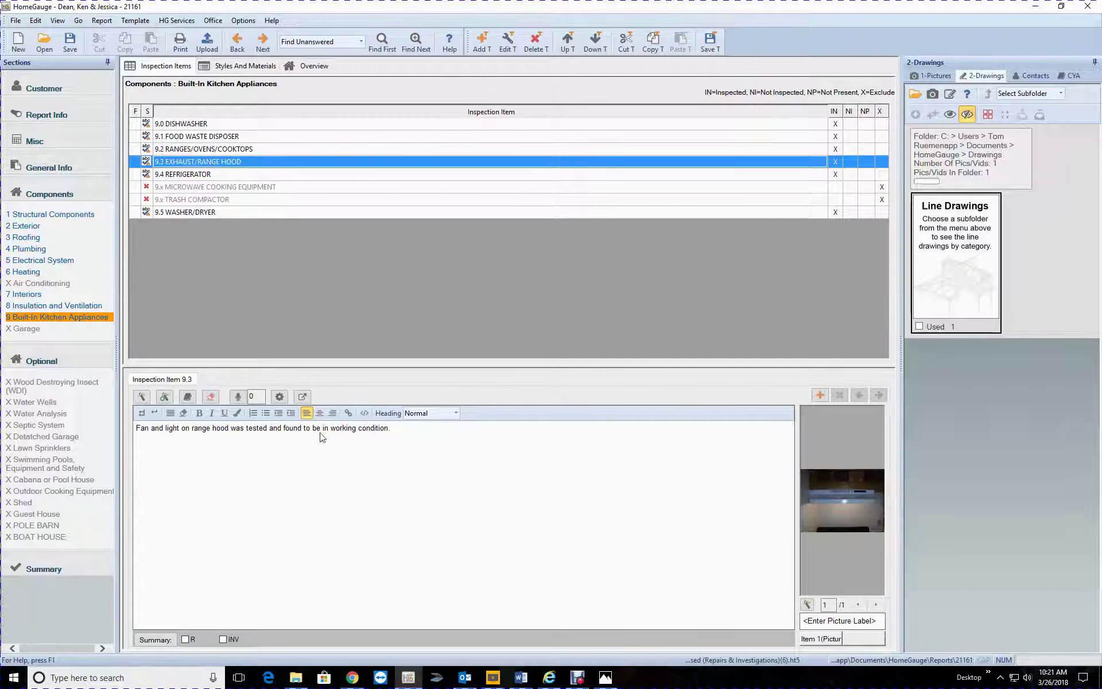
click(258, 175)
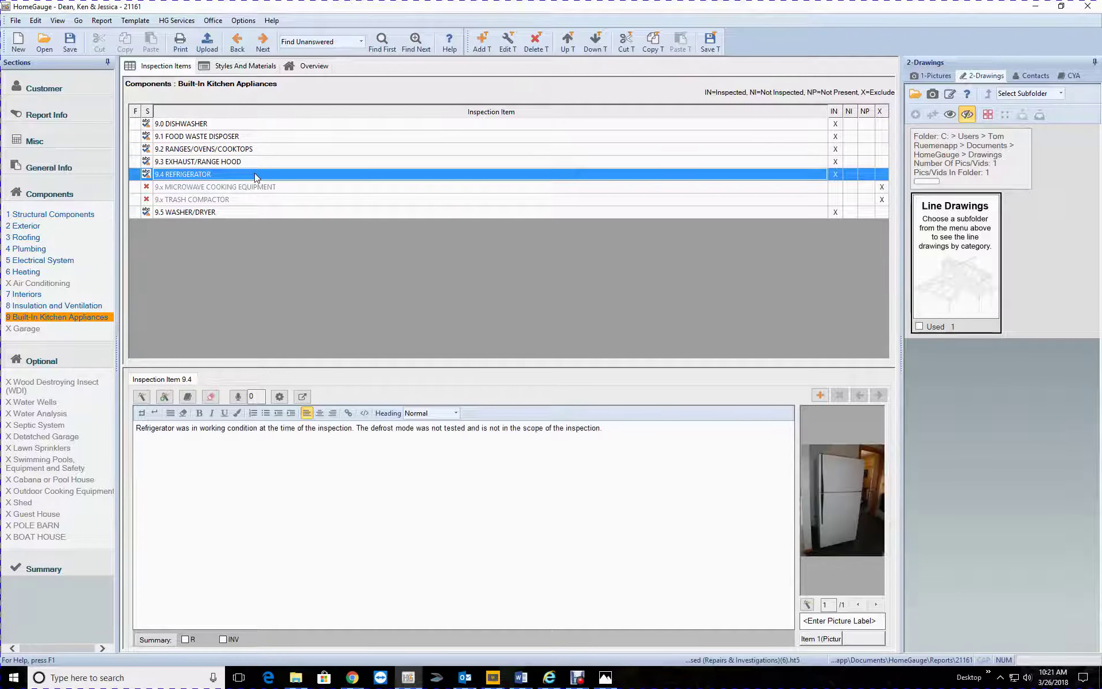
click(253, 211)
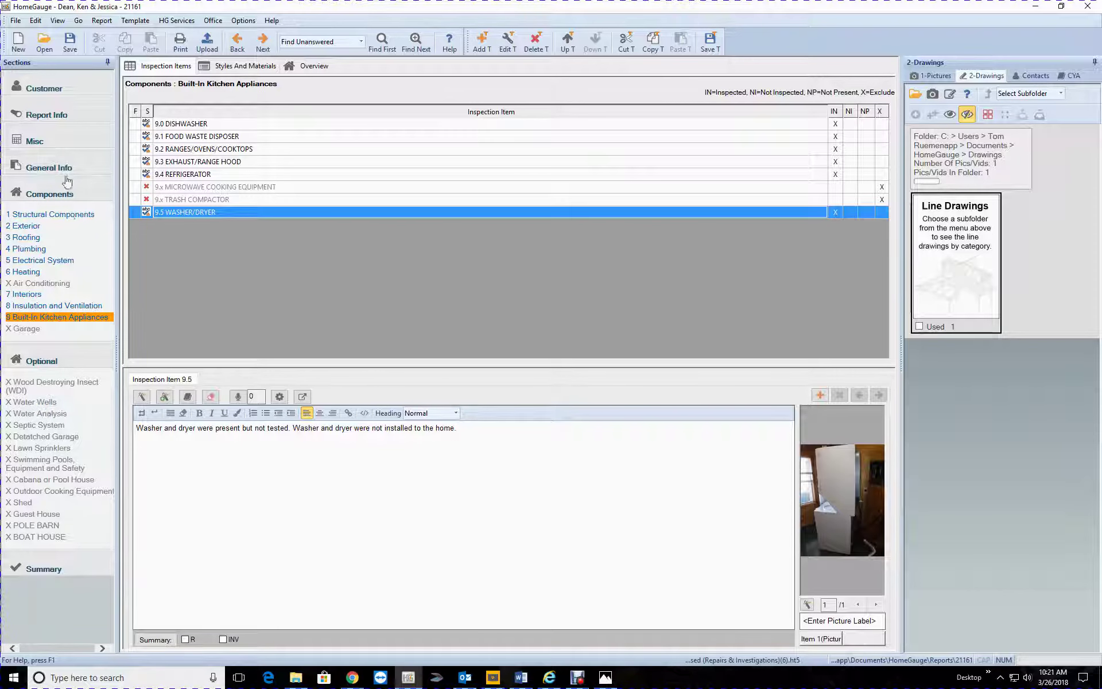
click(70, 41)
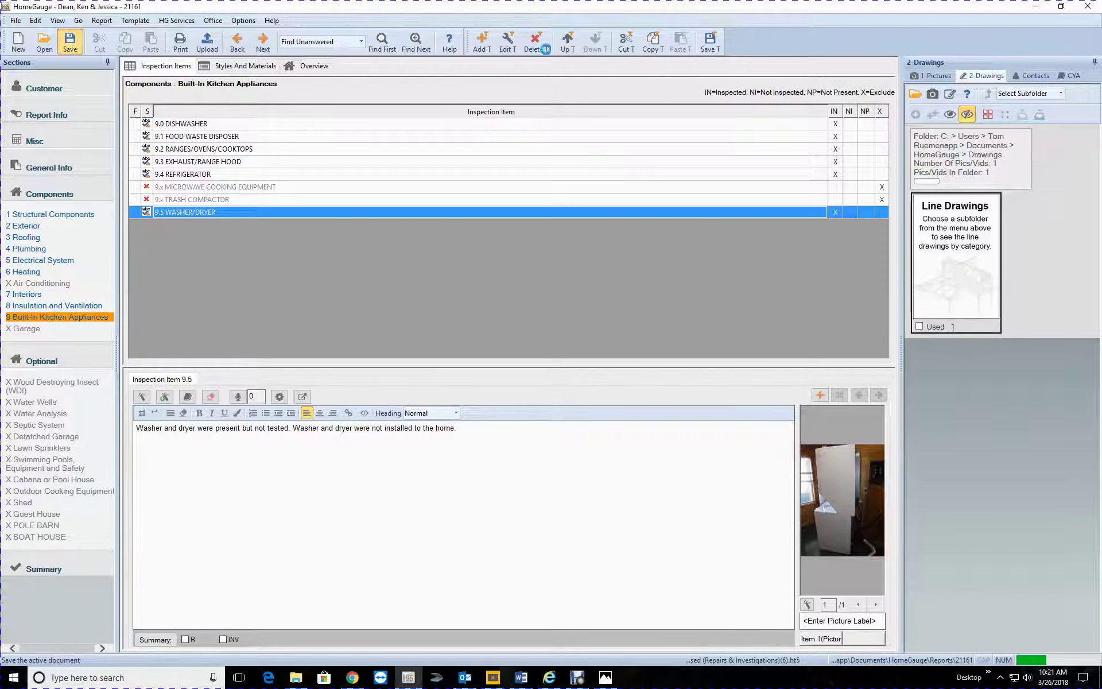
- Search the report for unanswered items and generate its upload preview with the Full Report For Upload or Print With Pictures document setting
click(415, 42)
click(579, 362)
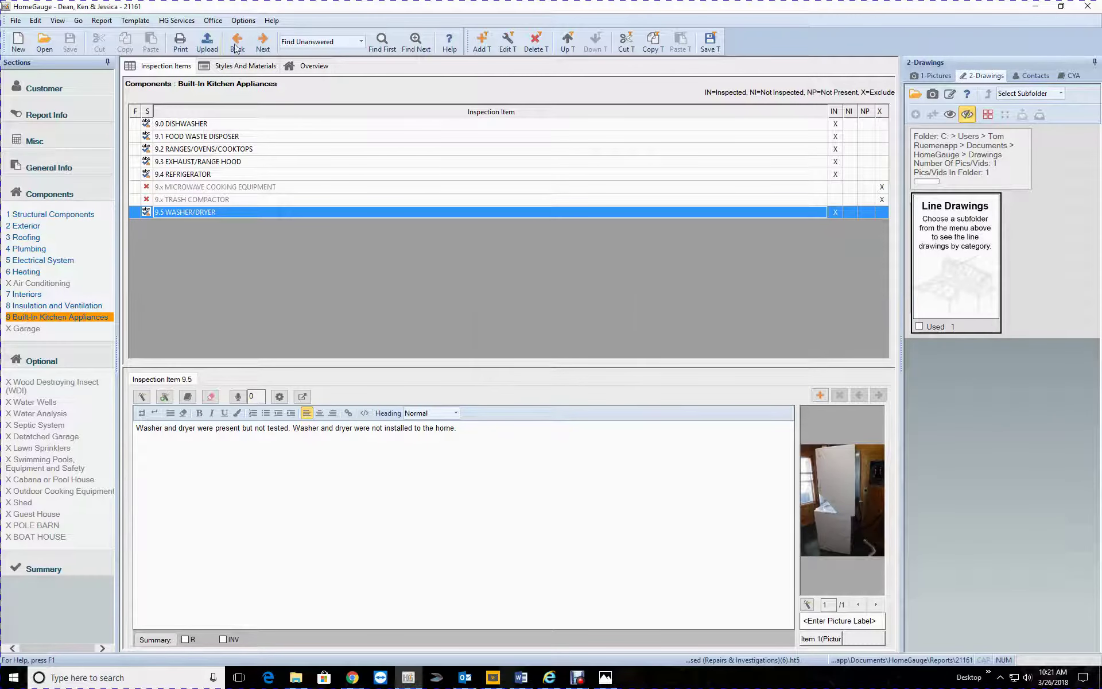
click(207, 42)
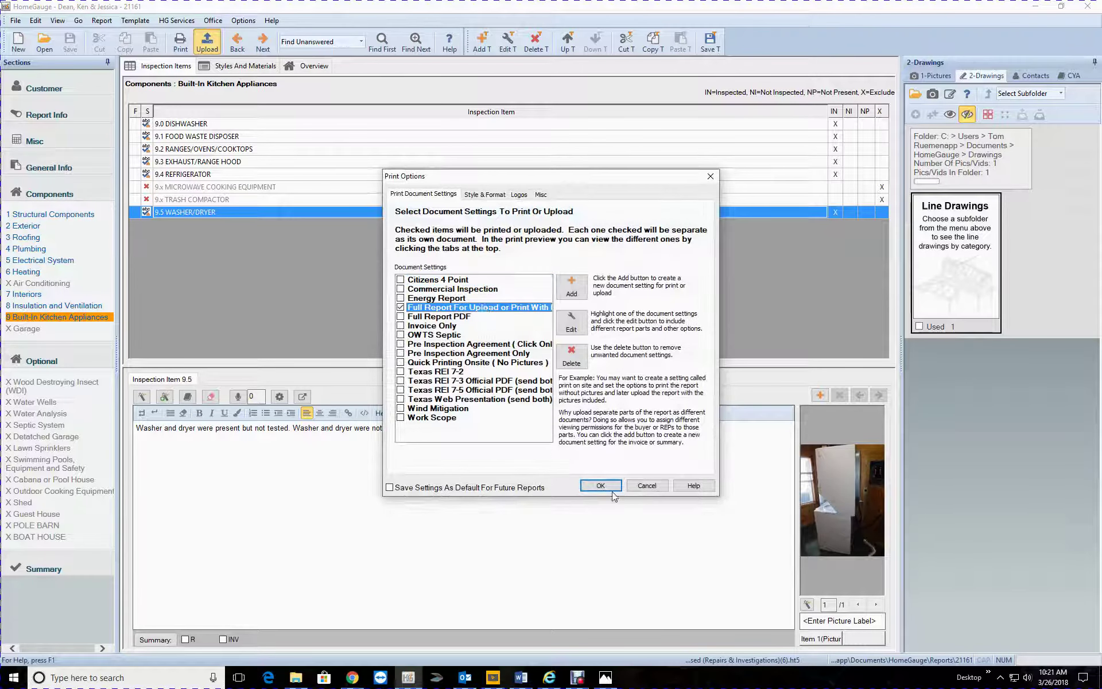
click(601, 486)
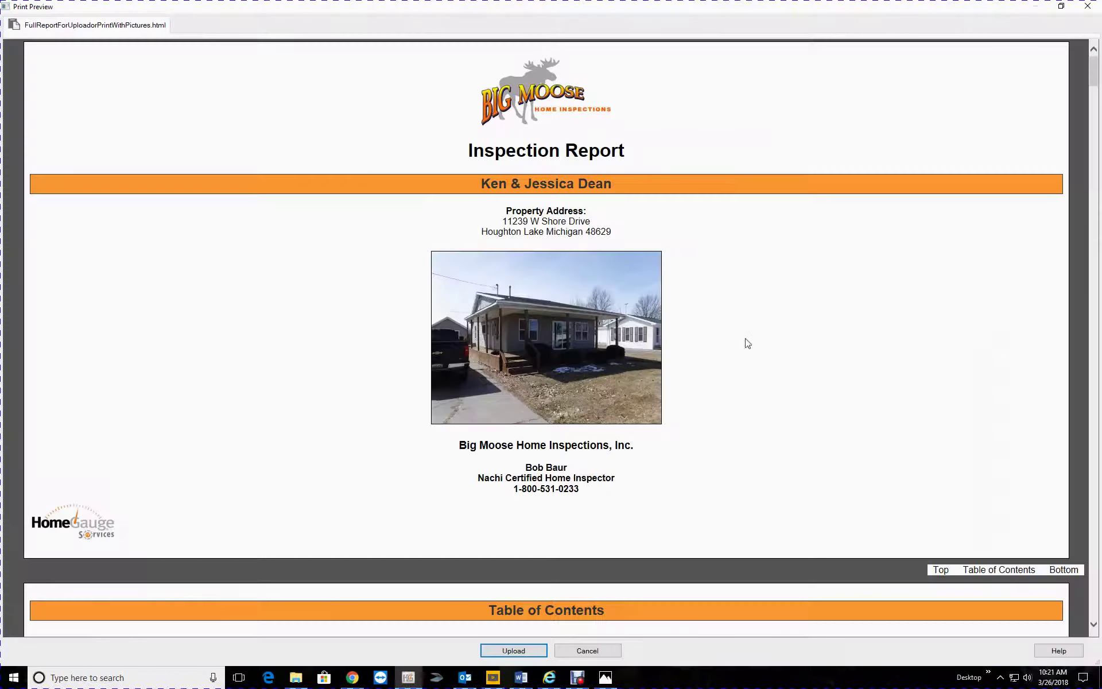
- Examine the report preview from the cover page through the component sections to the summary's Repair and Investigate items
scroll(790, 296, down, 20)
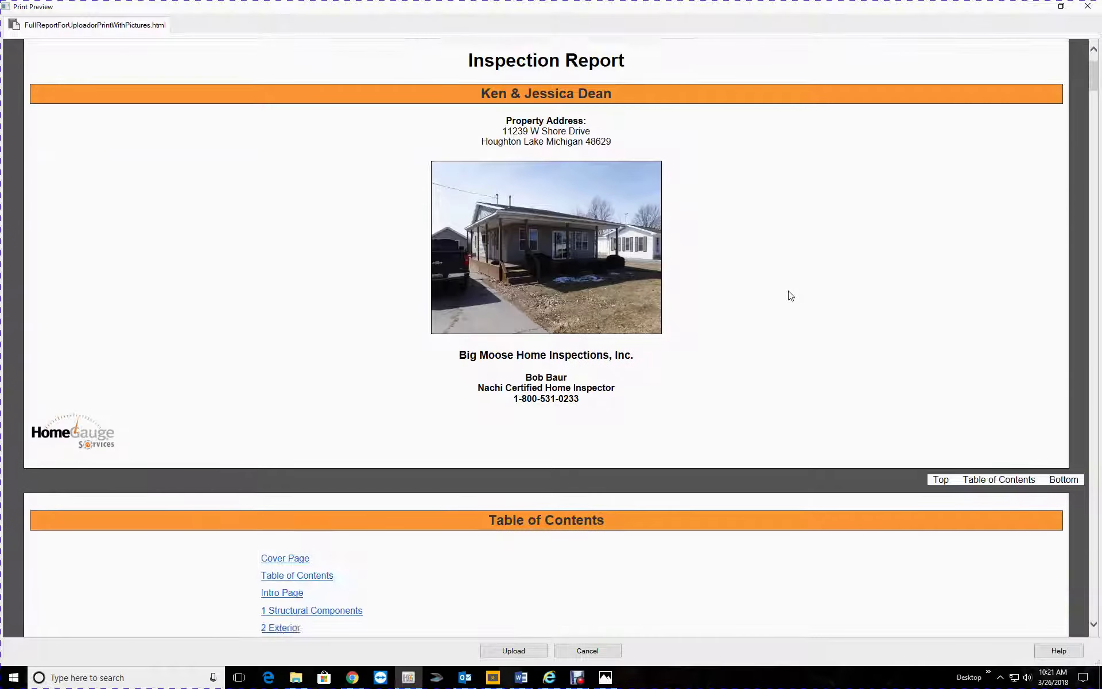
scroll(790, 296, down, 20)
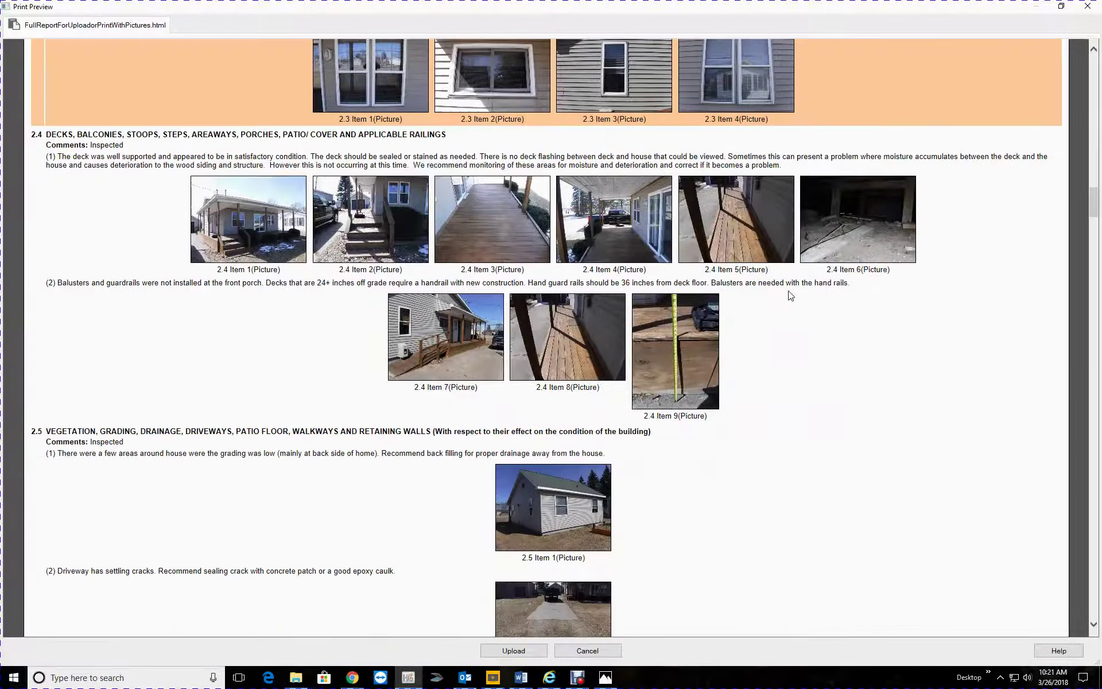
scroll(789, 295, down, 20)
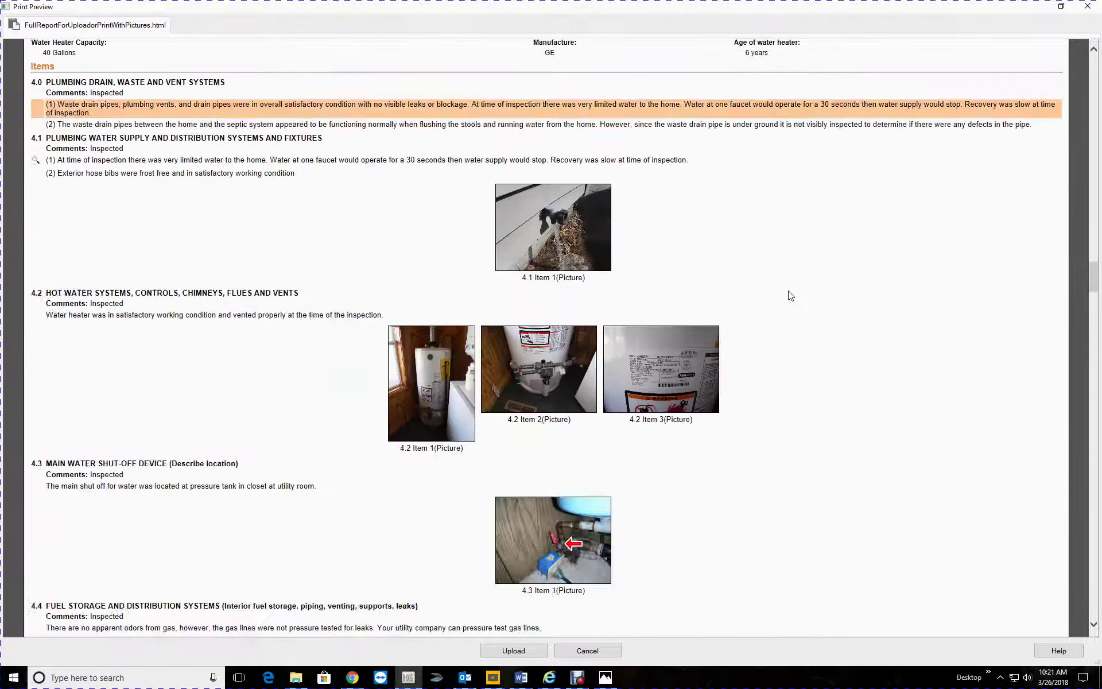
scroll(790, 295, down, 20)
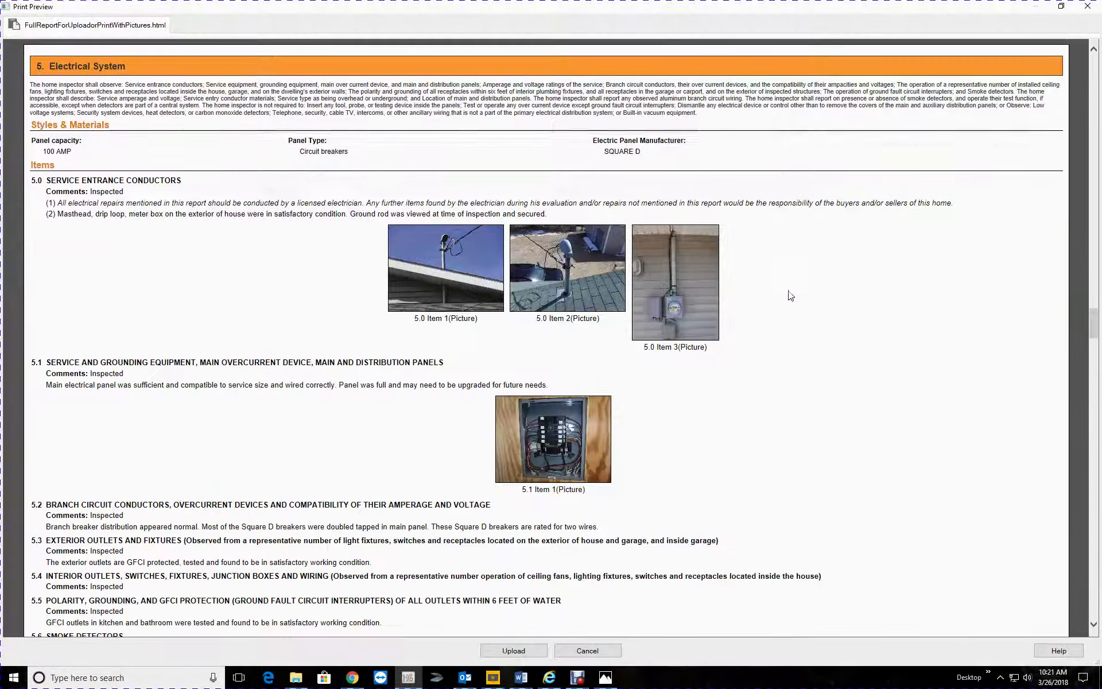
scroll(790, 295, down, 20)
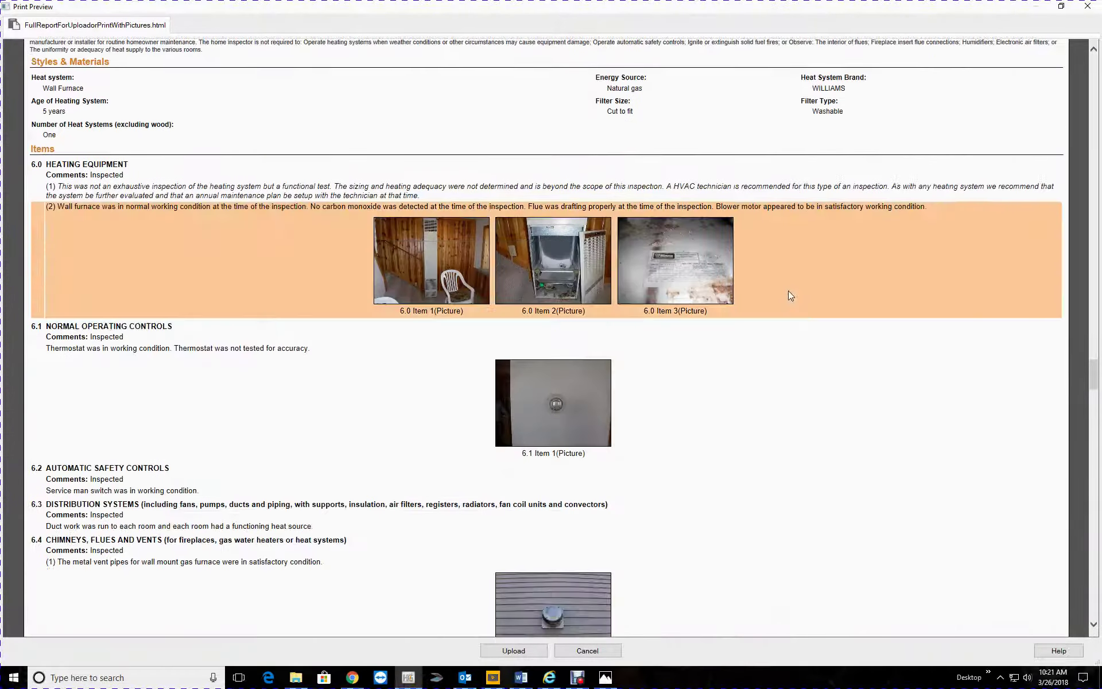
scroll(790, 296, down, 20)
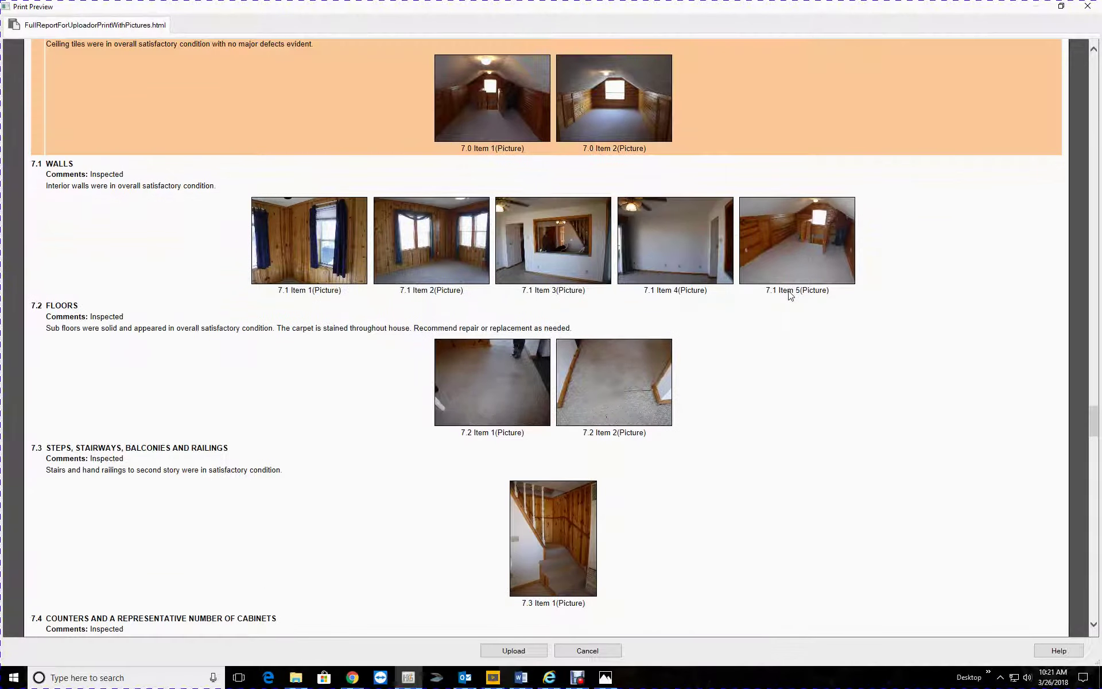
scroll(790, 295, down, 20)
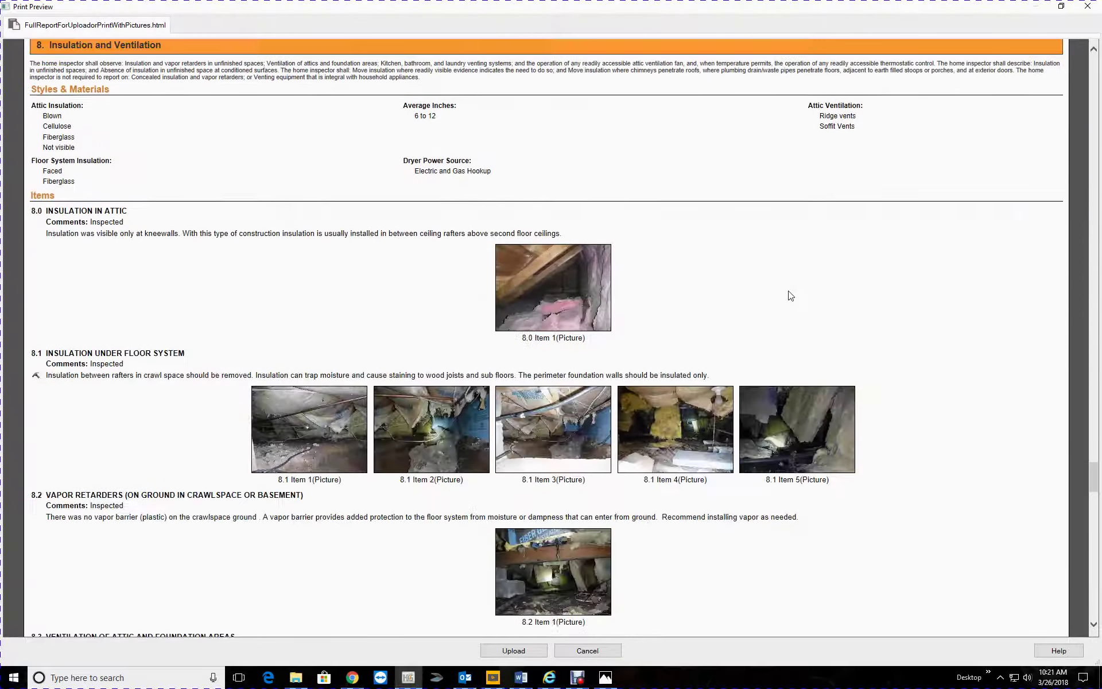
scroll(790, 295, down, 20)
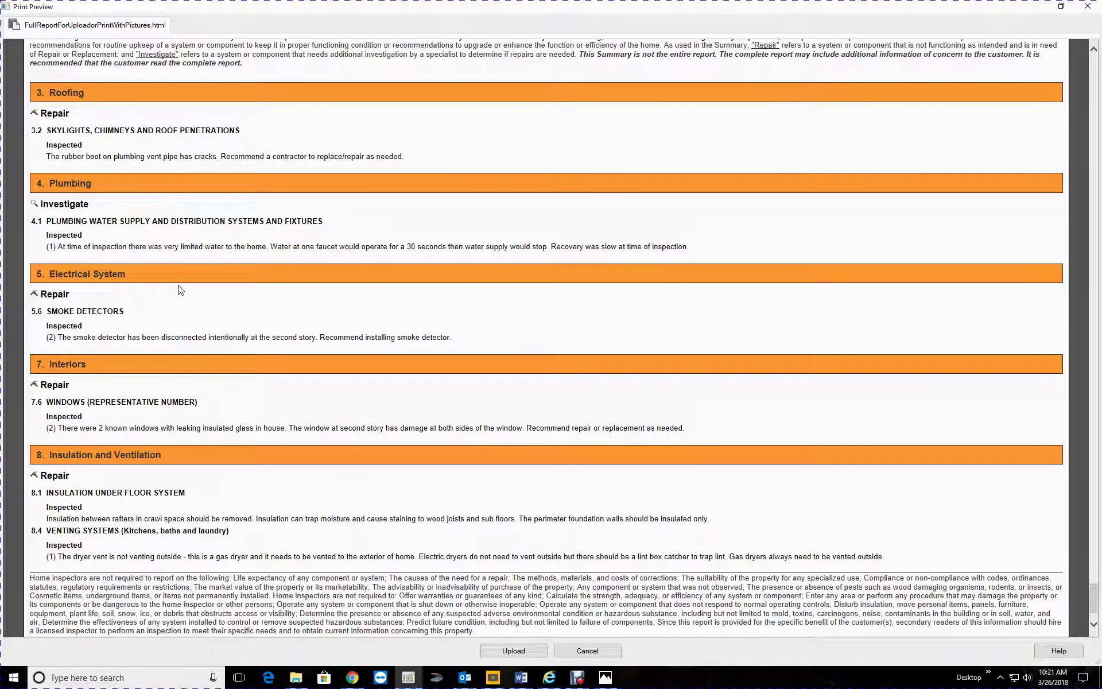
scroll(181, 290, up, 3)
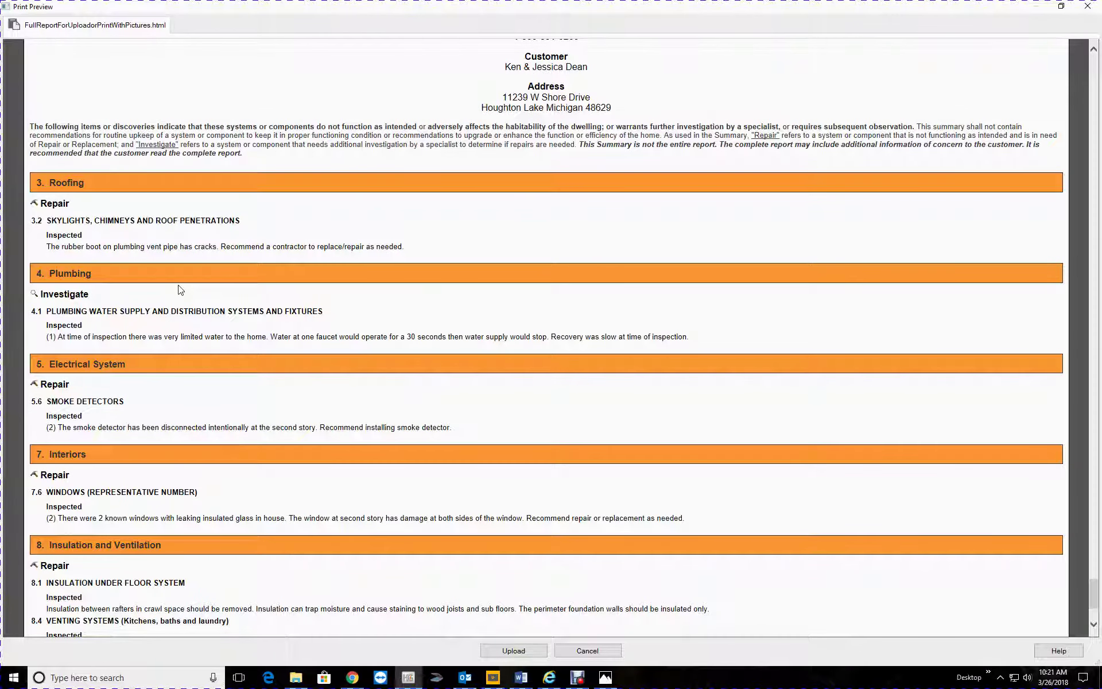